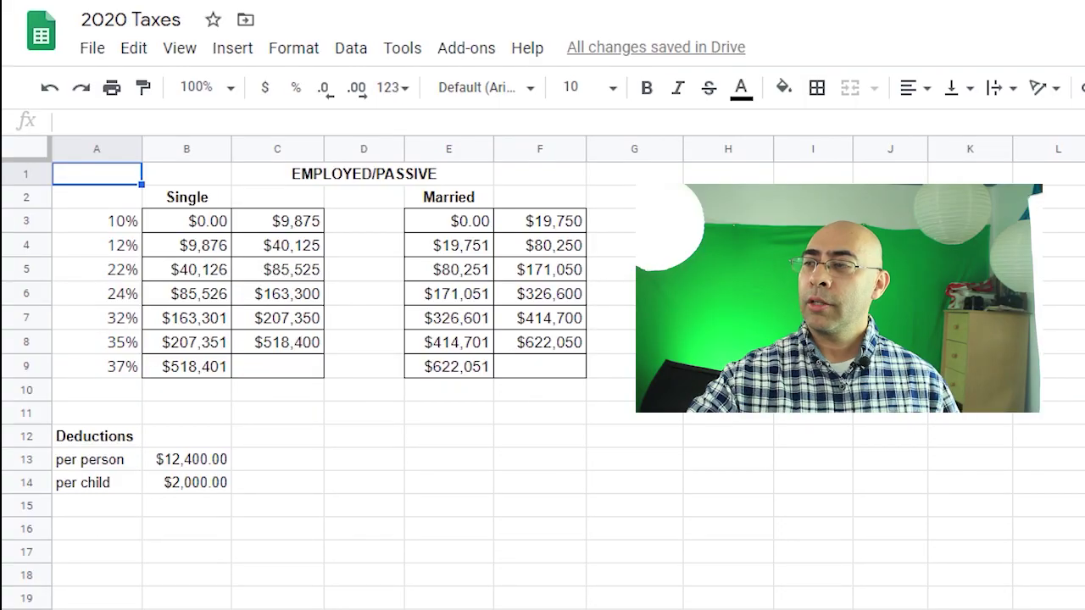
Review the bracket rates and the single and married 10% bracket limits in the tax table
click(129, 225)
click(116, 251)
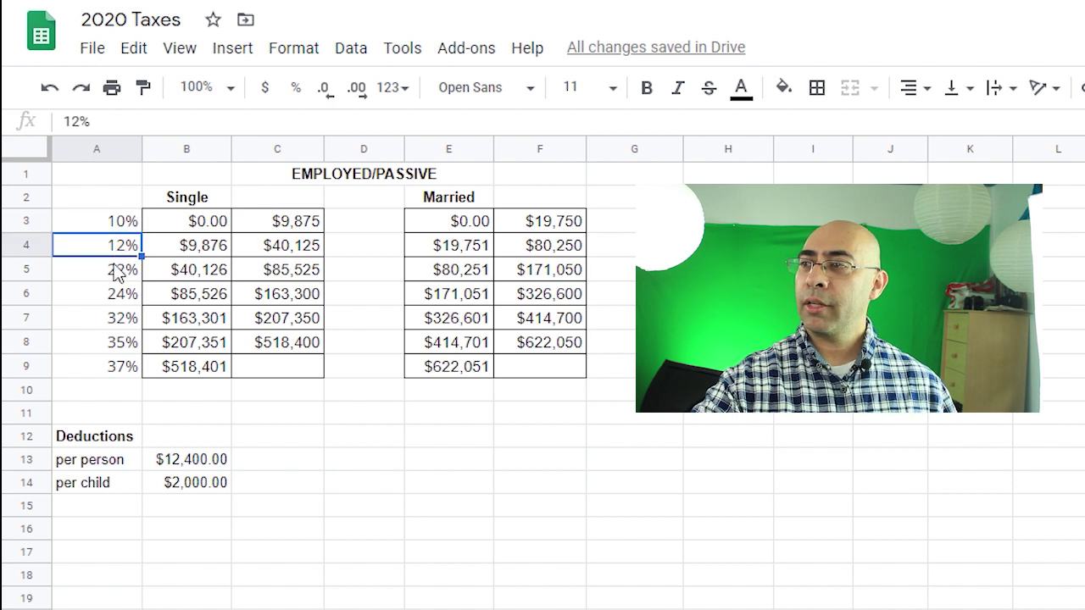
key(Up)
key(Return)
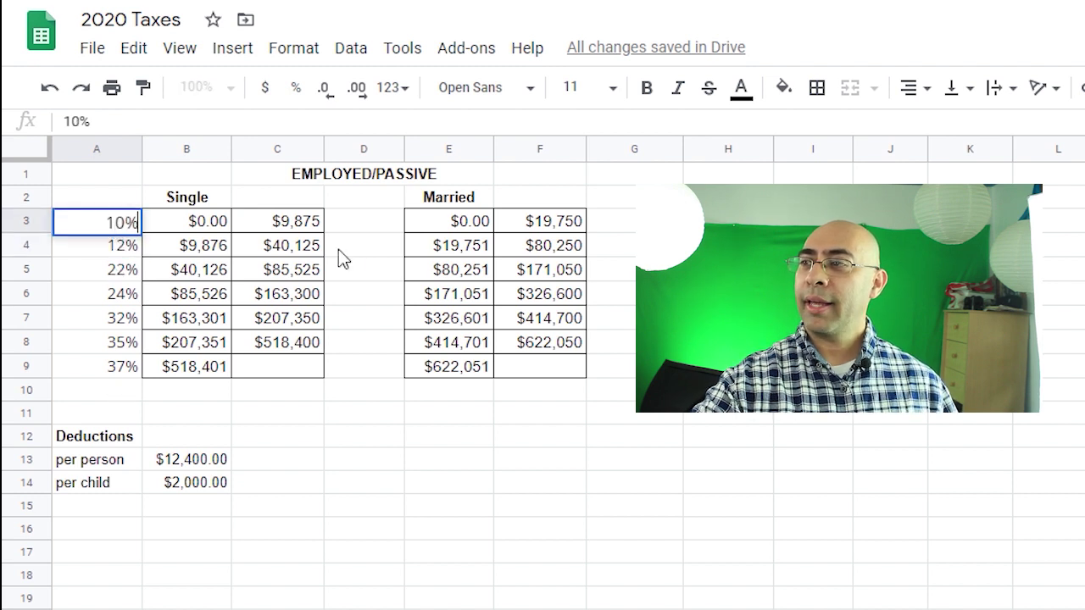
click(372, 229)
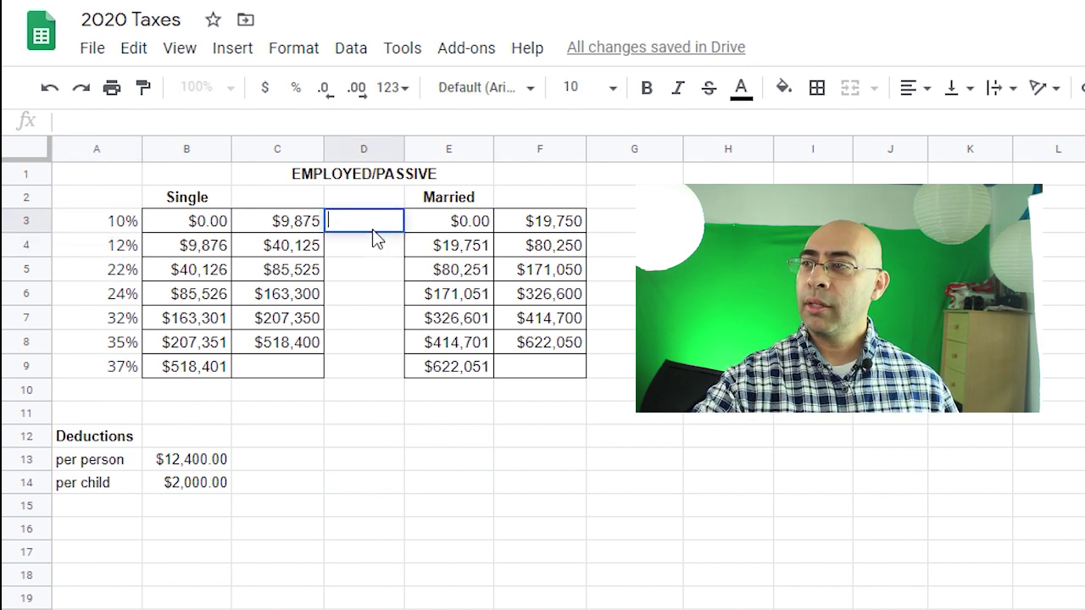
click(193, 223)
click(295, 225)
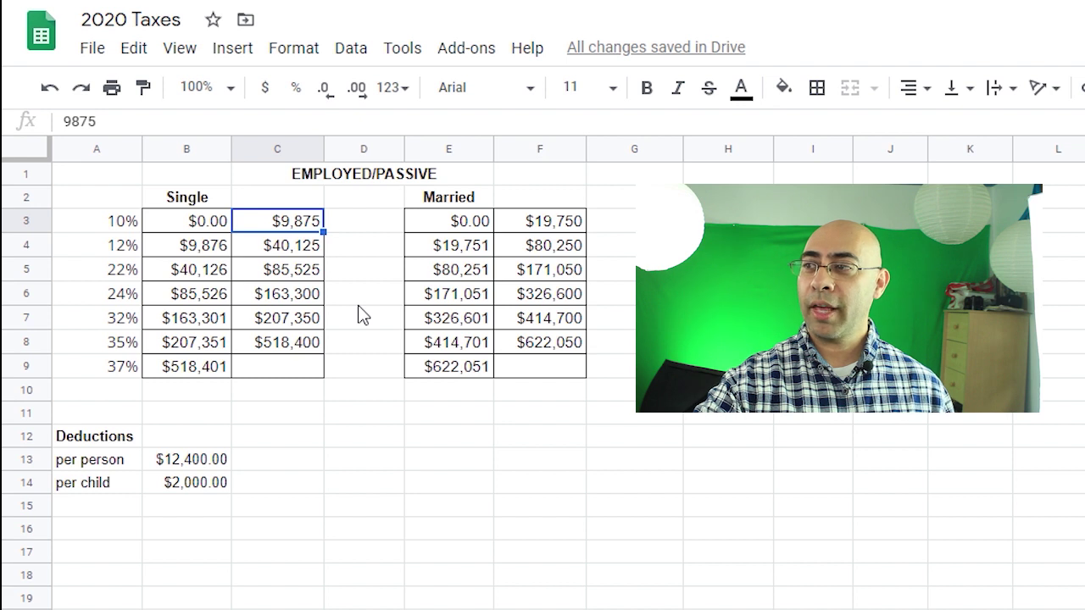
click(432, 224)
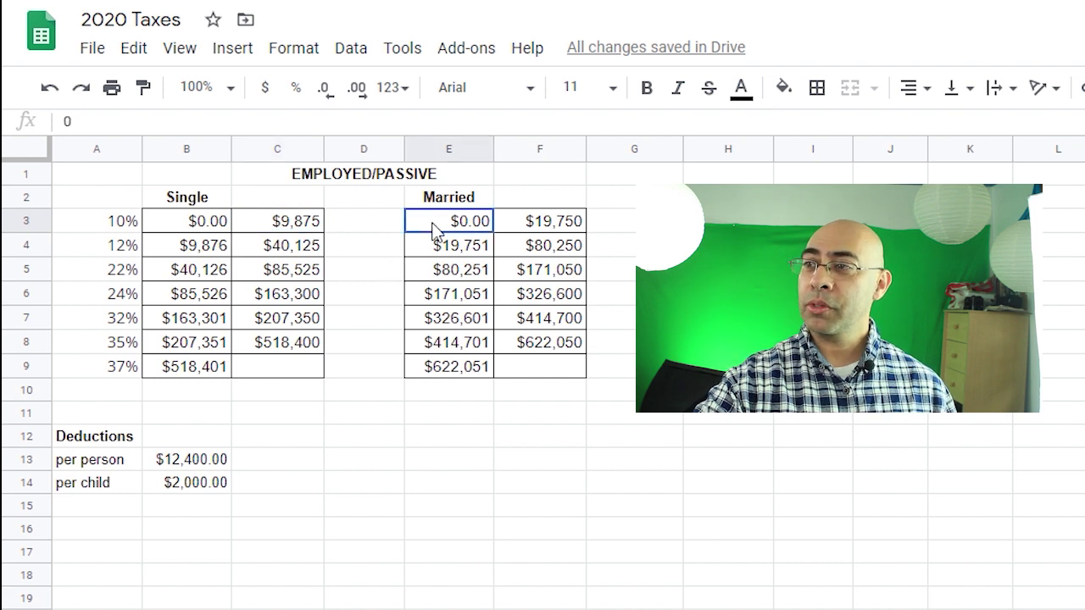
click(560, 230)
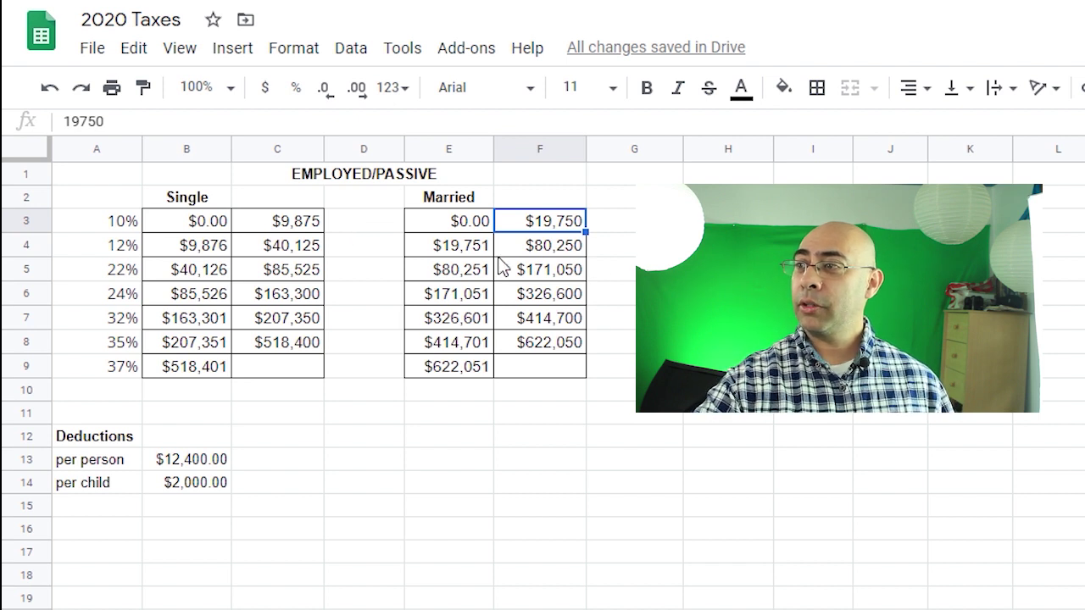
click(285, 276)
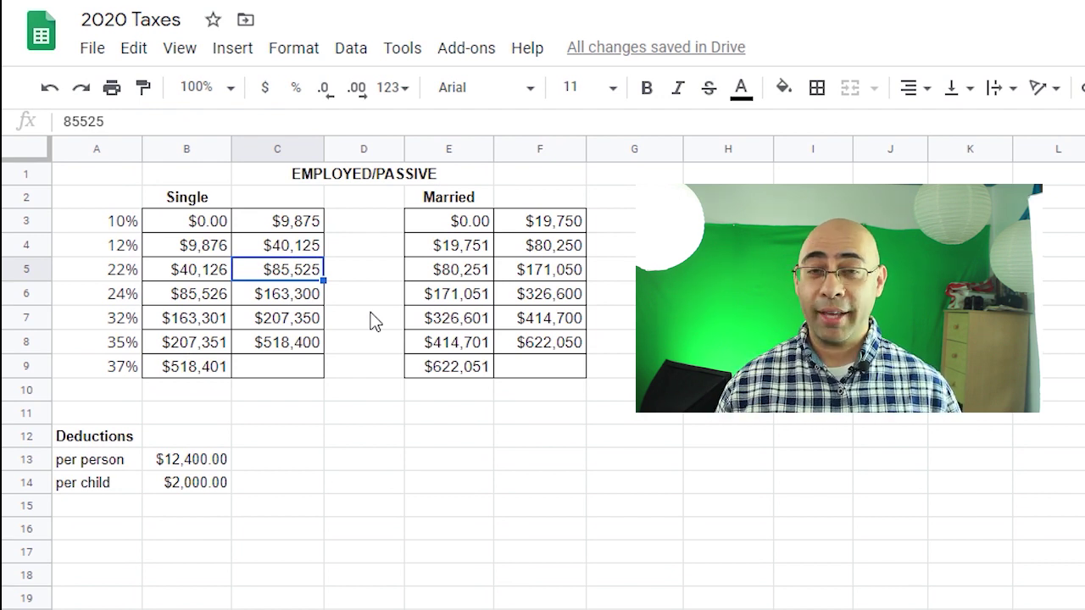
click(280, 229)
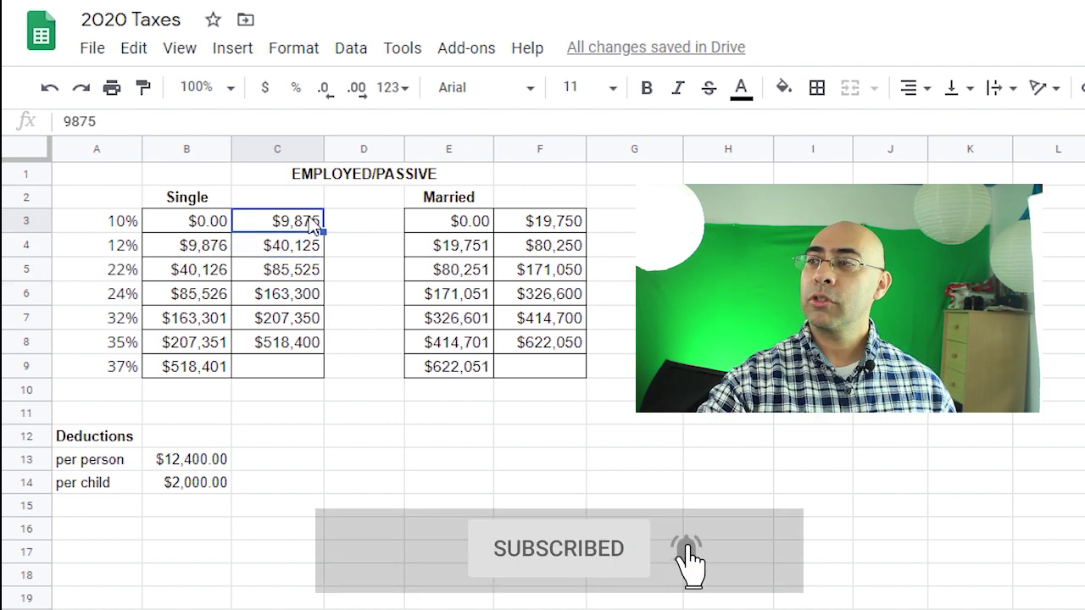
click(199, 220)
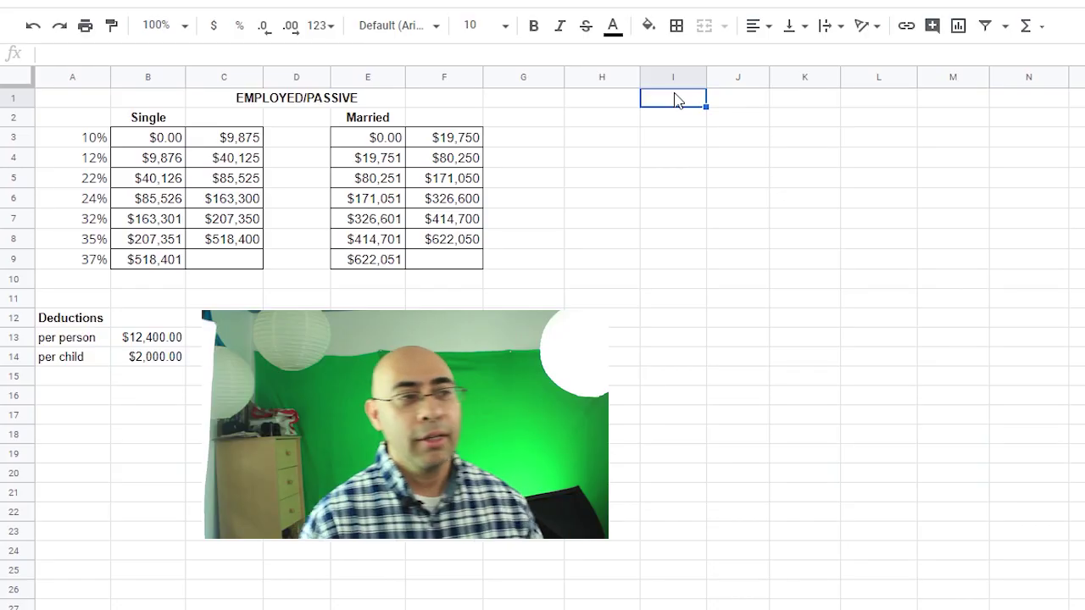
Enter the 'Single No Kids' heading in I1 and an Income of 60000 in J3
text(Sing)
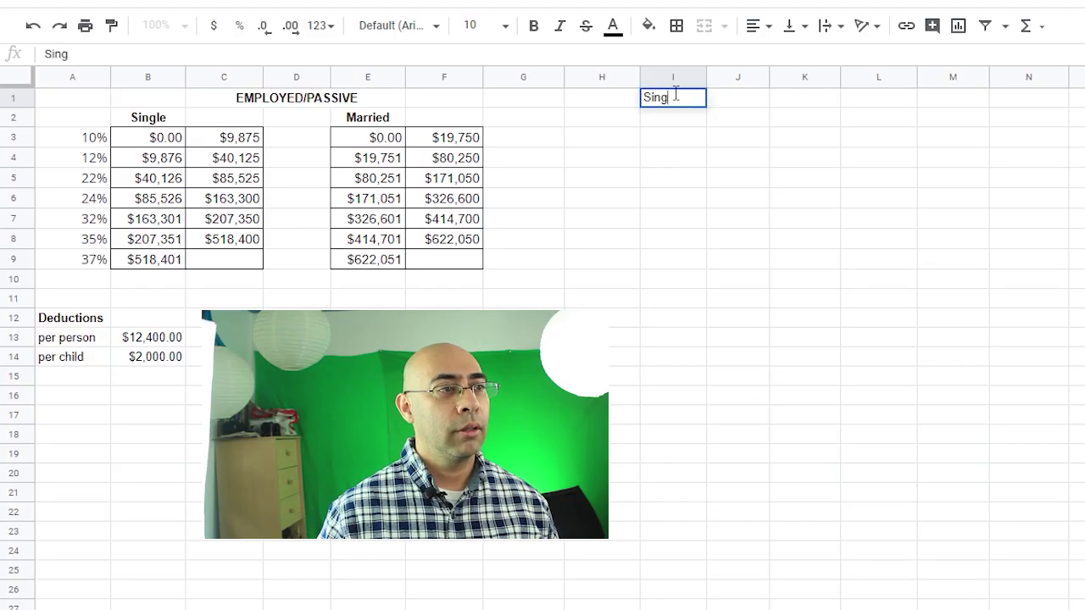
text(le No k)
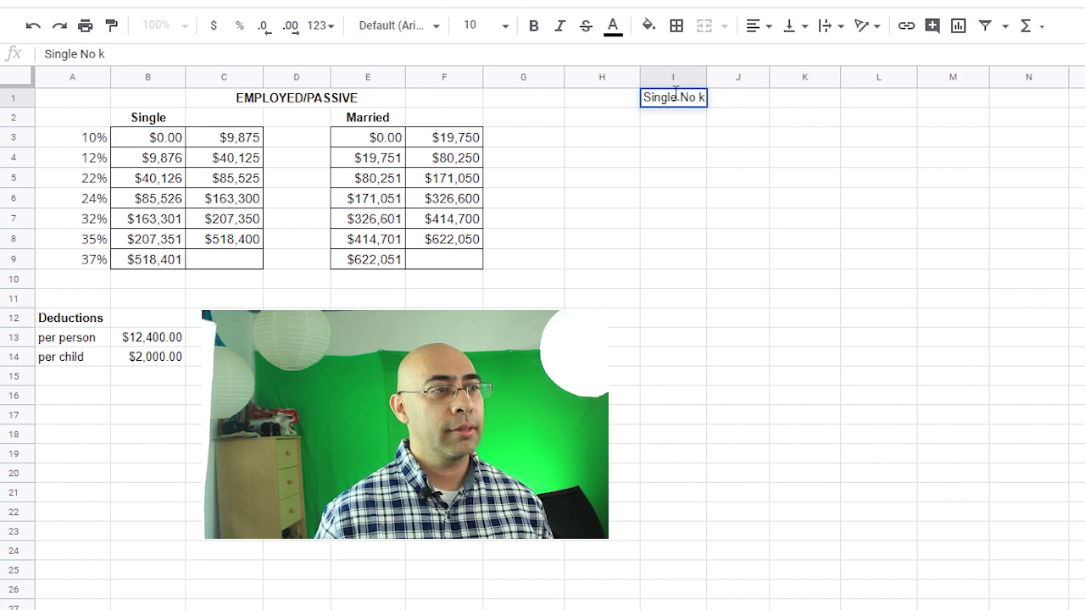
key(BackSpace)
text(Kids)
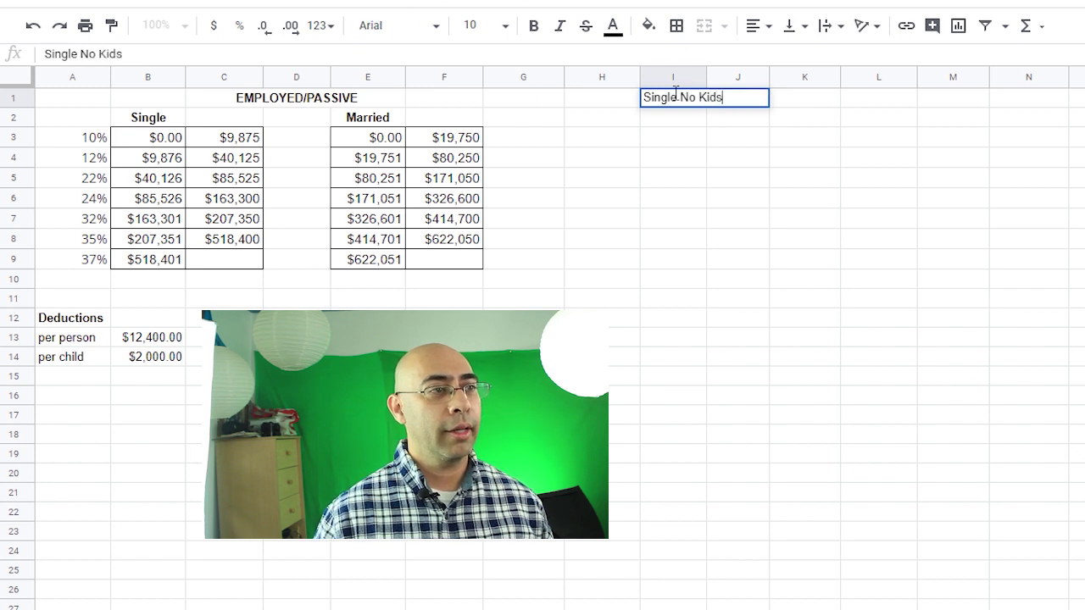
key(Return)
key(Return)
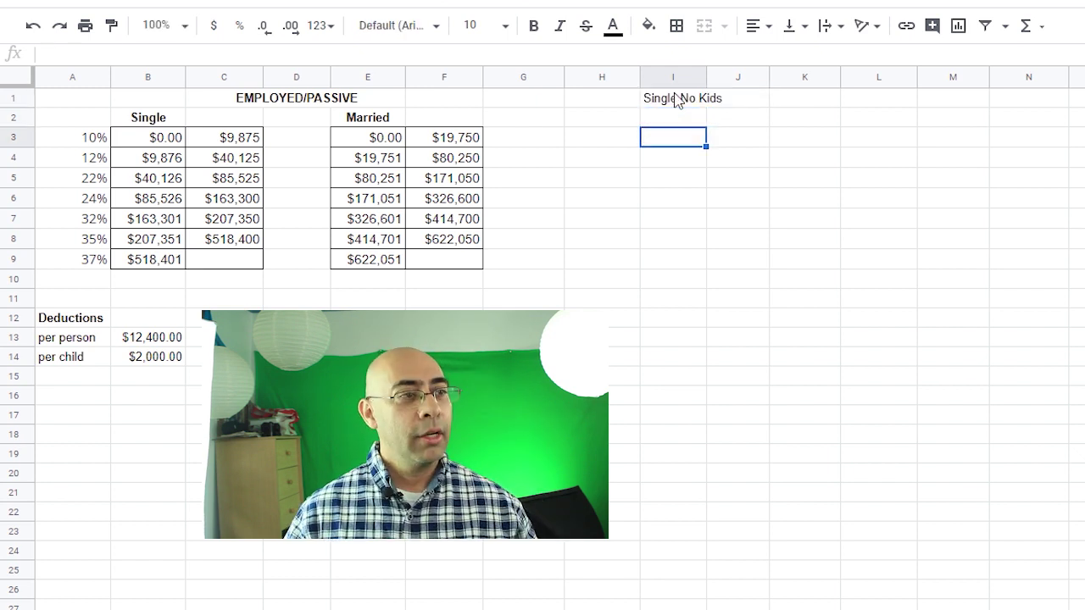
text(Income)
key(Tab)
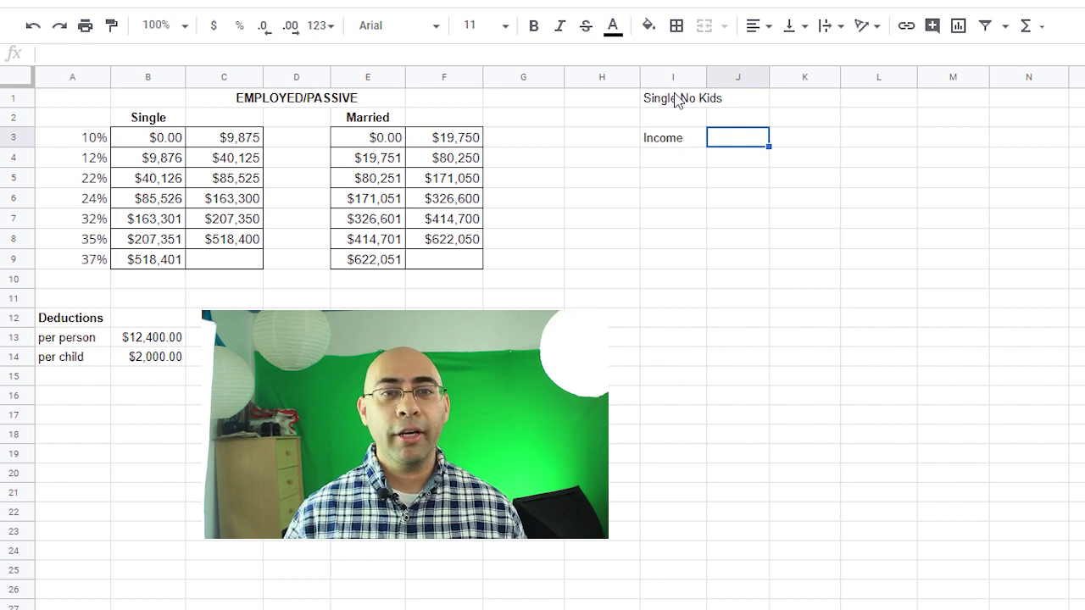
text(60000)
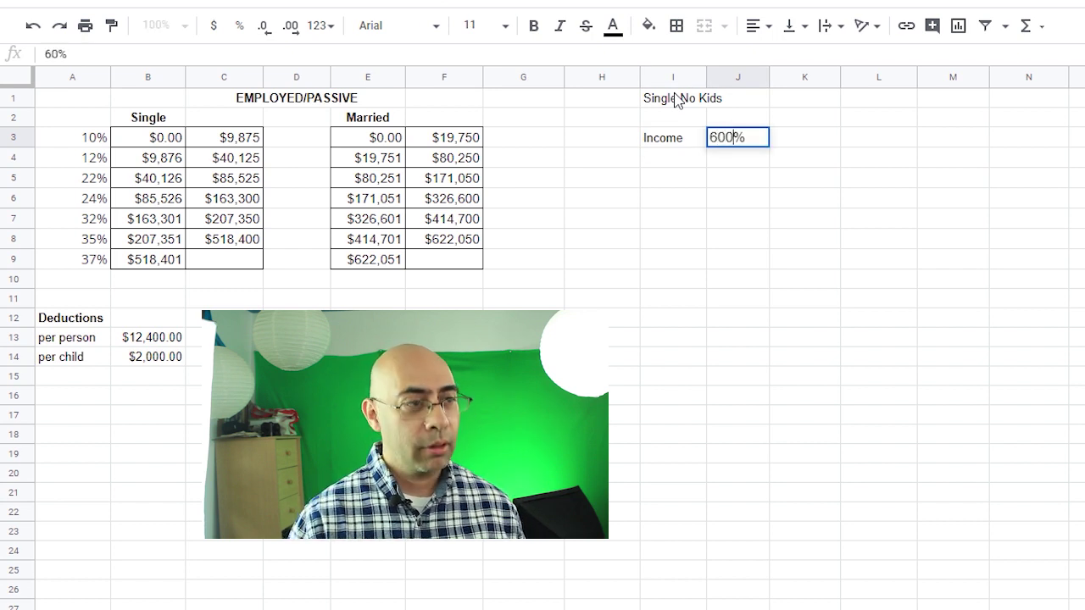
key(Delete)
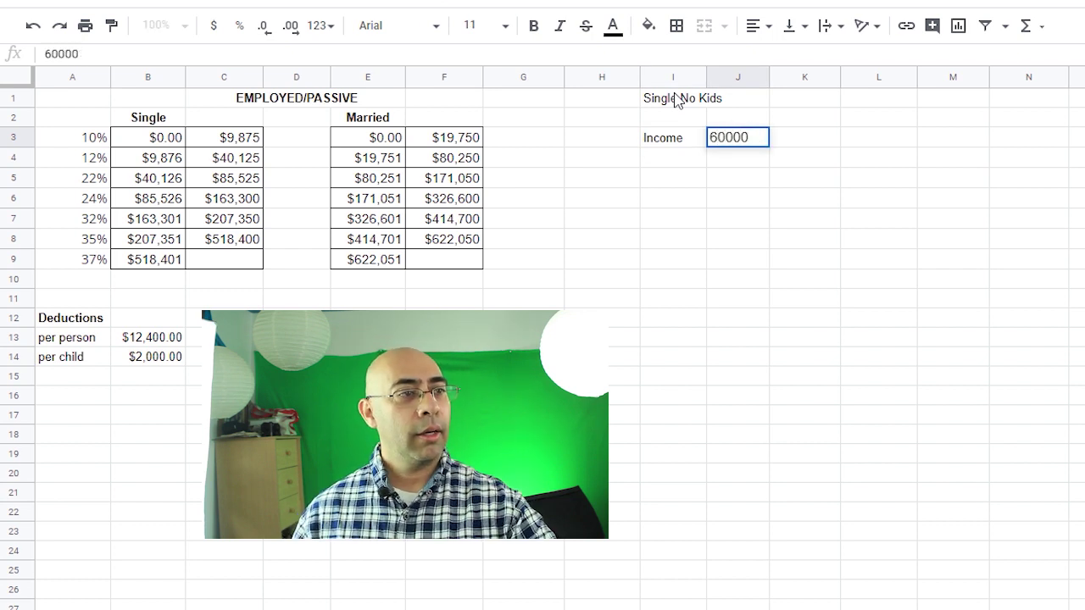
key(Return)
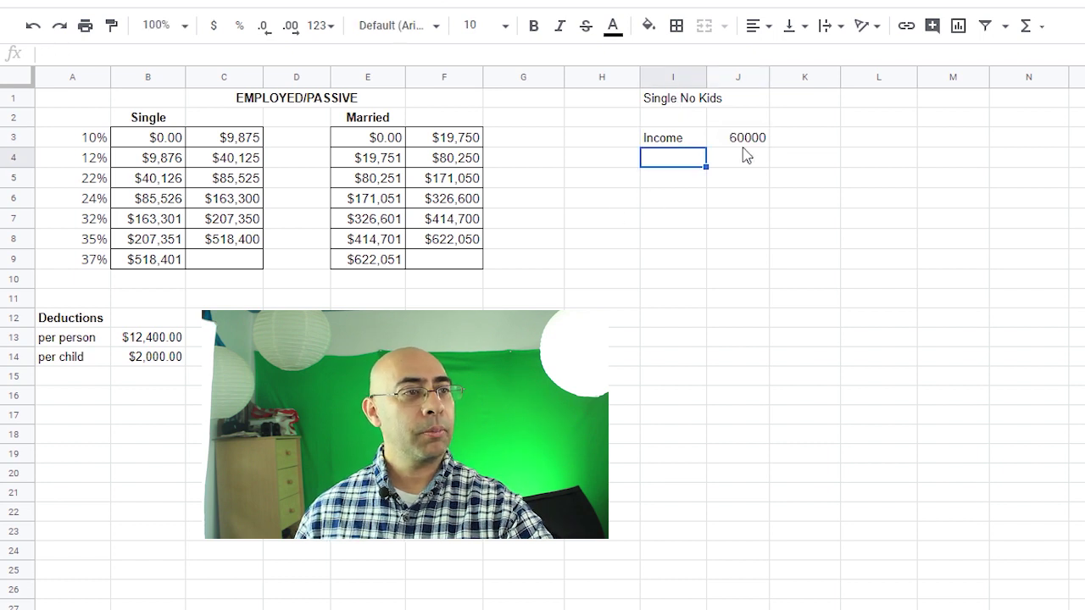
Format the income as $60,000.00 currency, widen column J, and check the deduction amounts
click(748, 141)
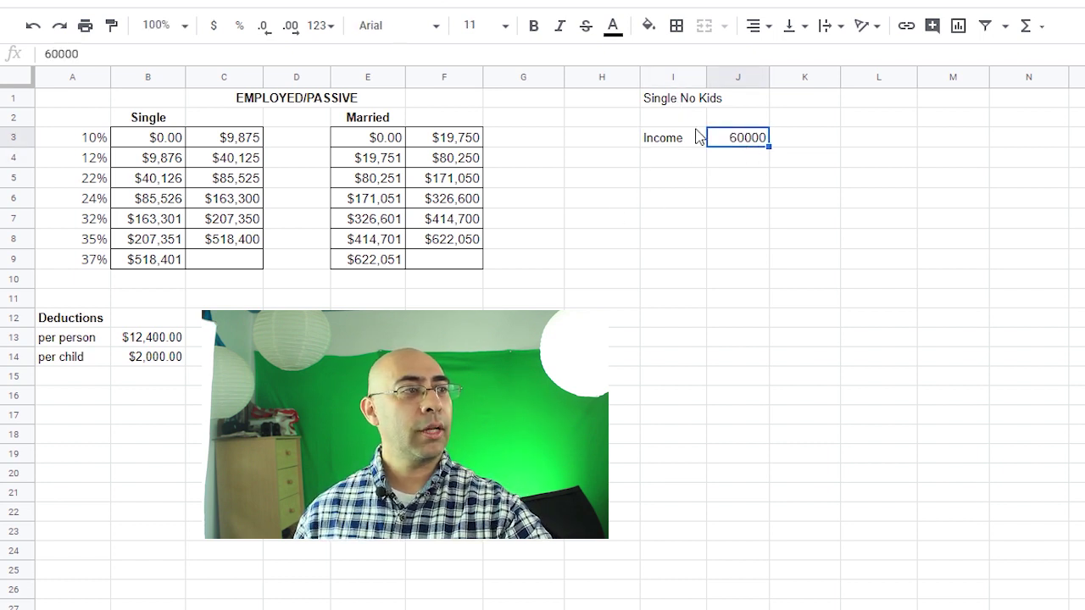
click(215, 27)
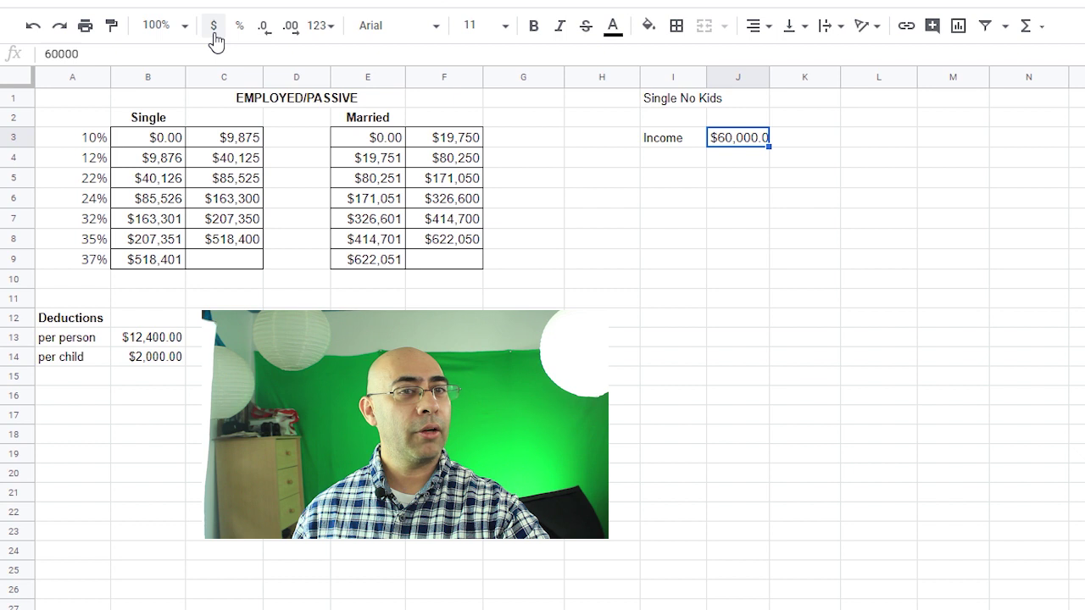
double_click(767, 76)
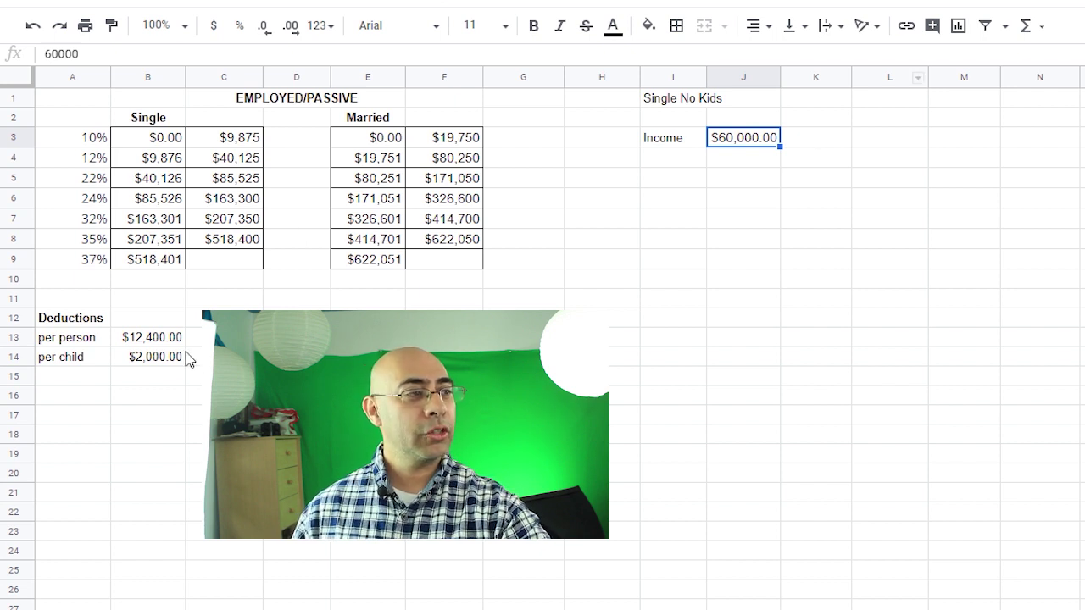
click(154, 341)
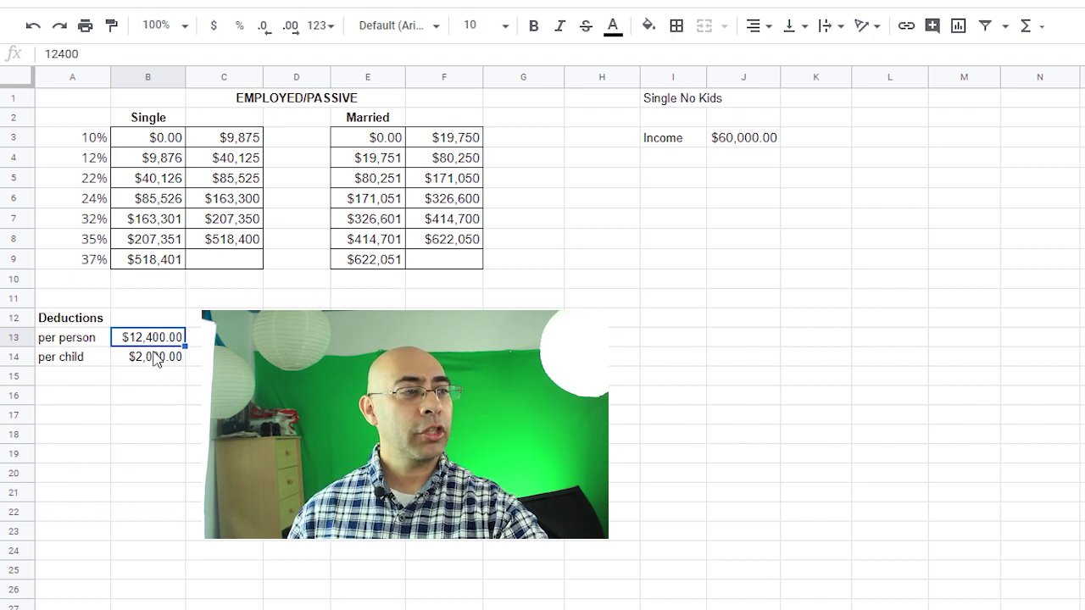
click(155, 360)
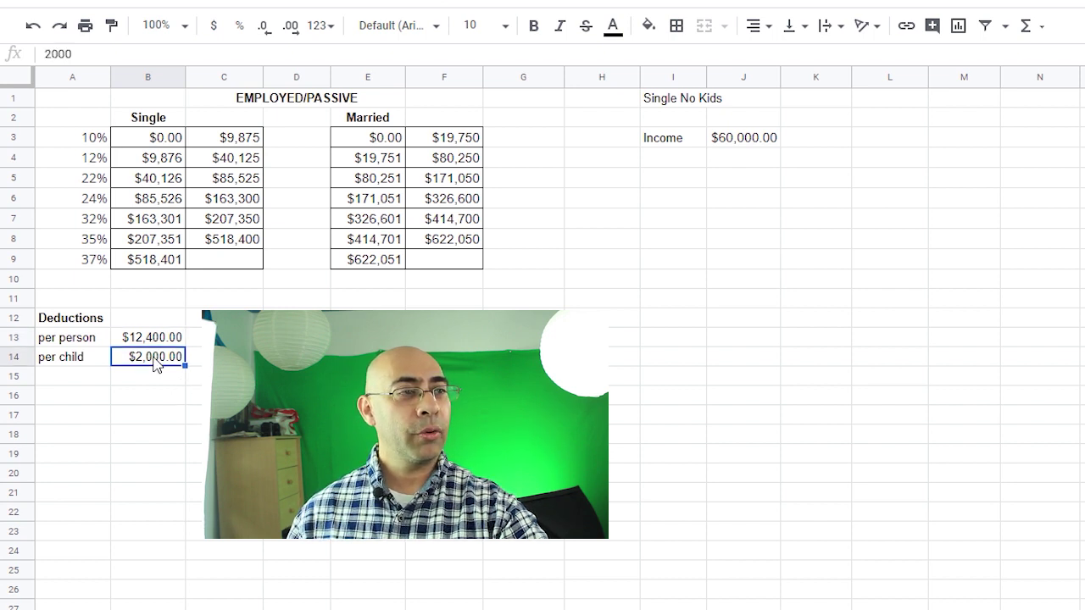
click(677, 163)
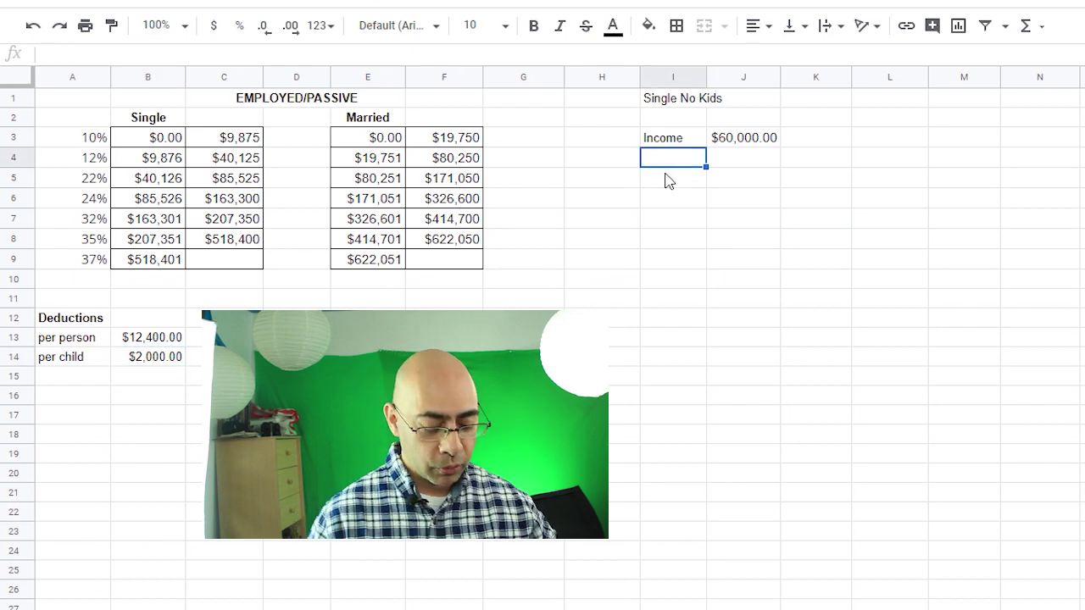
Add a Deduct row linked to the per-person deduction, shown as $12,400.00 currency
text(Dedu)
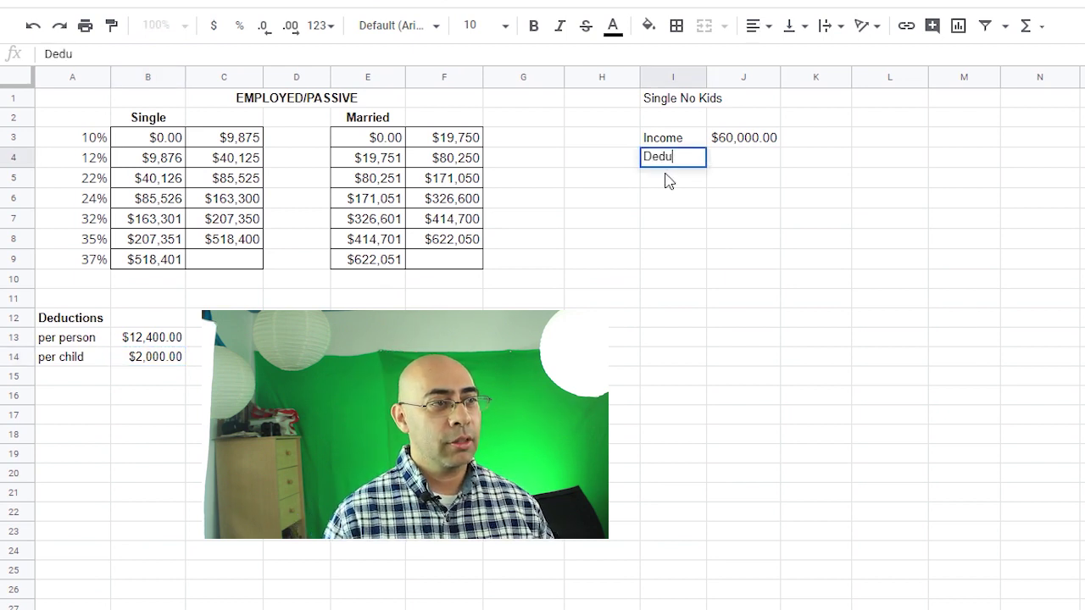
text(ct)
key(Tab)
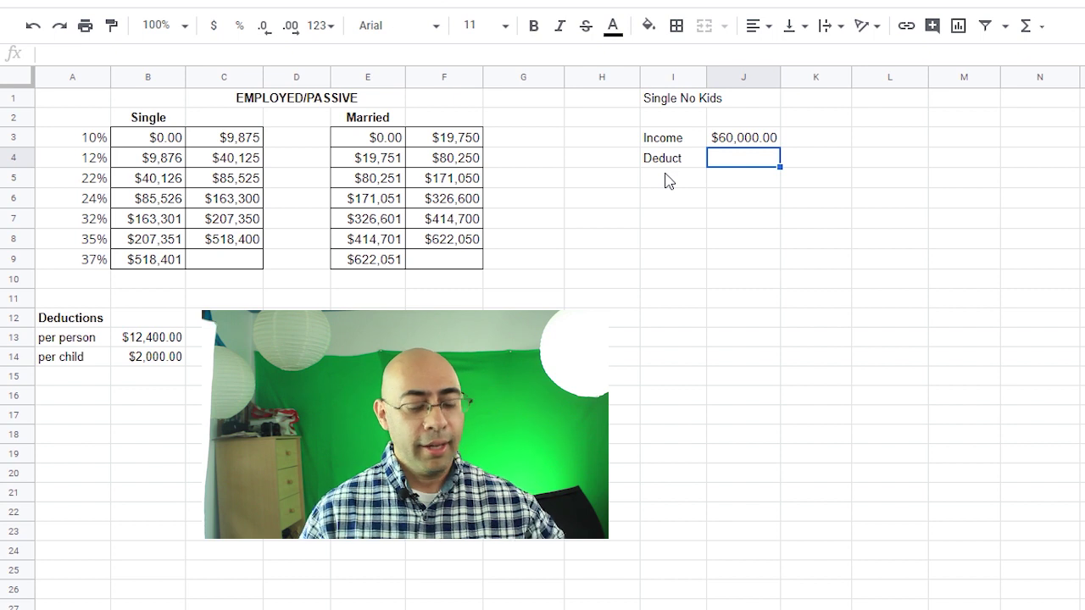
text(=)
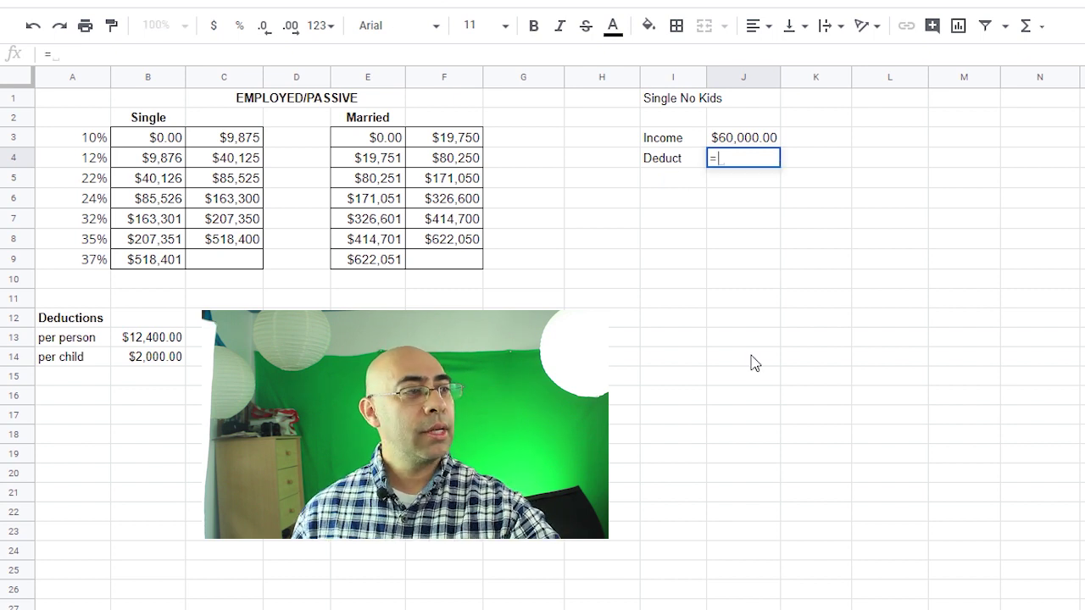
click(159, 339)
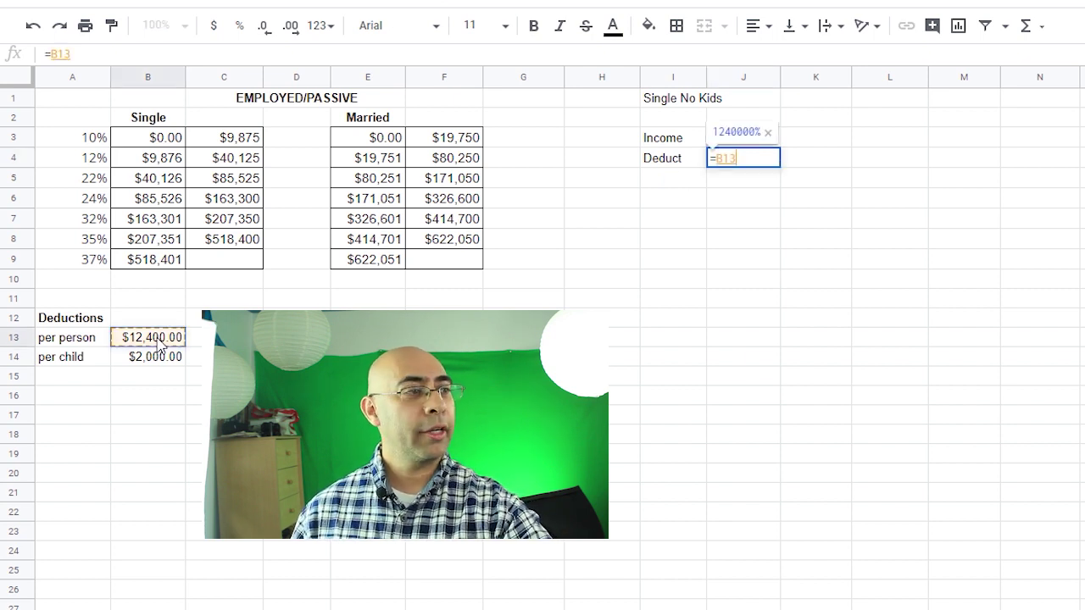
key(Return)
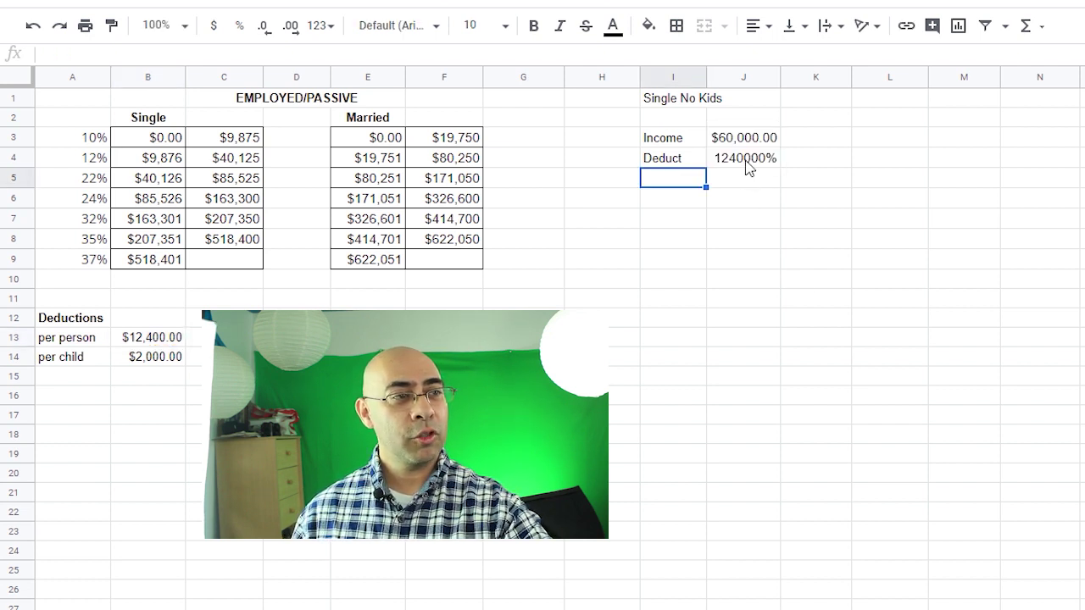
drag(767, 161, 754, 606)
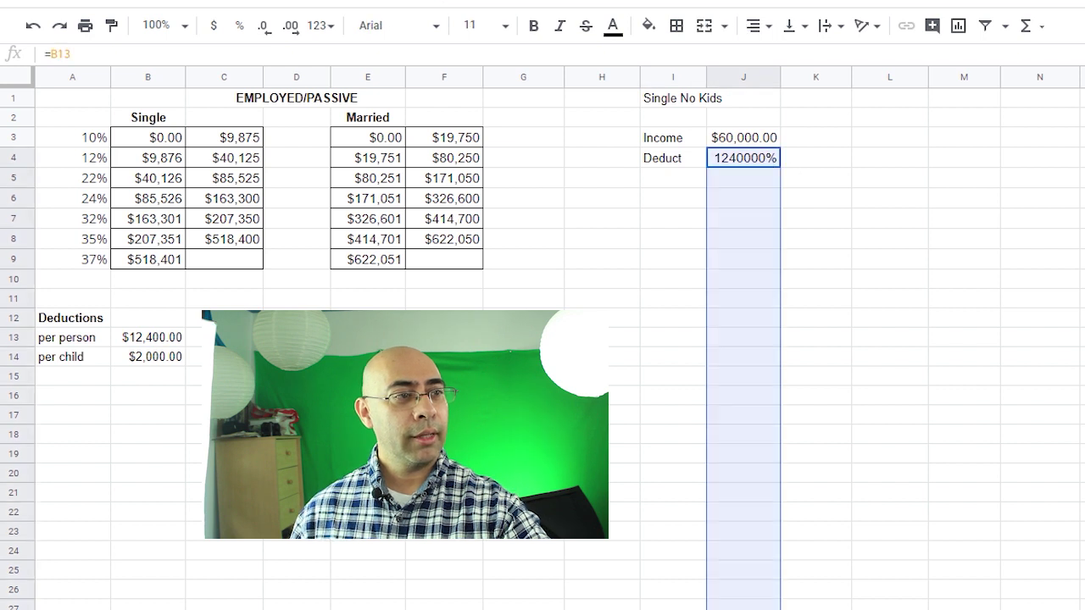
click(212, 27)
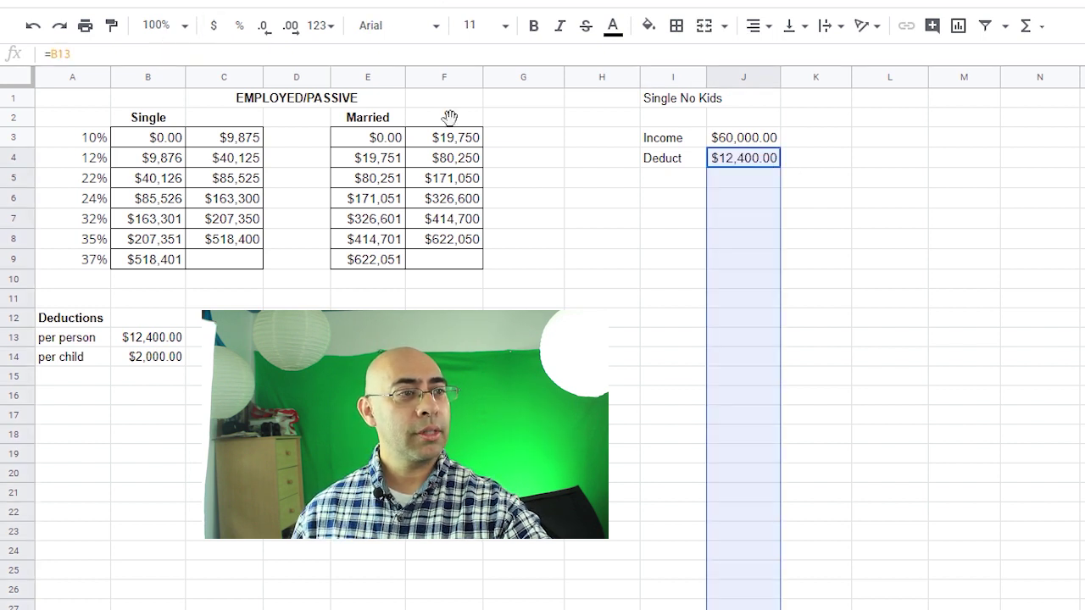
Label cell I5 'Gross Inc'
double_click(668, 178)
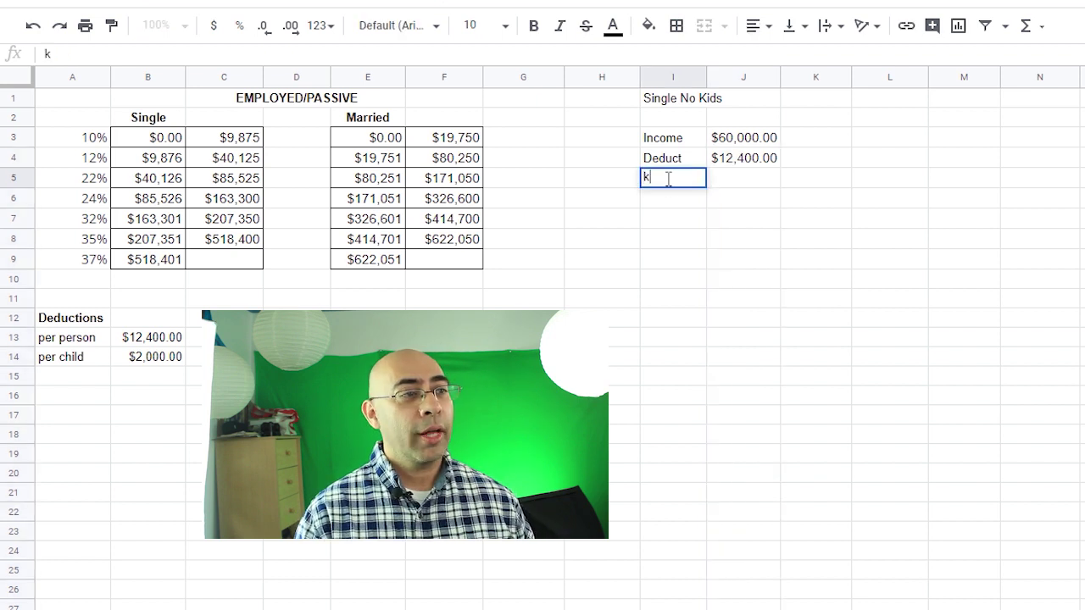
text(k)
key(BackSpace)
text(G)
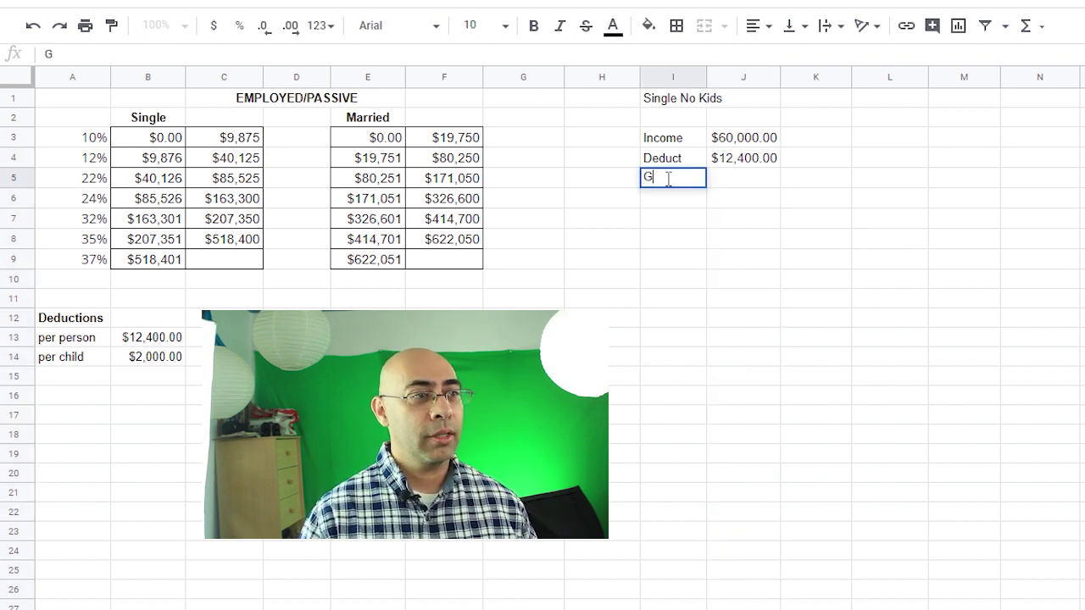
text(ross Inc)
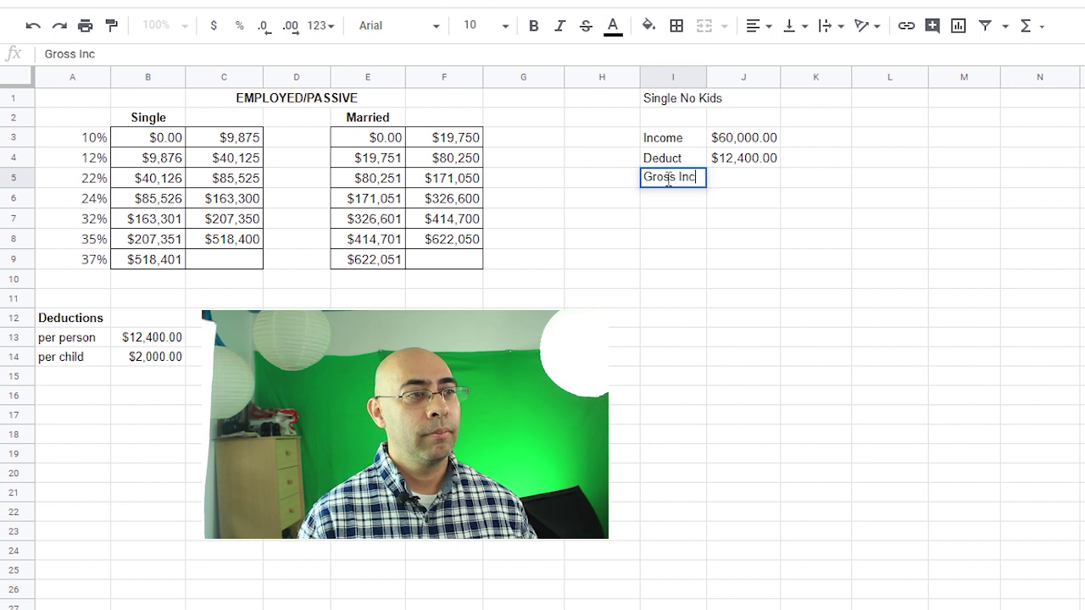
key(Tab)
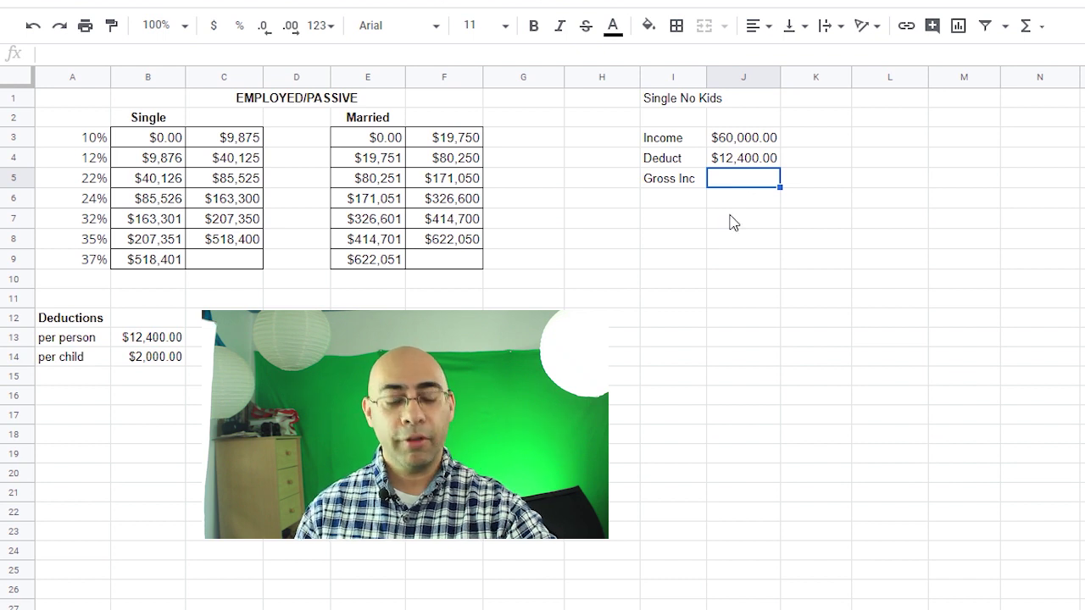
Enter =J3-J4 in J5 so Gross Inc shows $47,600.00
text(=)
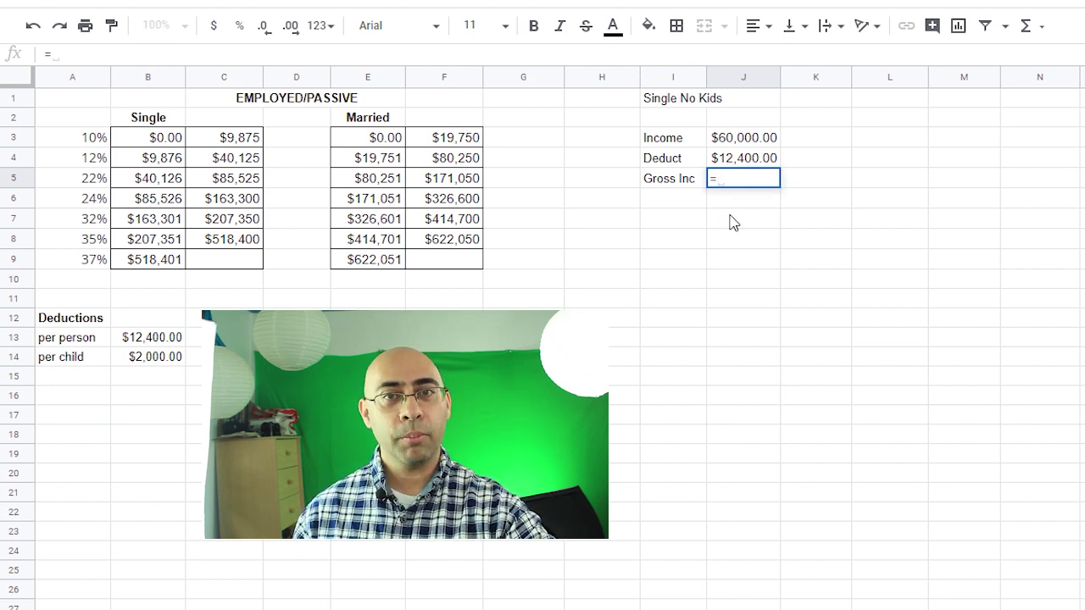
click(748, 144)
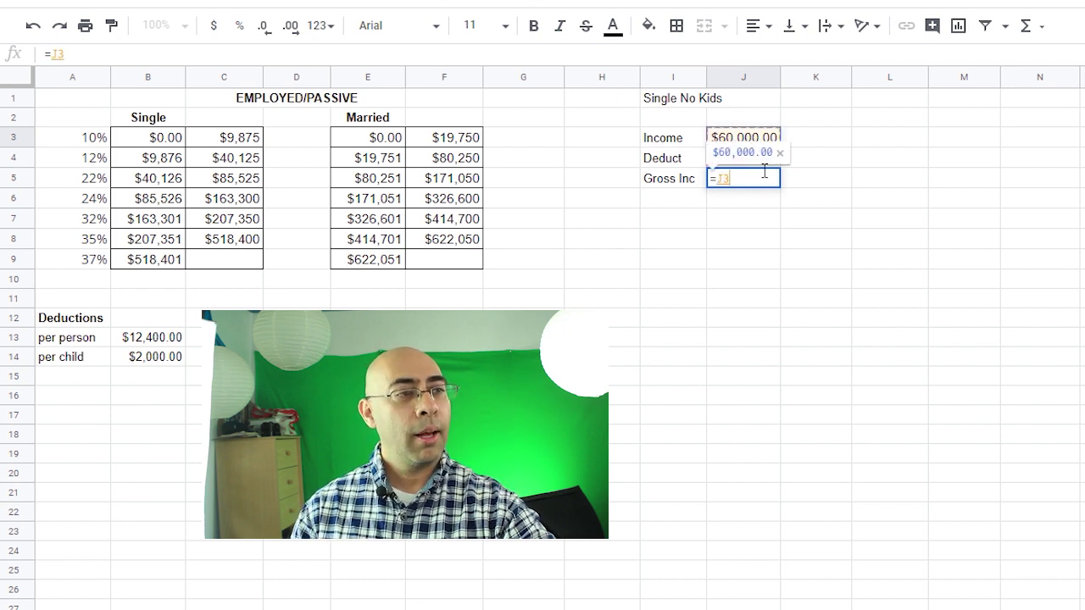
text(-)
click(750, 161)
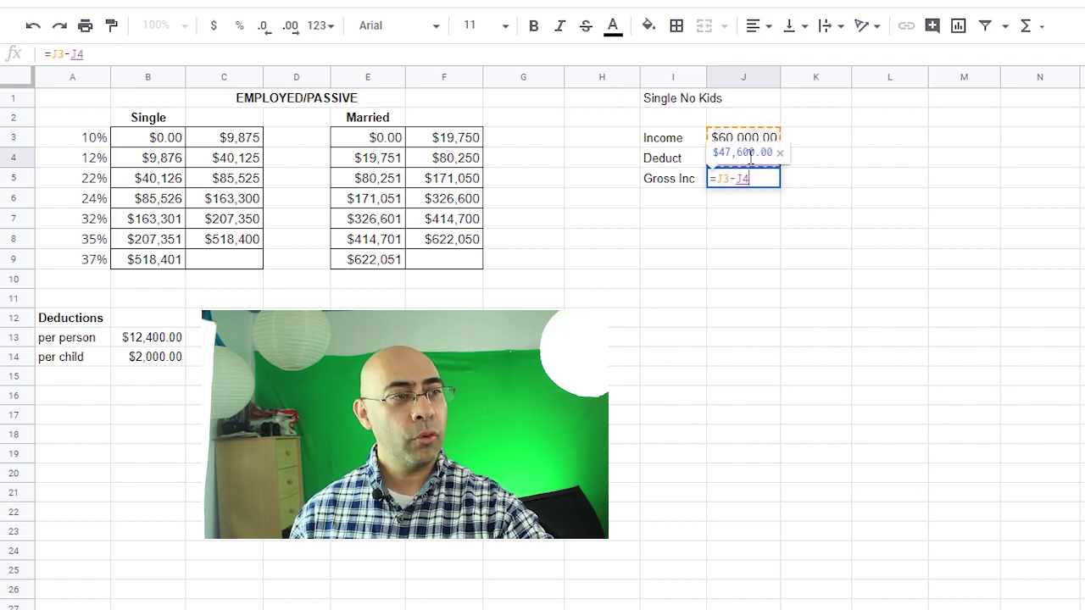
key(Return)
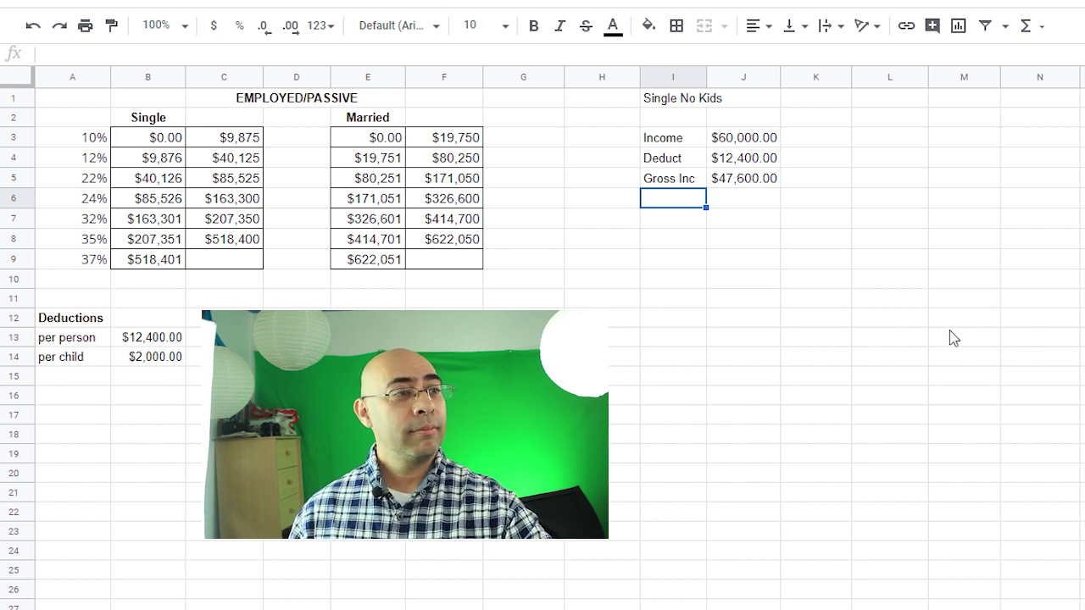
click(666, 222)
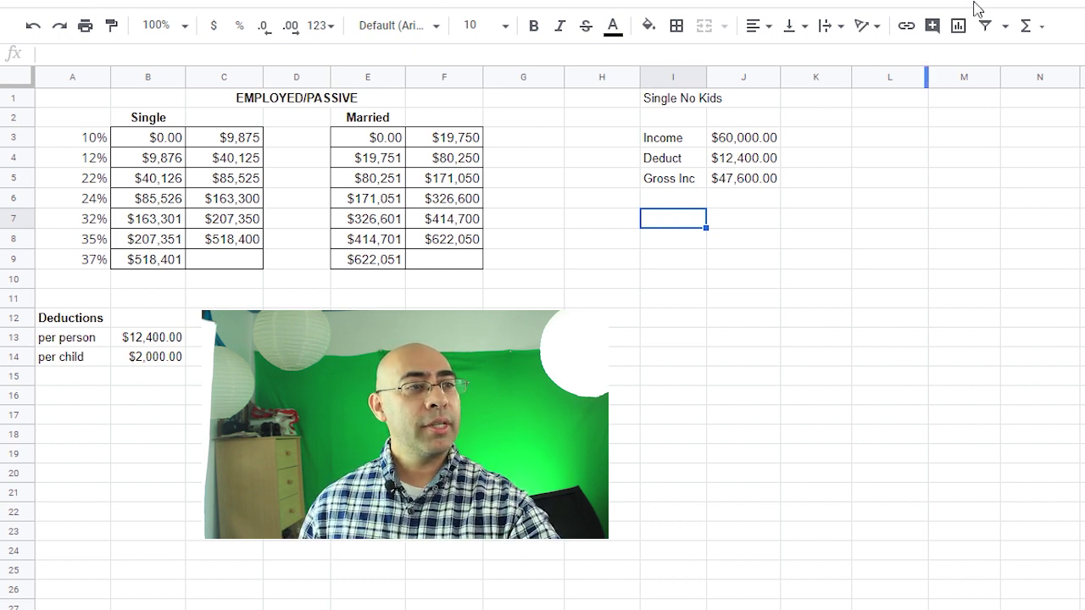
click(770, 181)
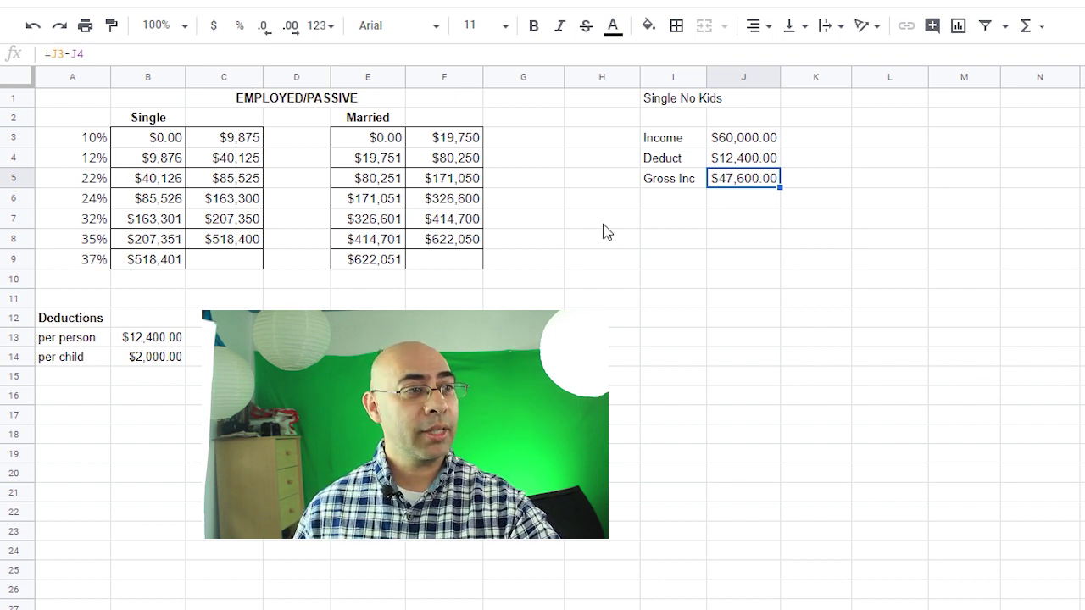
Shade the Single 22% bracket row A5:C5 with light gray 1 fill
click(224, 179)
drag(79, 187, 194, 174)
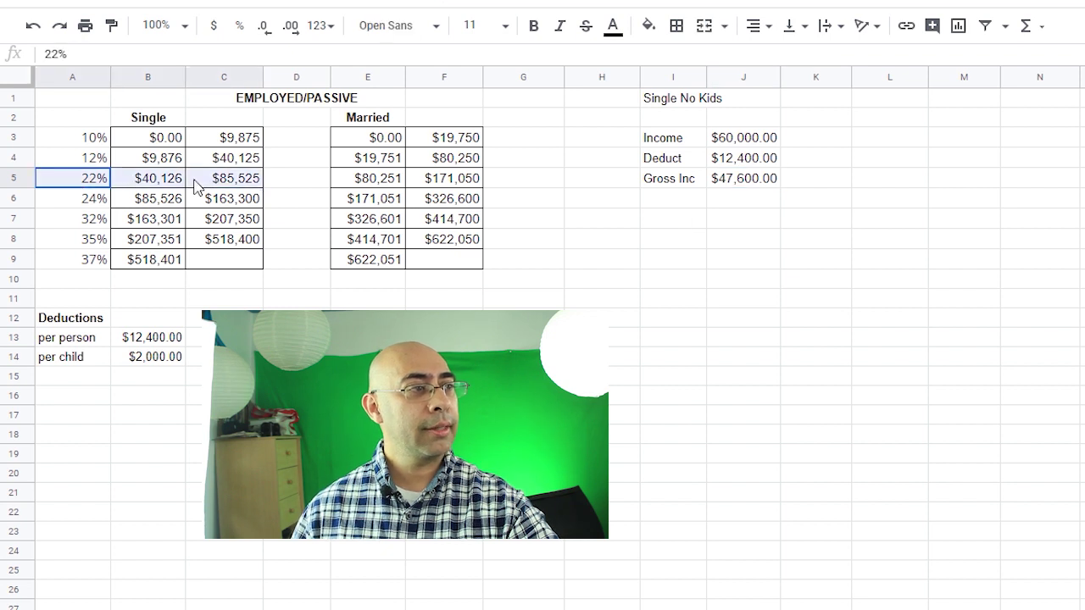
click(649, 31)
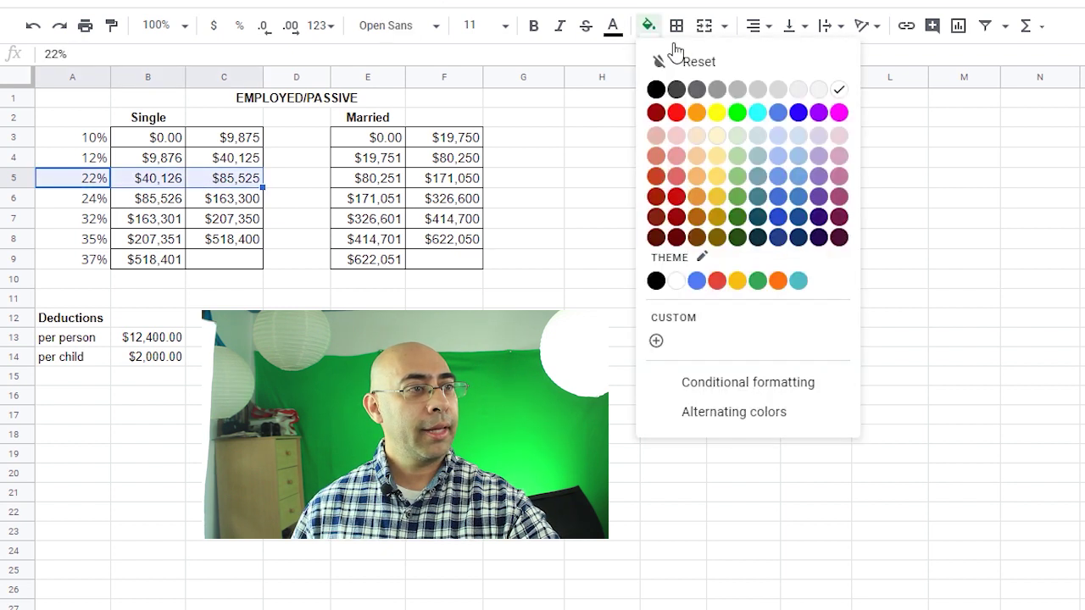
click(779, 90)
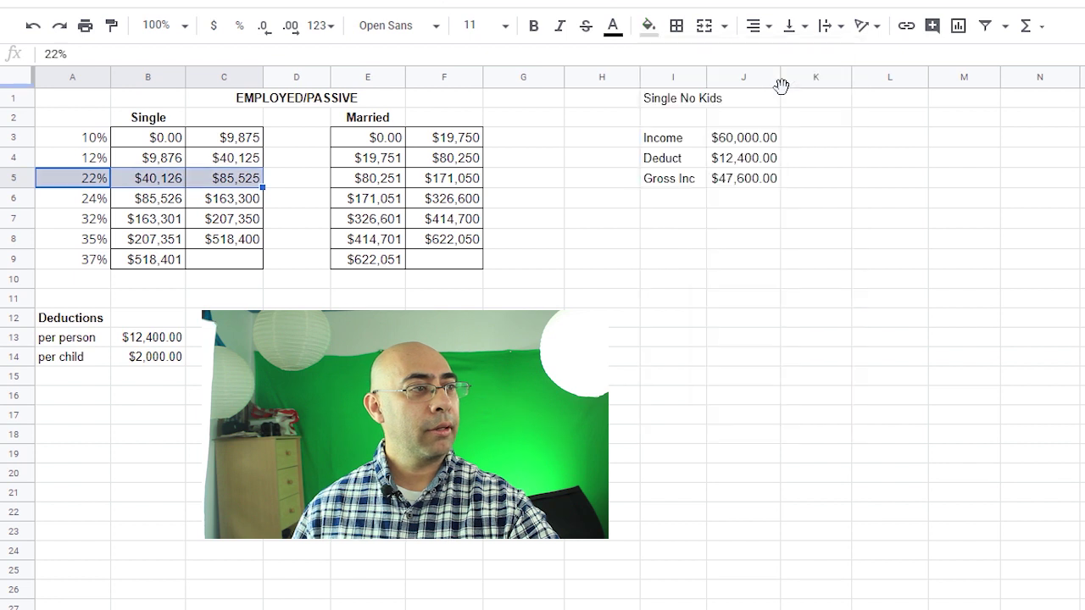
click(670, 222)
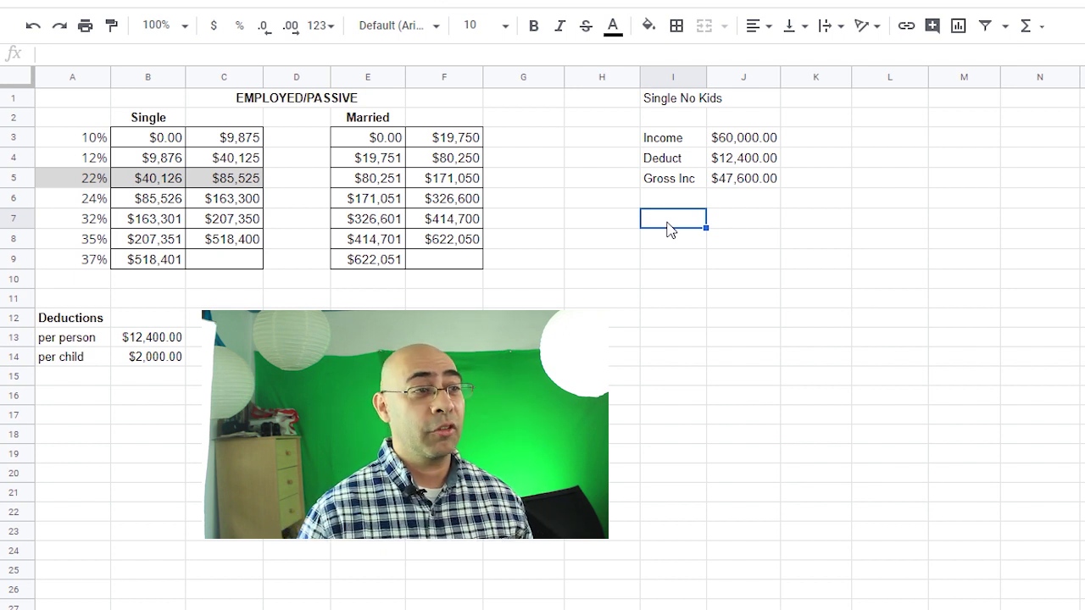
Type labels Level 1 to Level 3 in I7:I9, correcting I9's autofilled text to Level 3
text(Level )
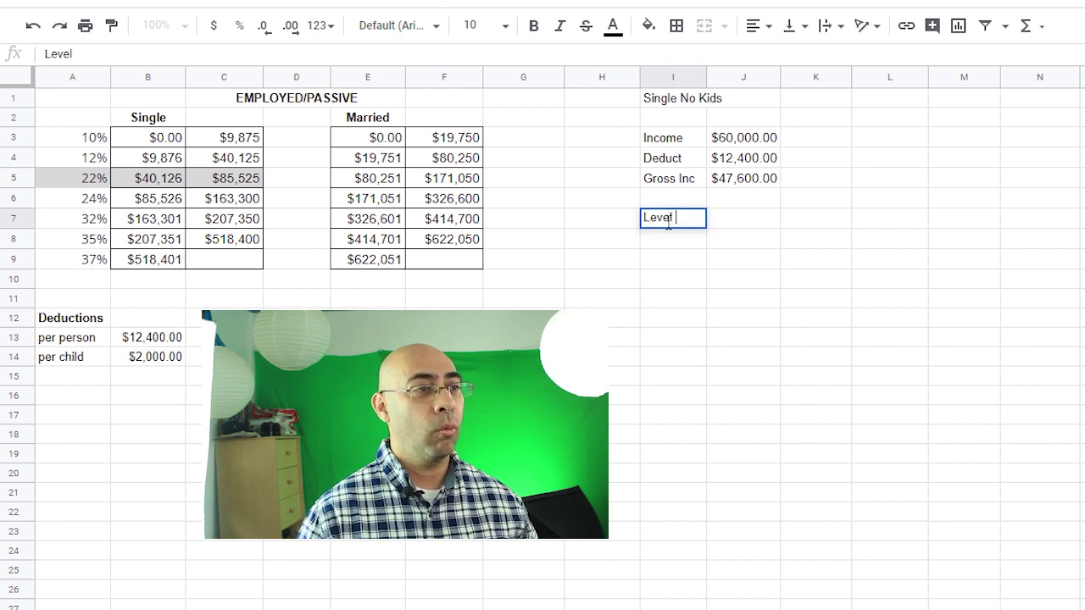
text(1)
key(Return)
text(Leve)
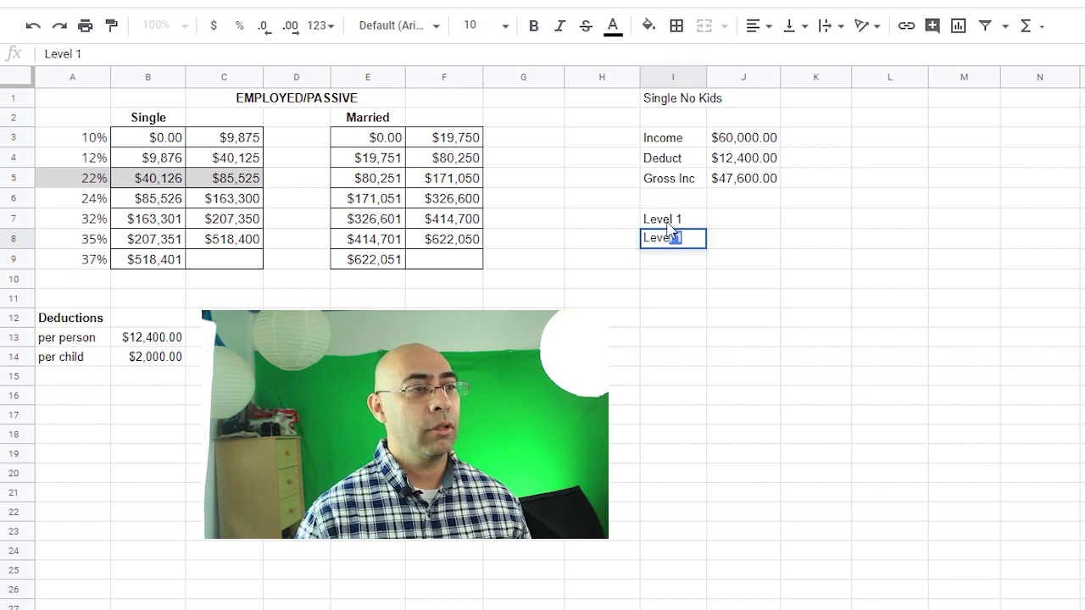
text(l 2)
key(Return)
text(Leve)
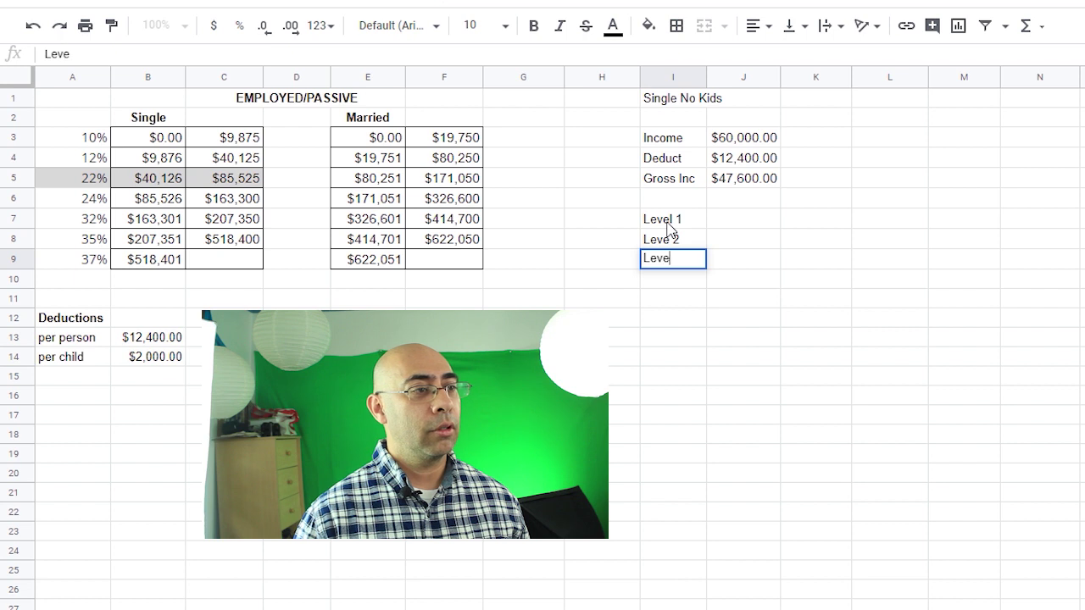
text(l)
key(Return)
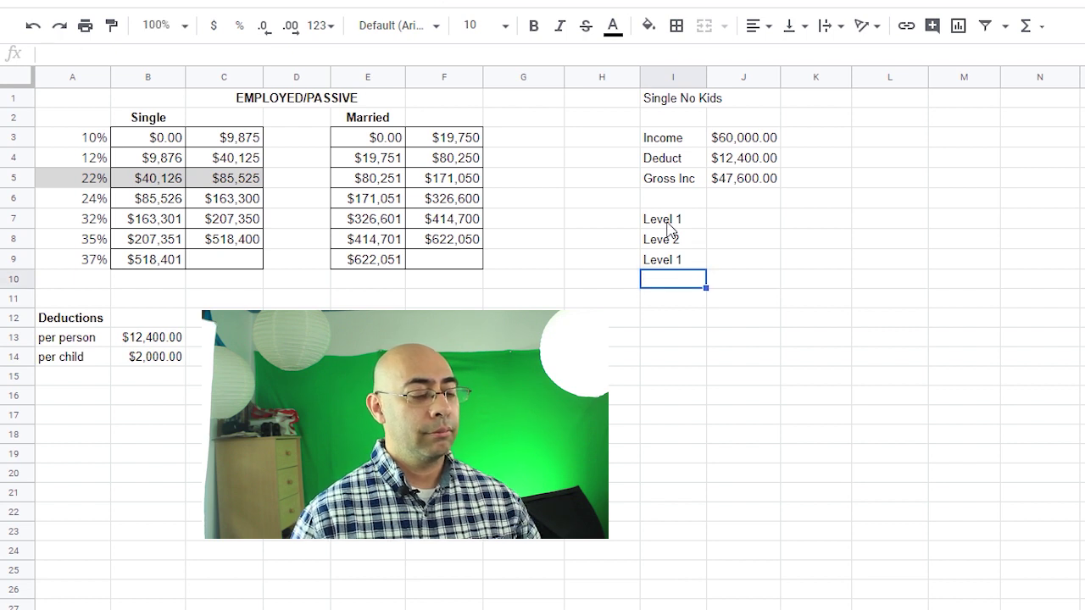
click(674, 259)
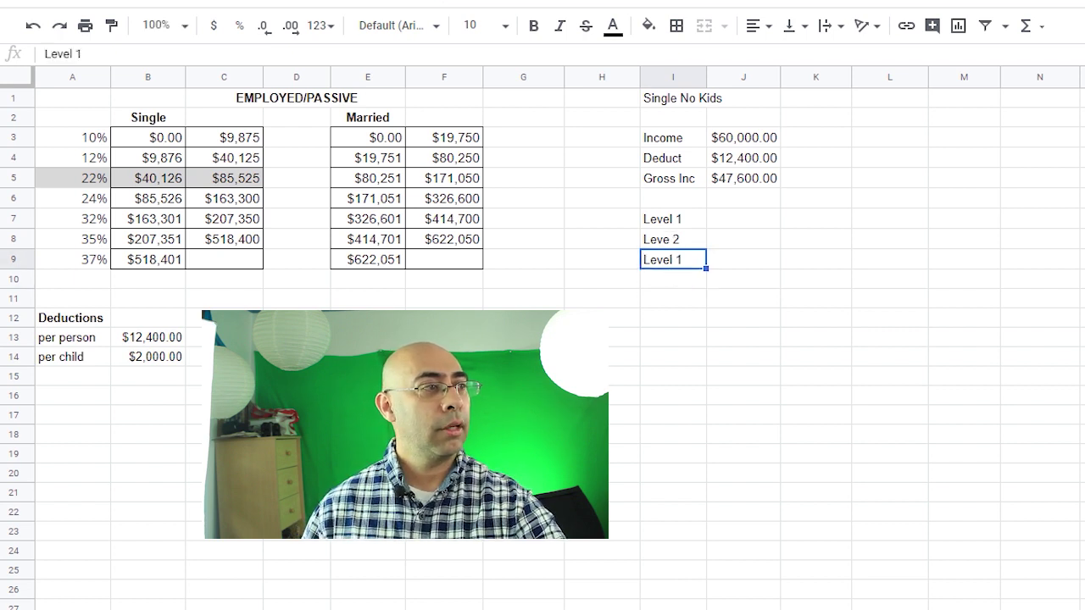
click(193, 49)
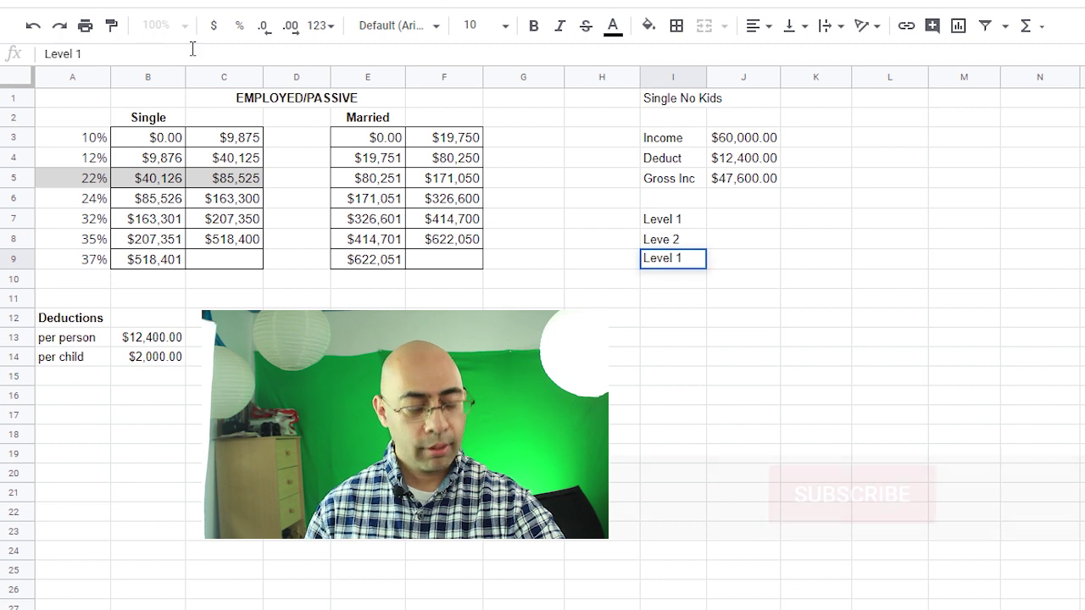
key(BackSpace)
text(3)
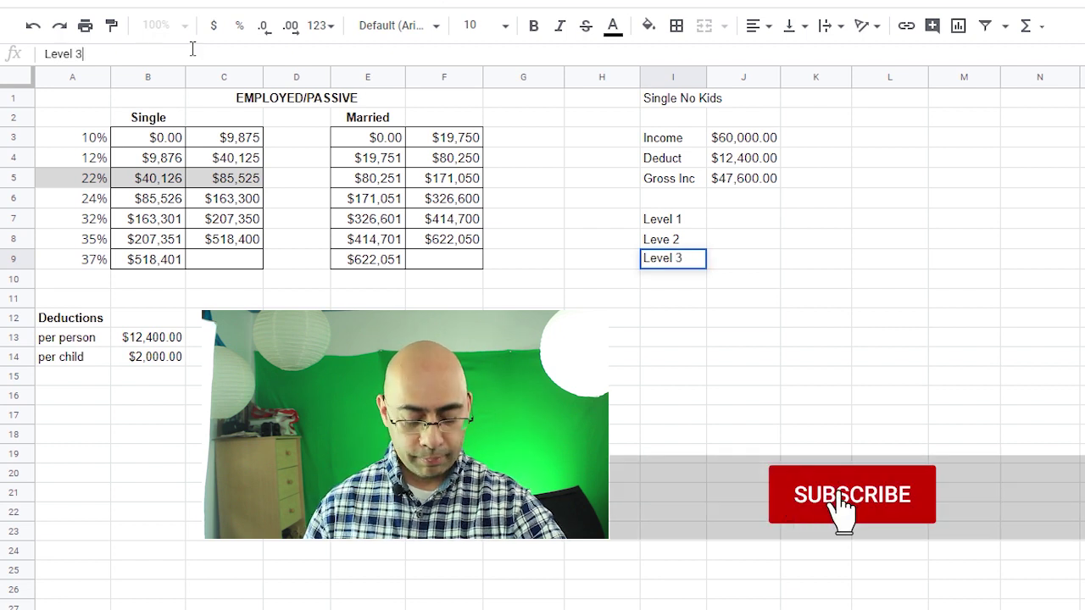
key(Return)
Add labels Level 4 through Level 7 in I10:I13
text(Le)
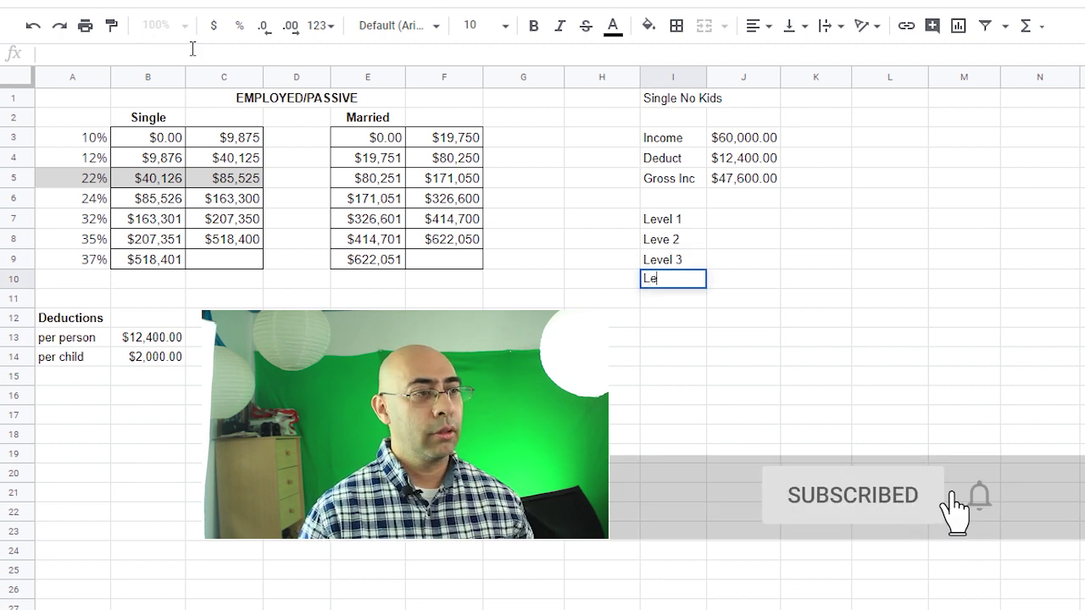
text(vel 4)
key(Return)
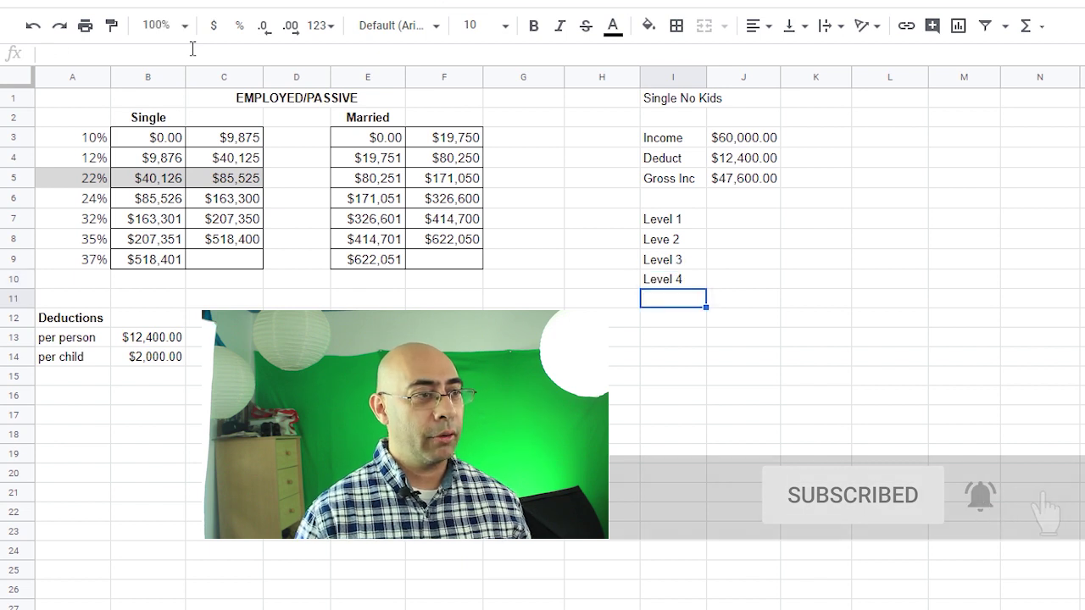
text(Level 5)
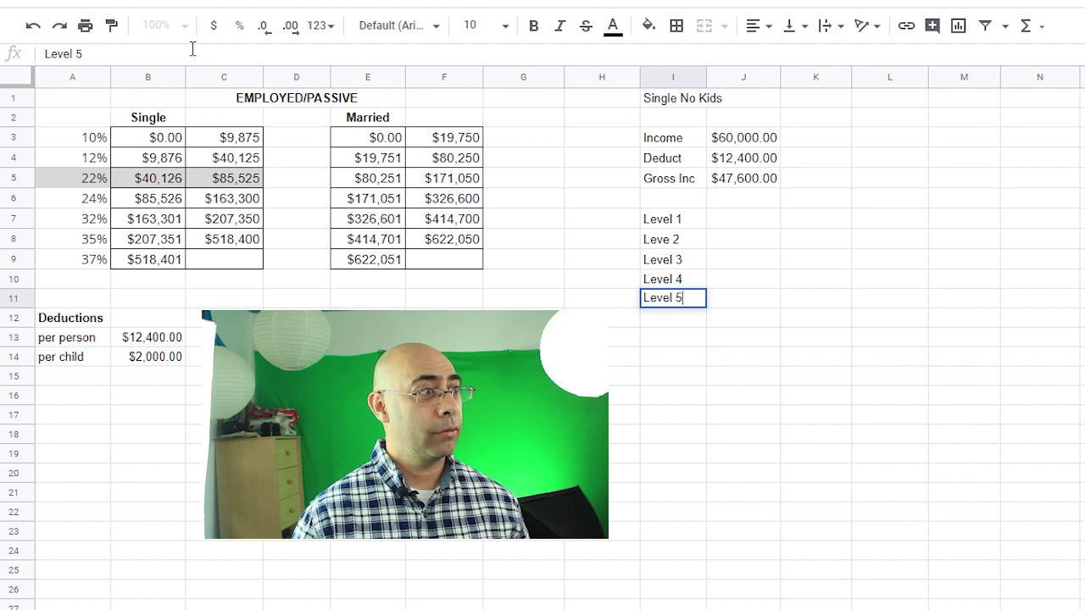
key(Return)
text(Le)
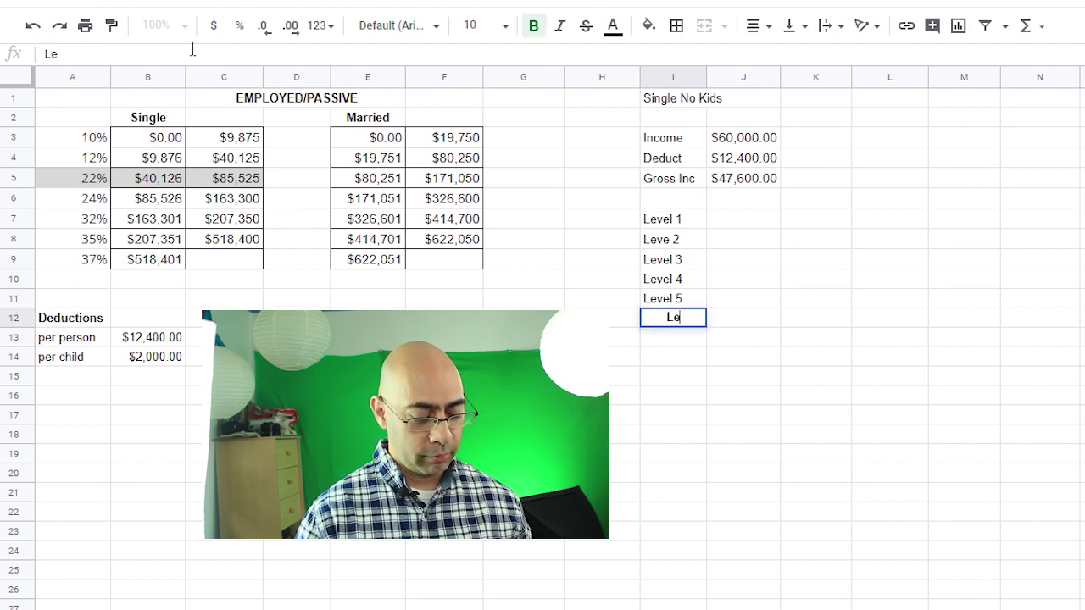
text(vel 6)
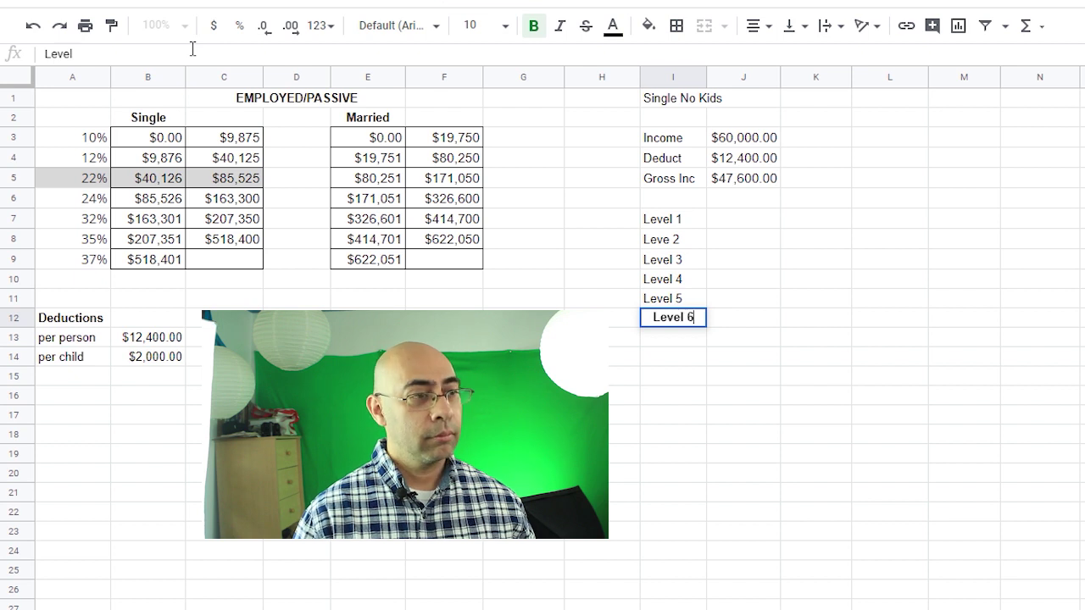
key(Return)
text(Level )
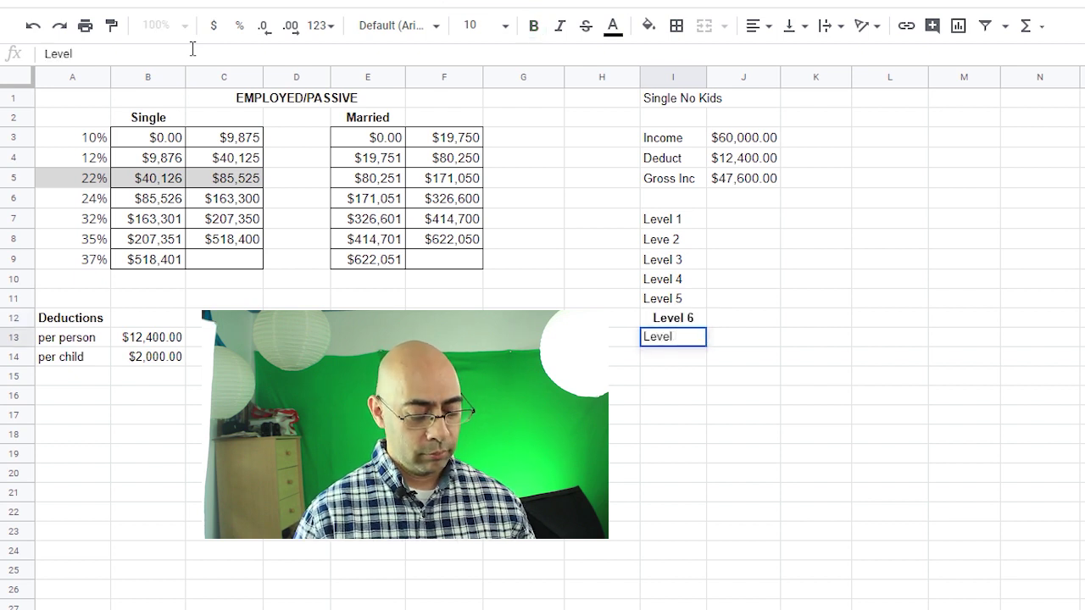
text(7)
key(Return)
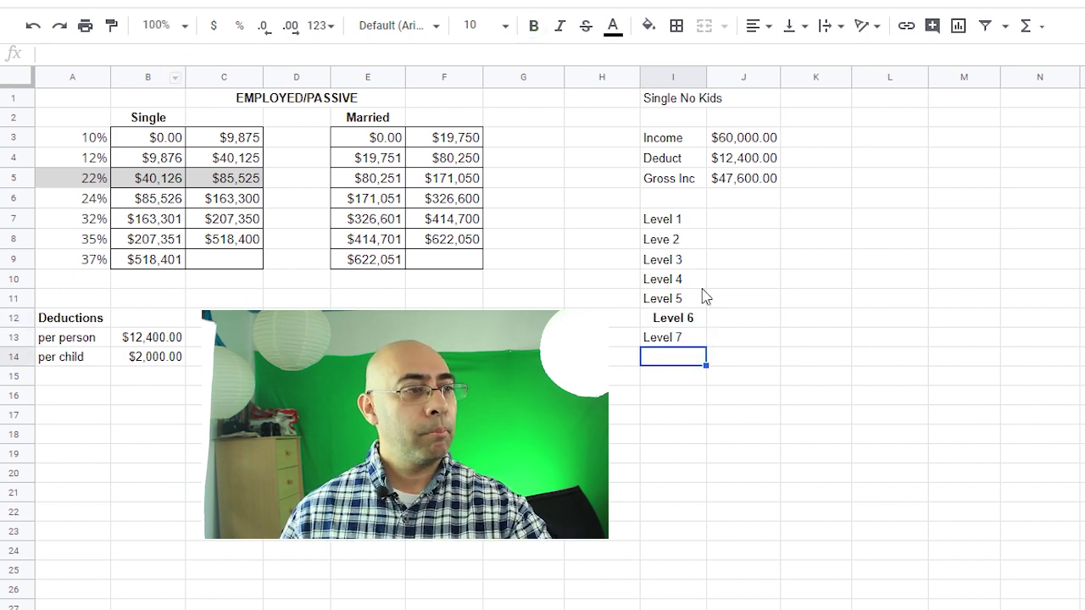
Remove bold from the Level 6 label in I12 and left-align it like the others
click(678, 317)
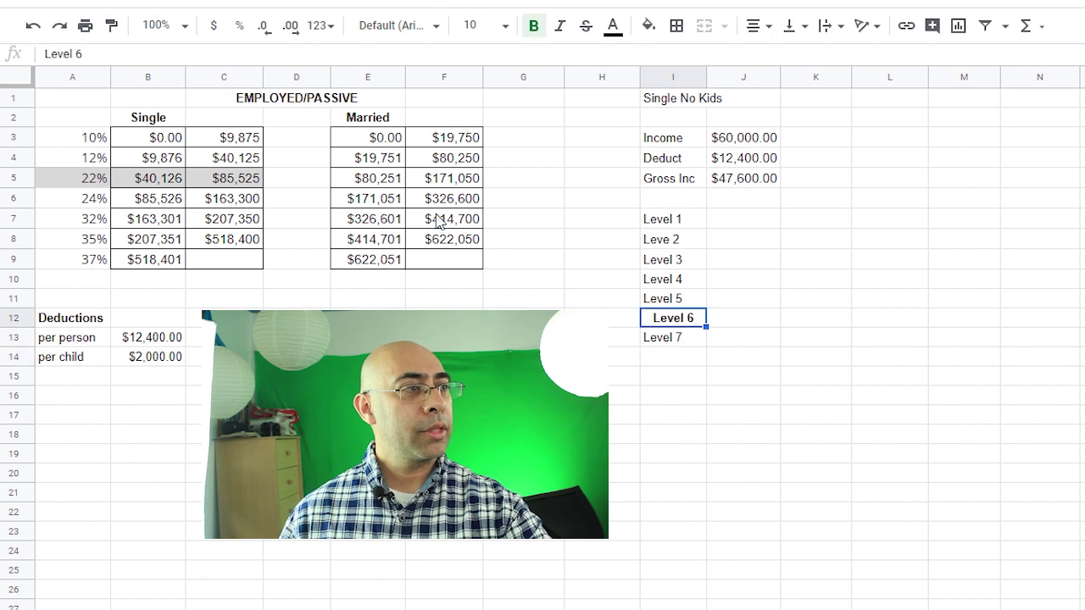
click(533, 32)
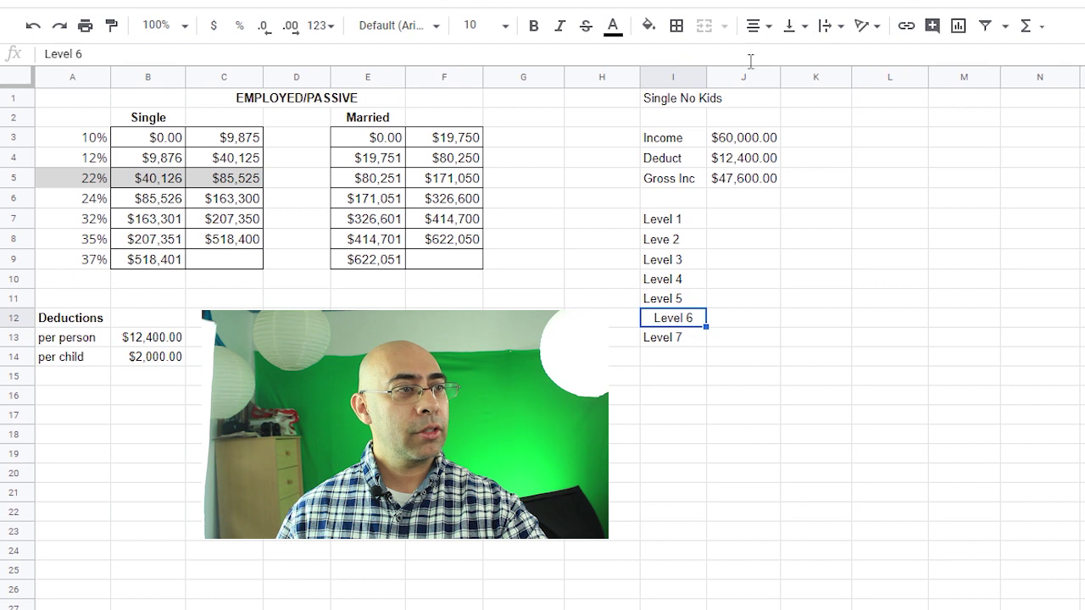
click(759, 26)
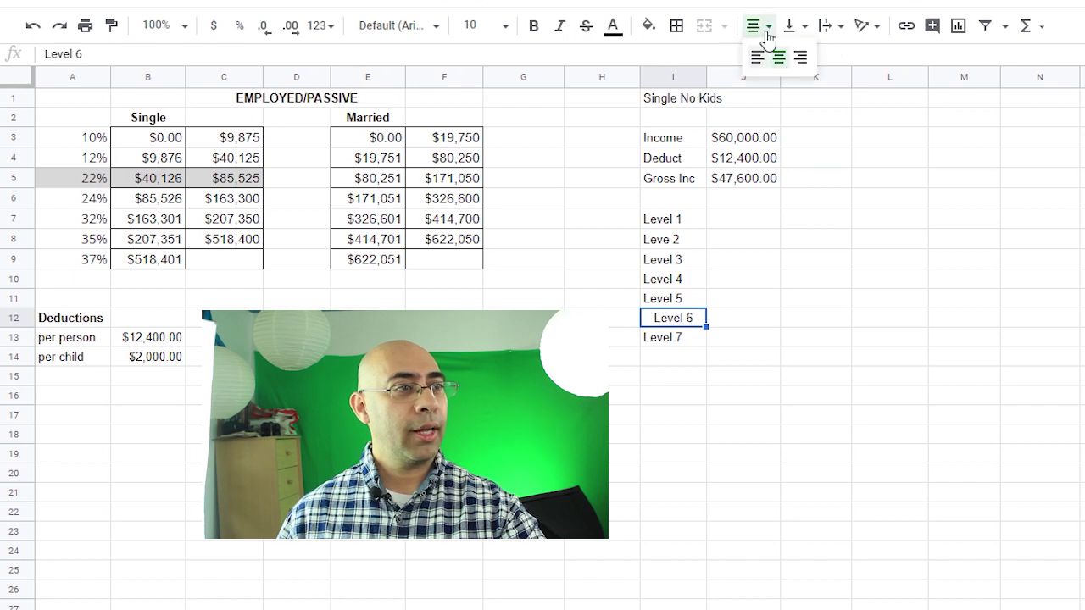
click(757, 57)
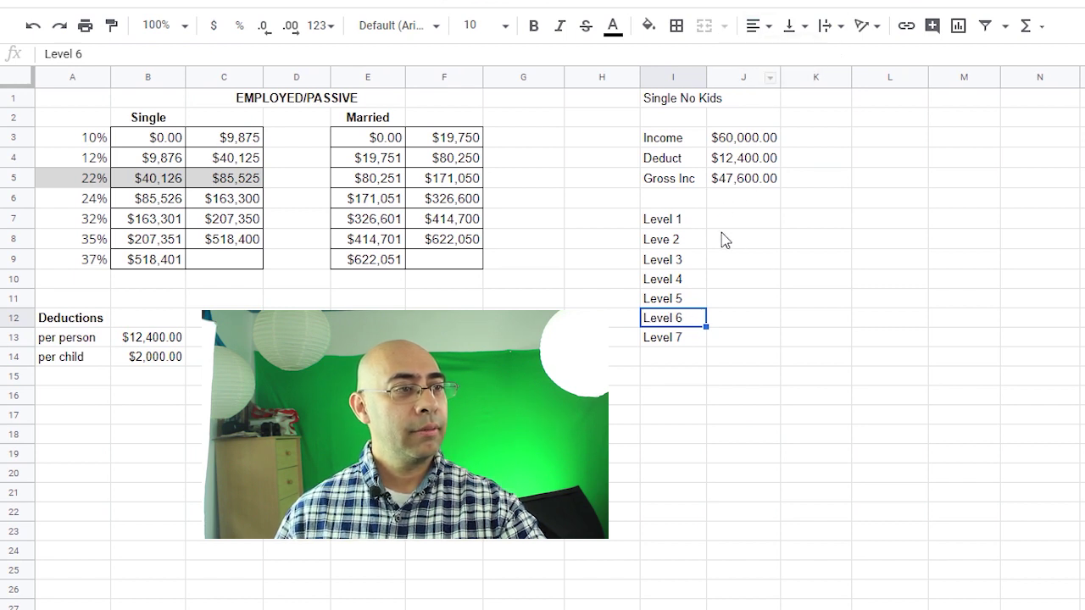
drag(760, 222, 758, 336)
click(877, 293)
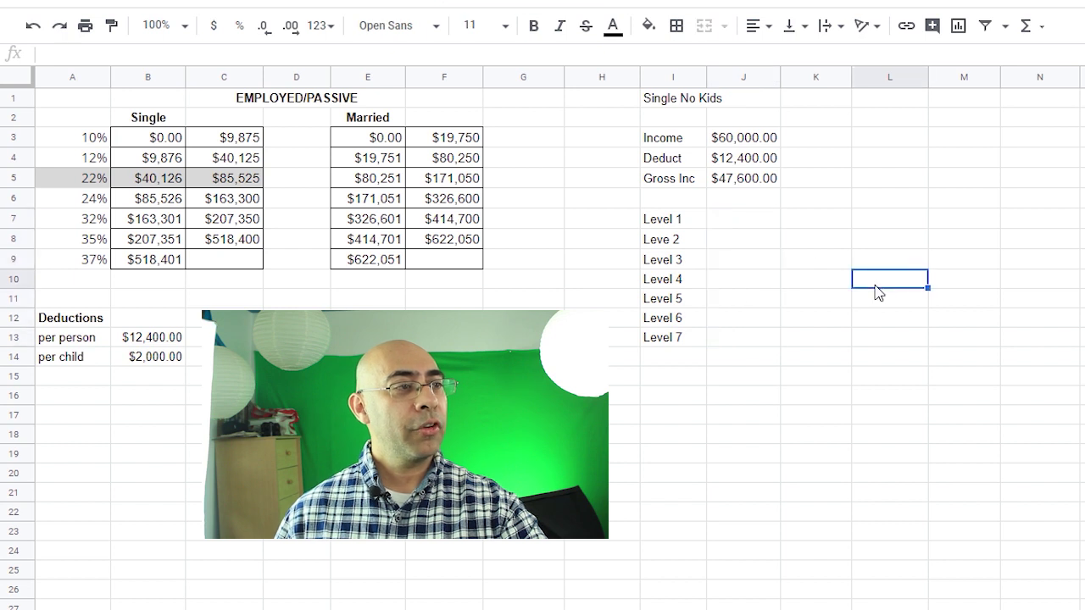
click(733, 217)
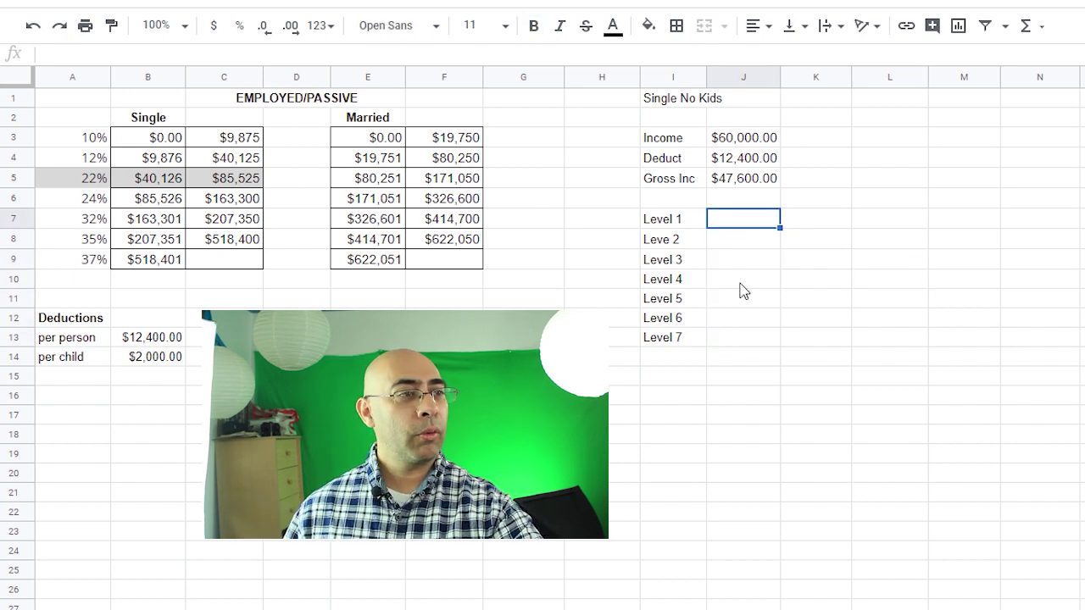
click(675, 257)
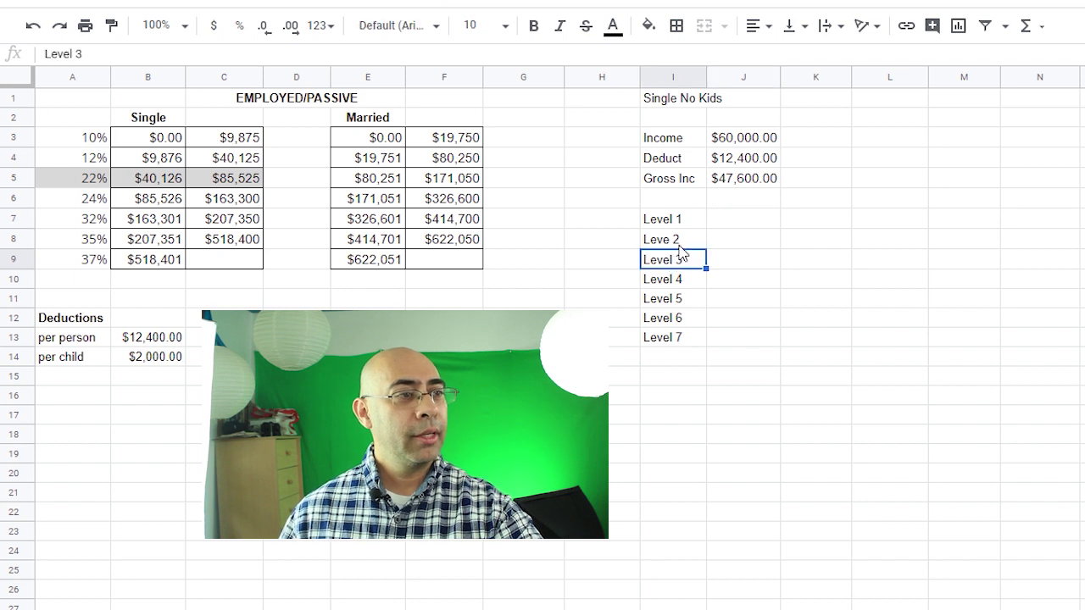
click(731, 223)
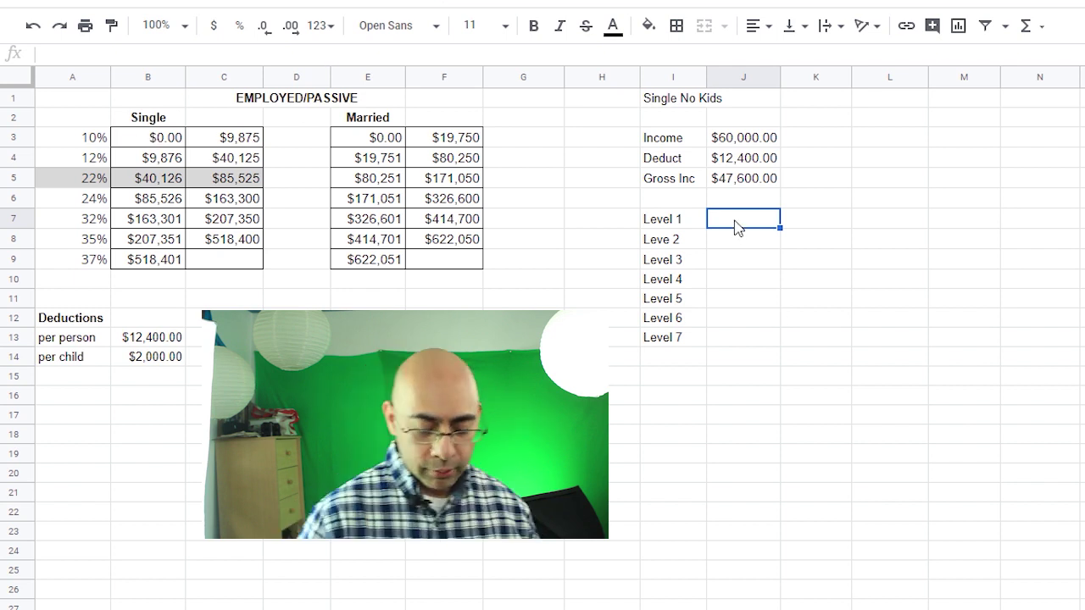
Enter =(C3-B3)*A3 in J7 to get $987.50 of 10% bracket tax
text(=)
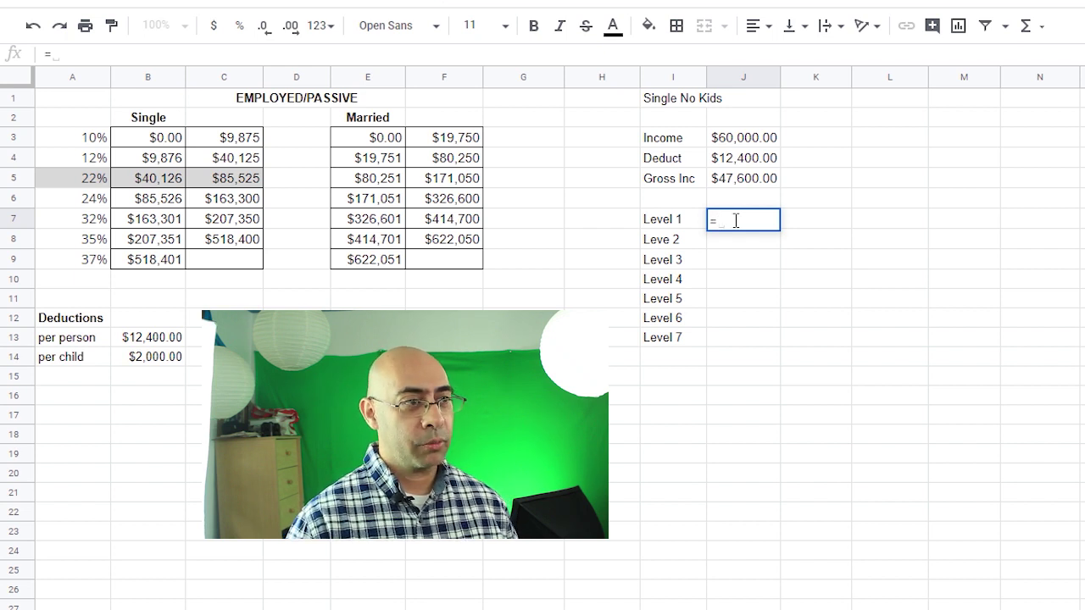
text(()
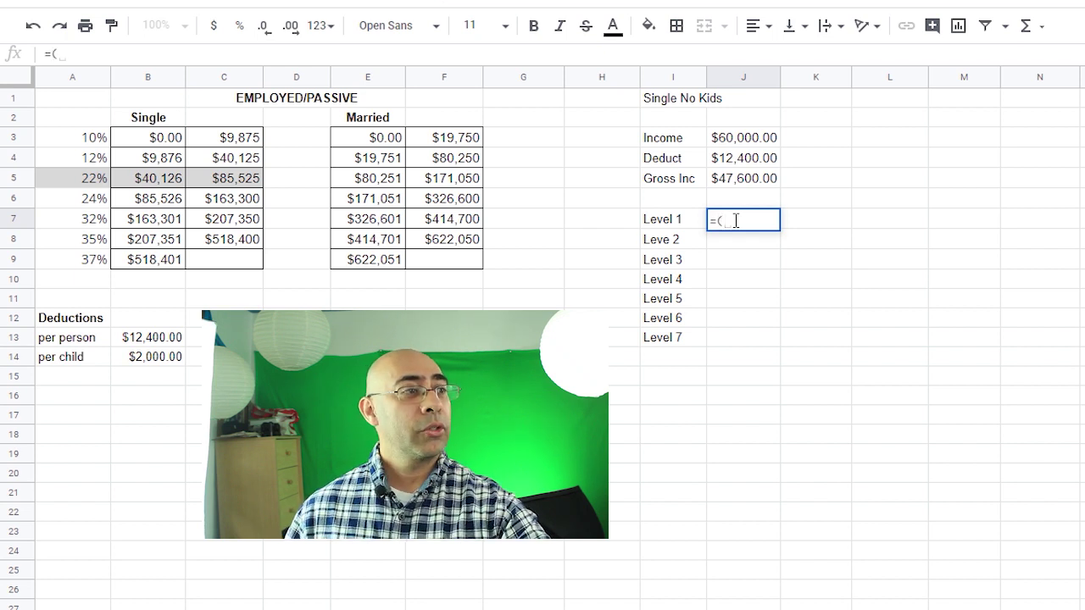
click(227, 145)
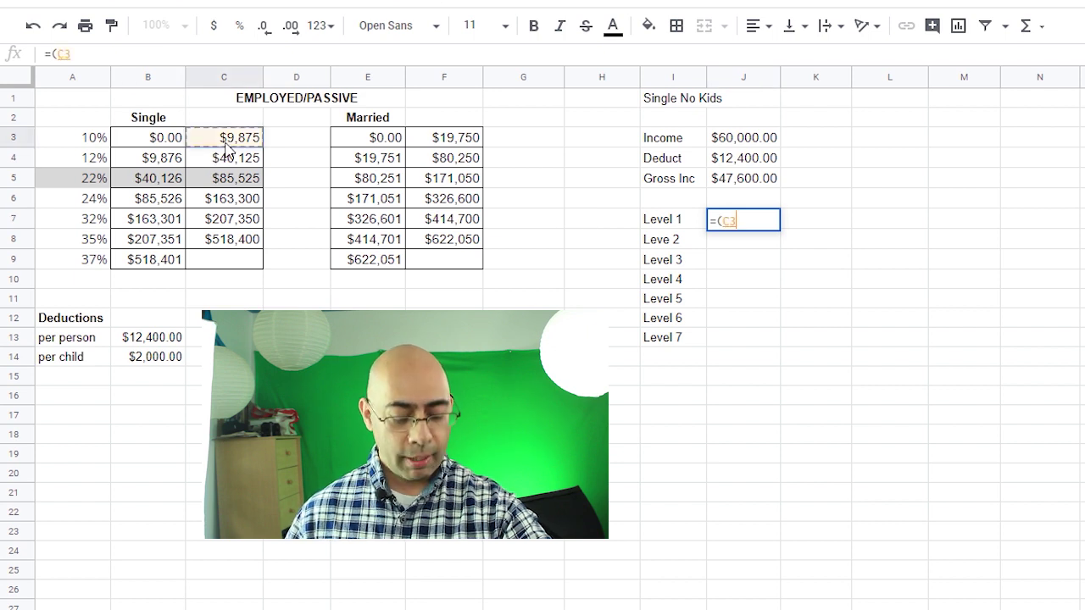
text(-)
click(142, 144)
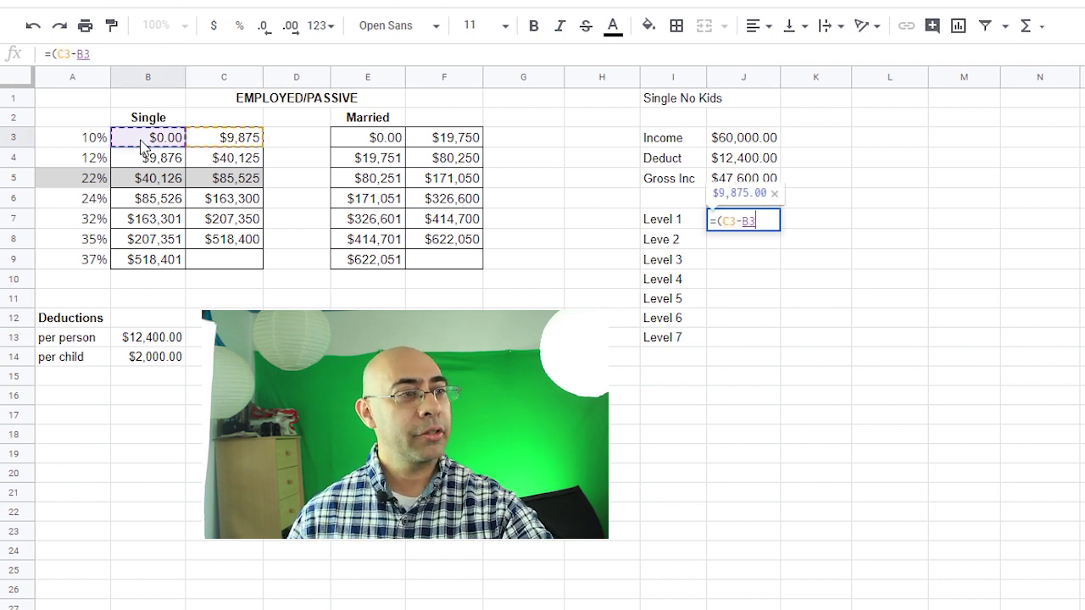
text())
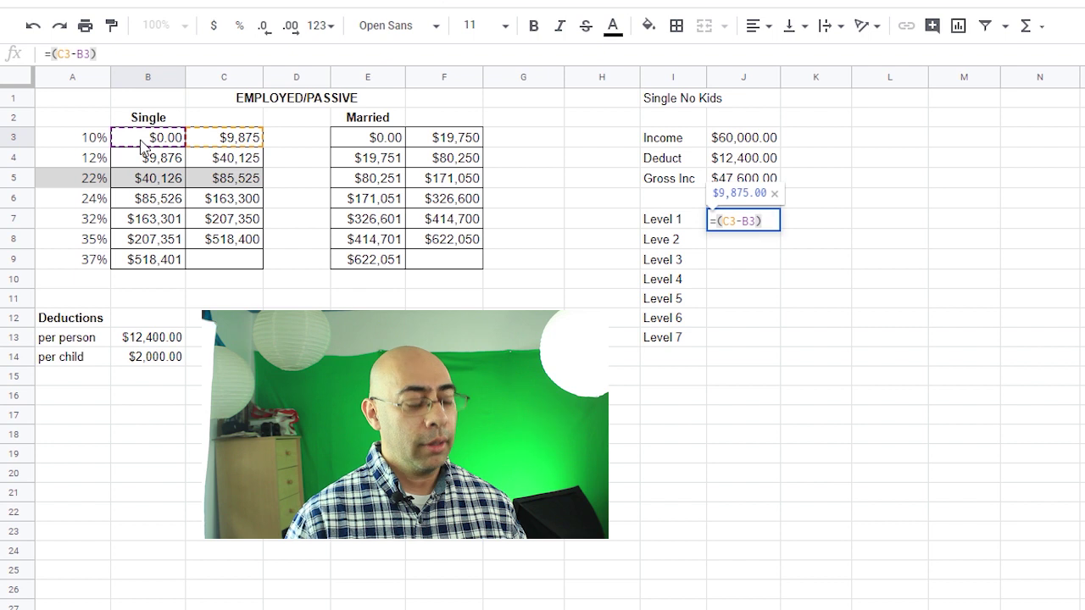
text(*)
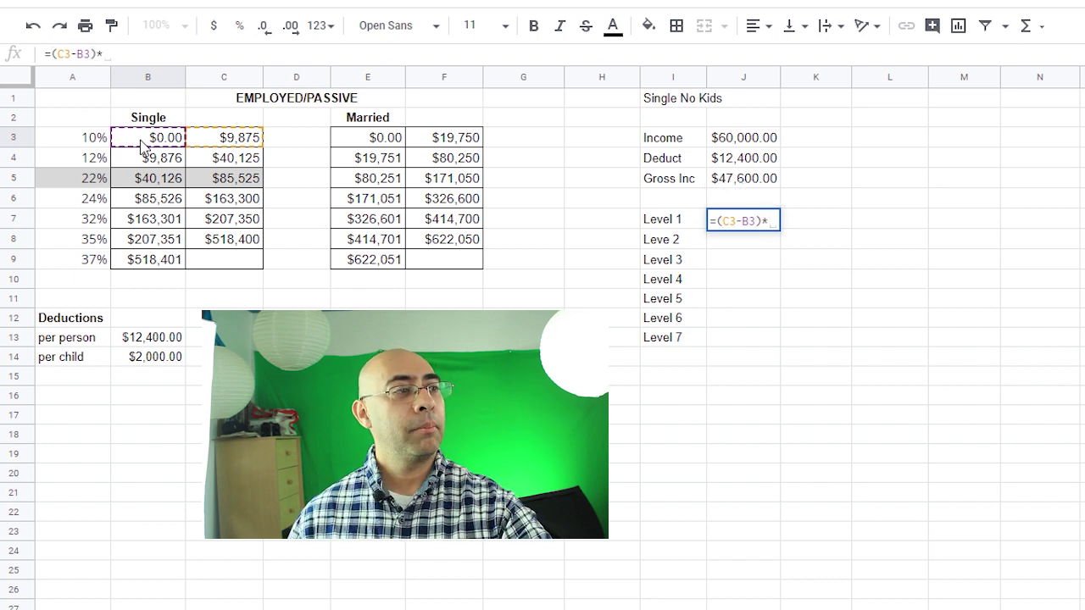
click(94, 144)
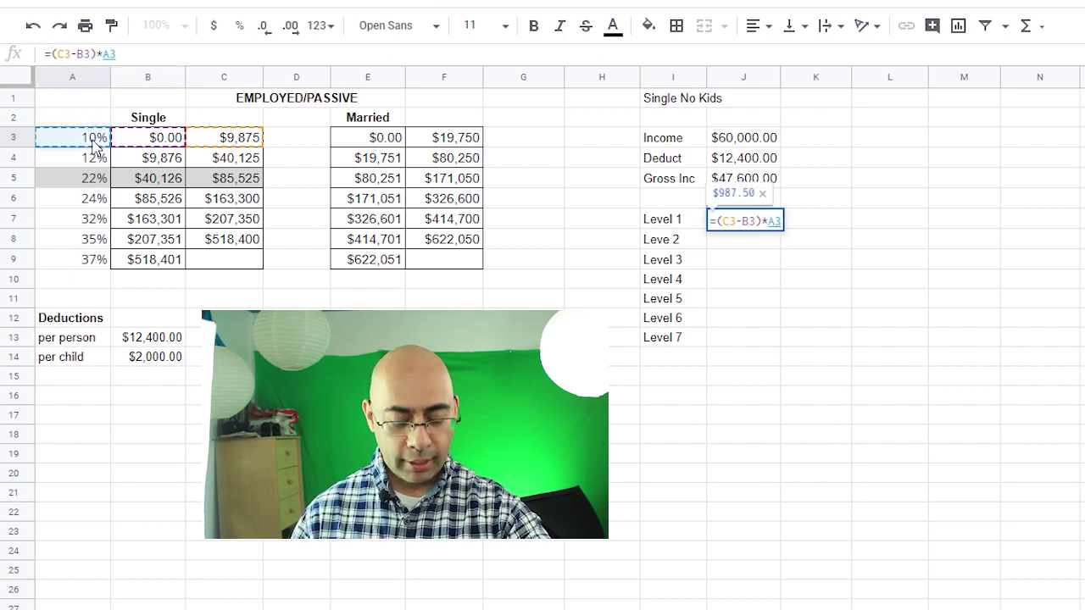
key(Return)
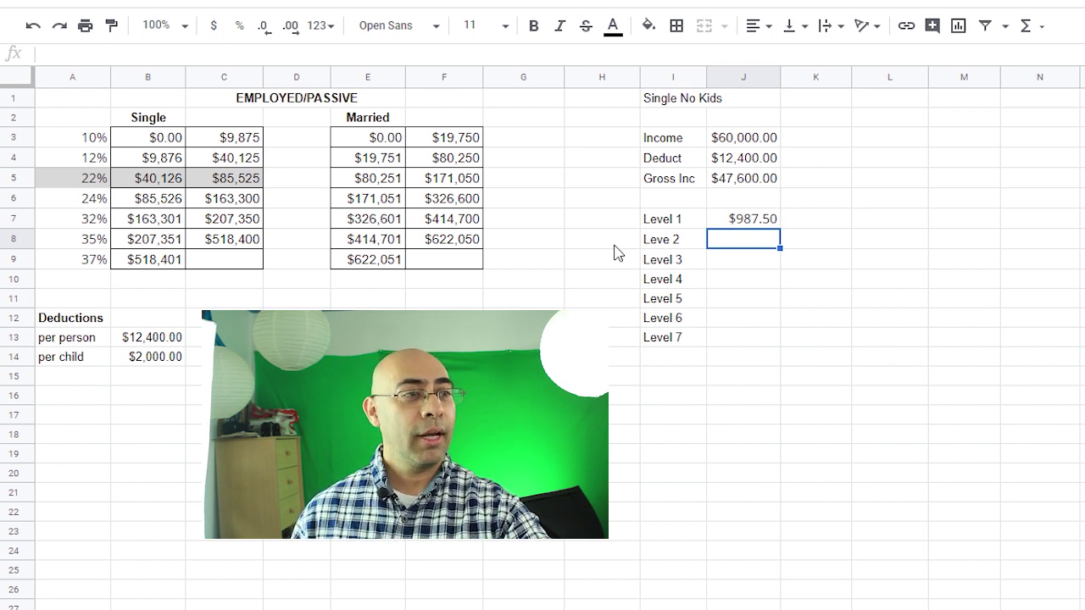
Enter =(C4-B4)*A4 in J8 for $3,629.88 of 12% bracket tax
double_click(745, 242)
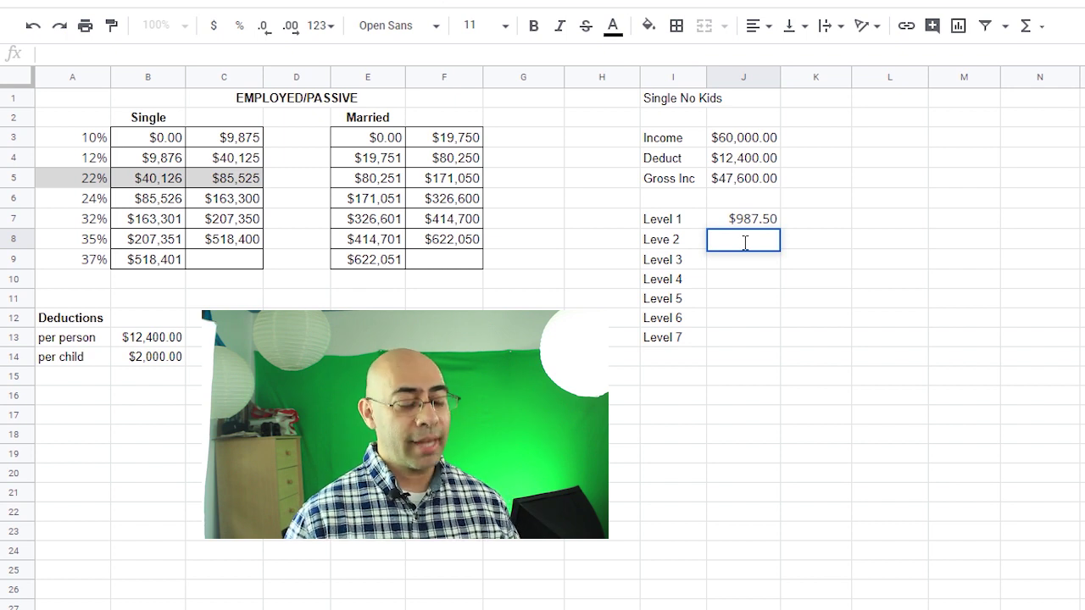
text(=()
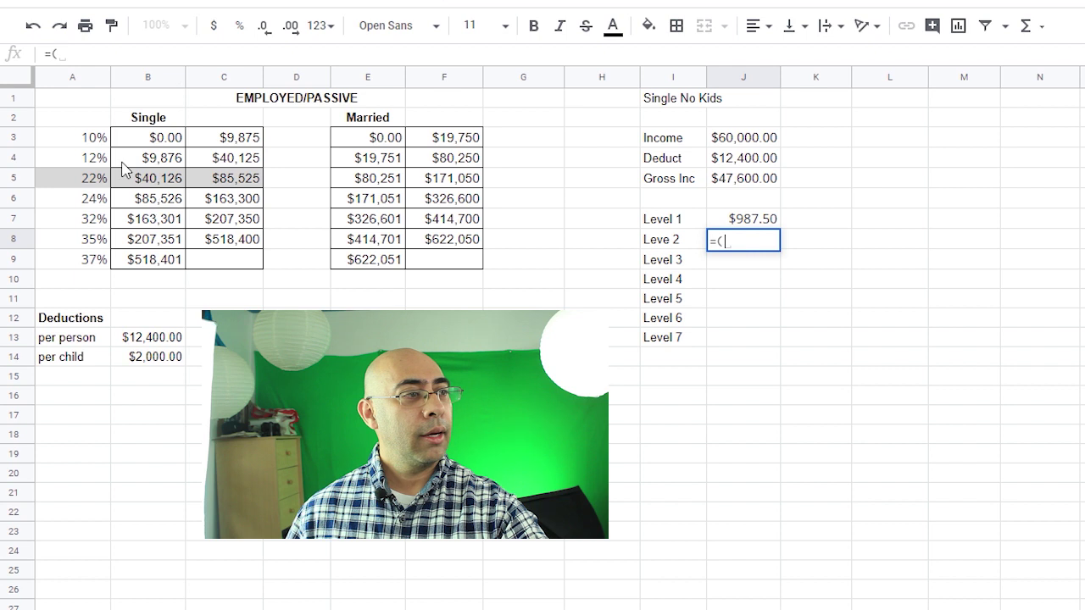
click(243, 165)
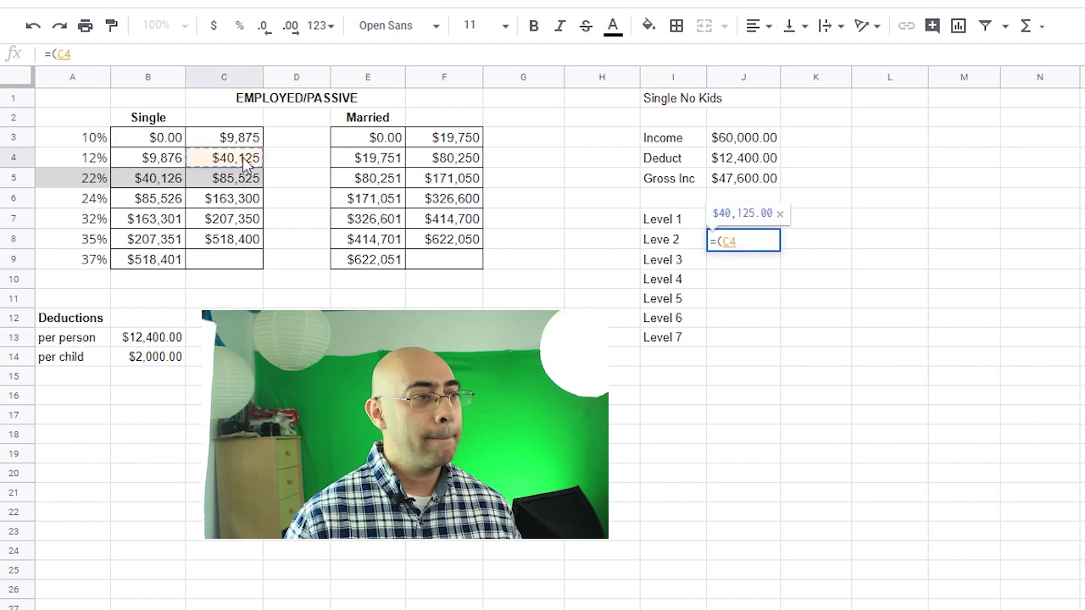
text(-)
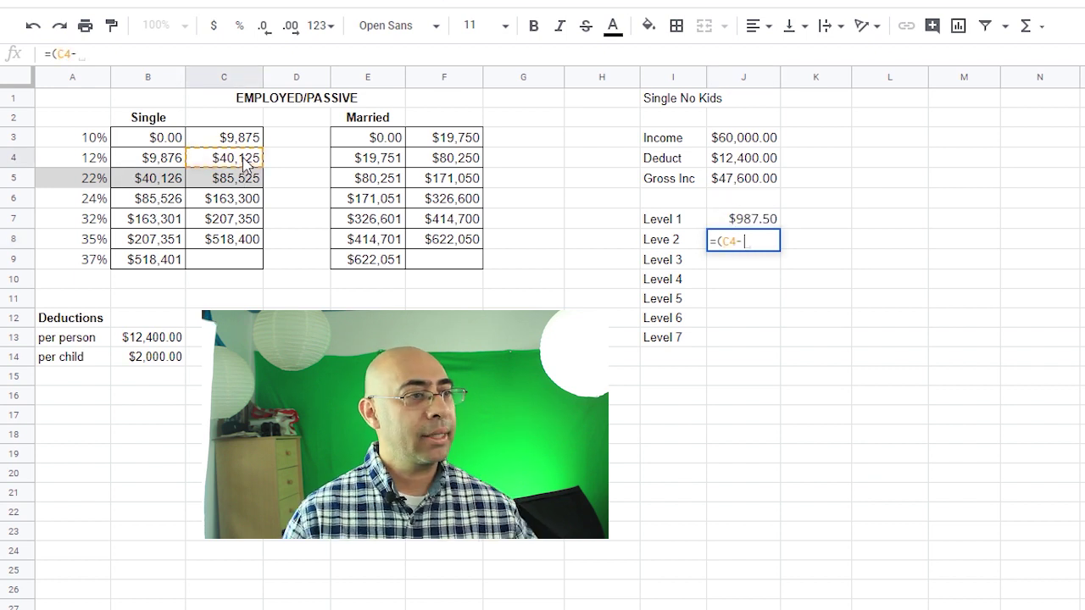
click(142, 165)
text())
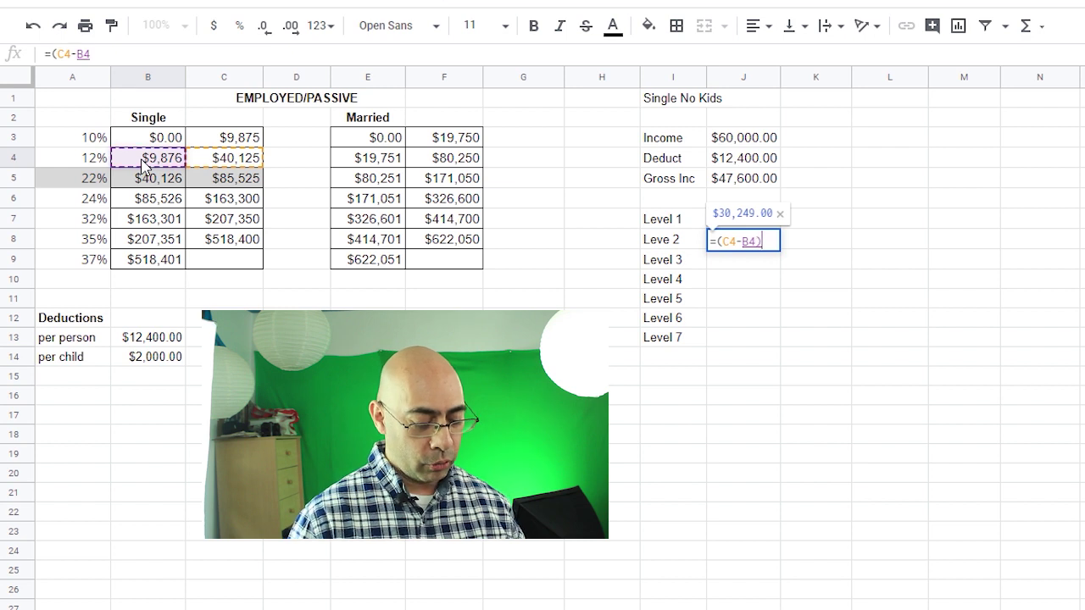
text(*)
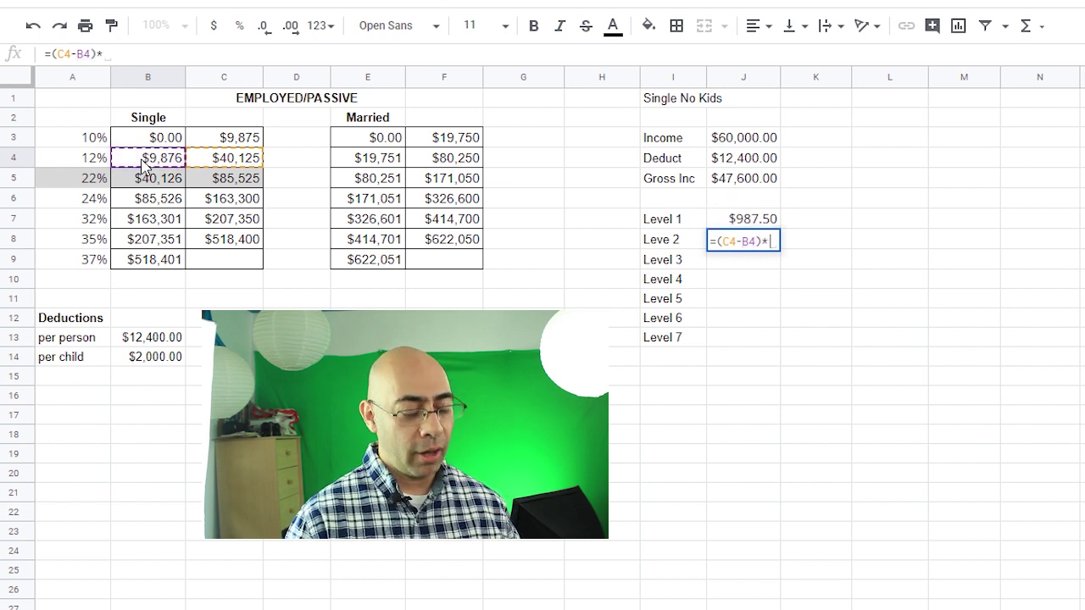
click(88, 165)
key(Return)
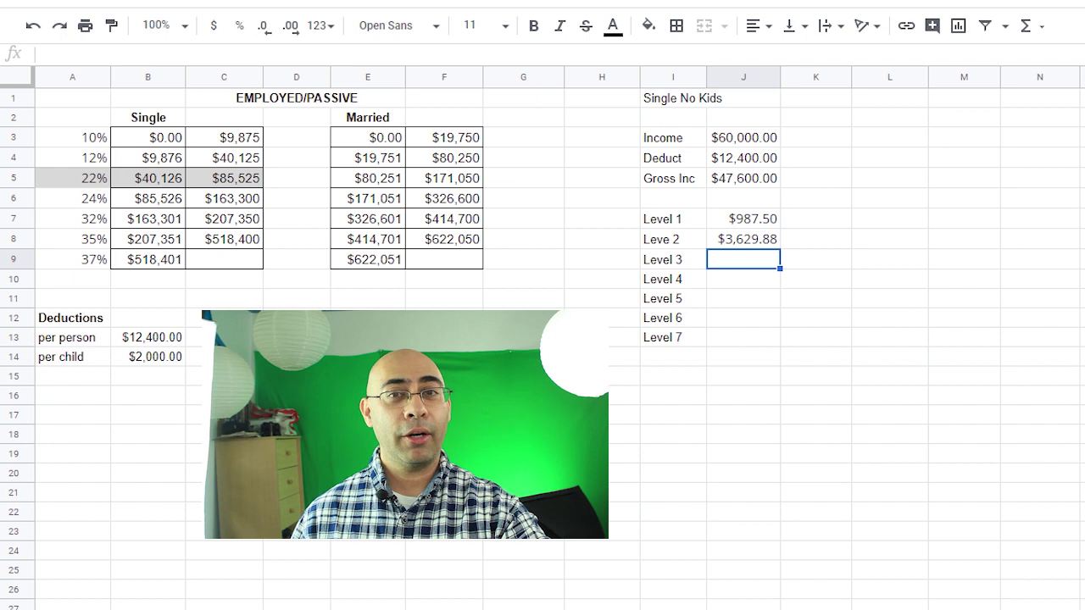
click(732, 270)
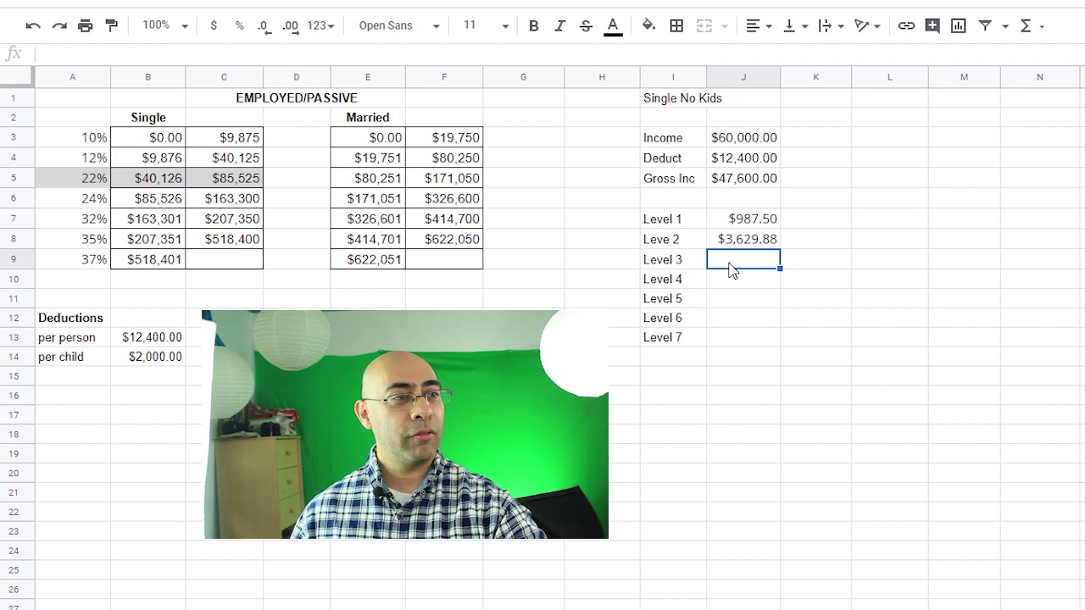
Enter =(J5-B5)*A5 in J9 for $1,644.28 of 22% bracket tax
click(728, 183)
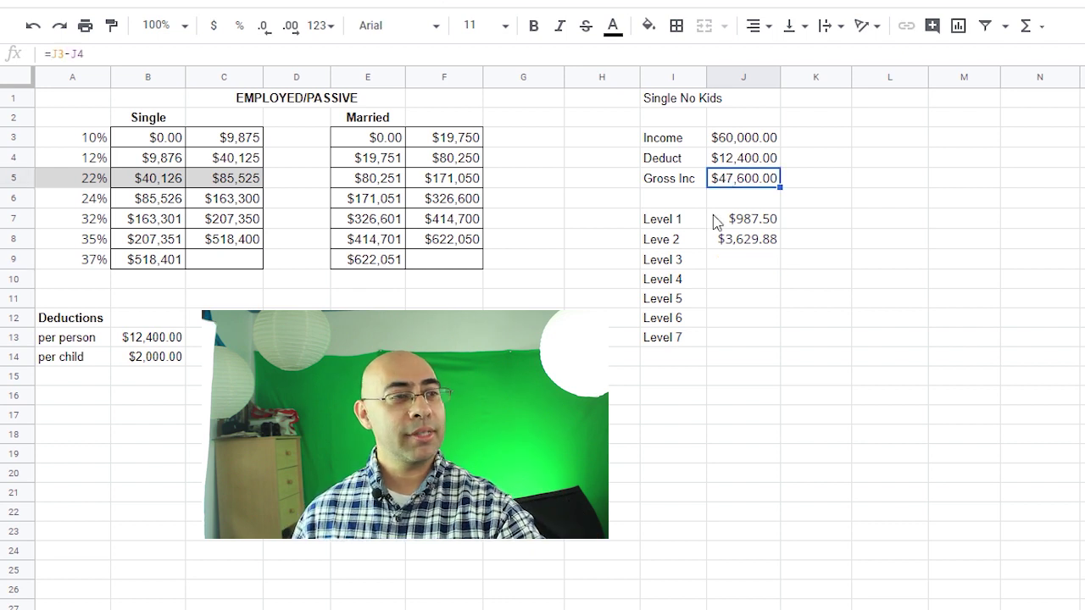
click(732, 264)
text(=()
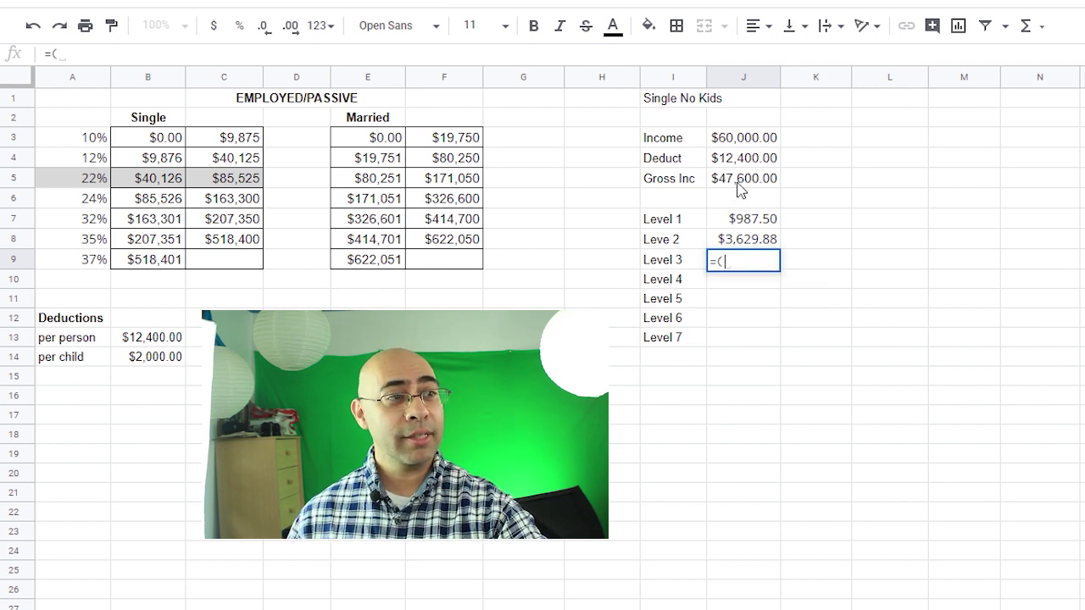
click(740, 190)
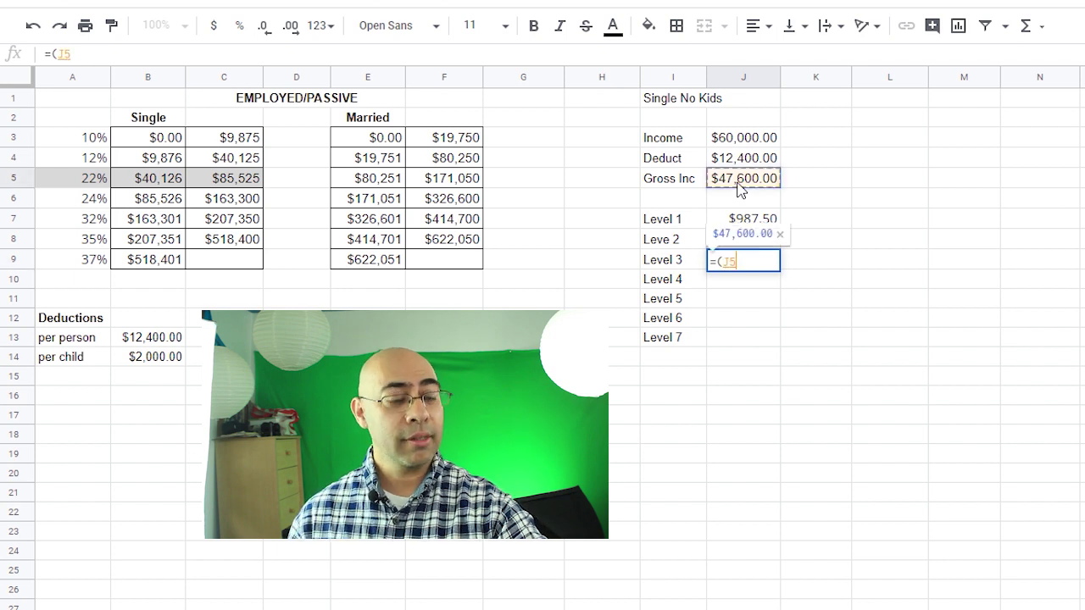
text(-)
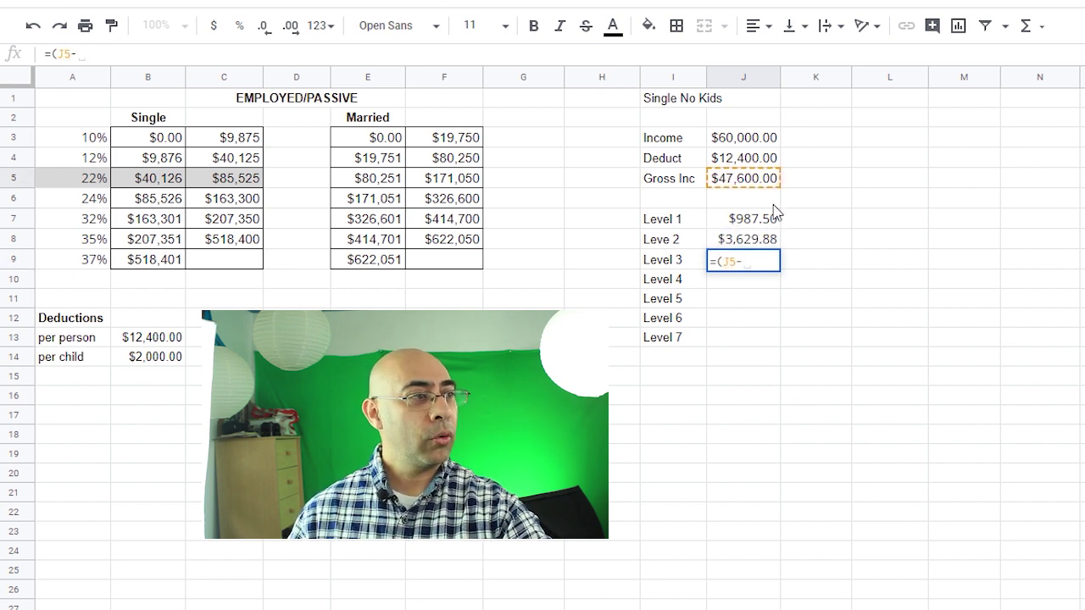
click(167, 184)
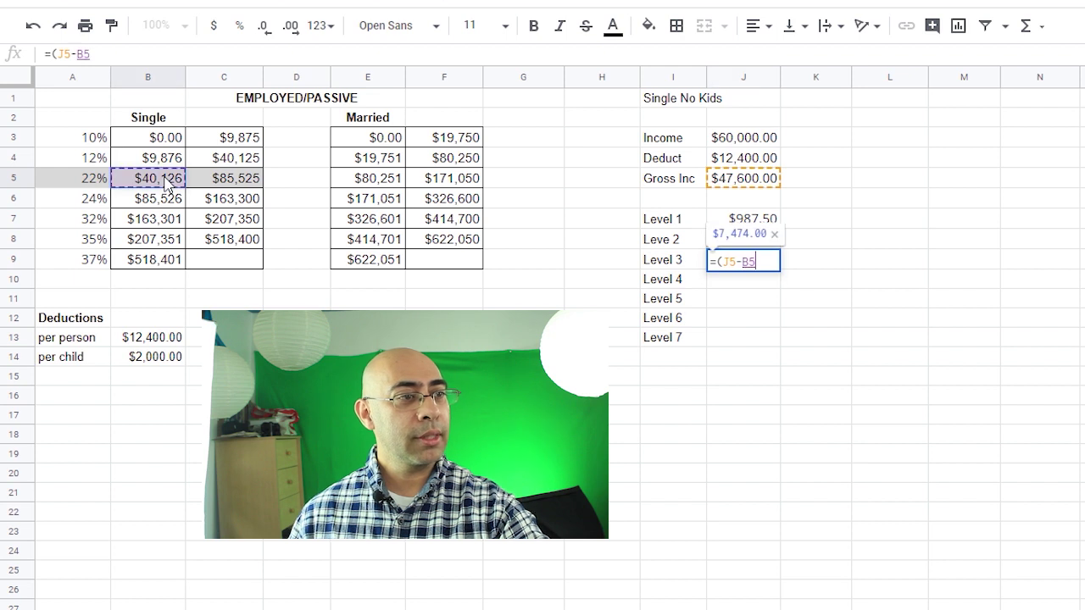
text())
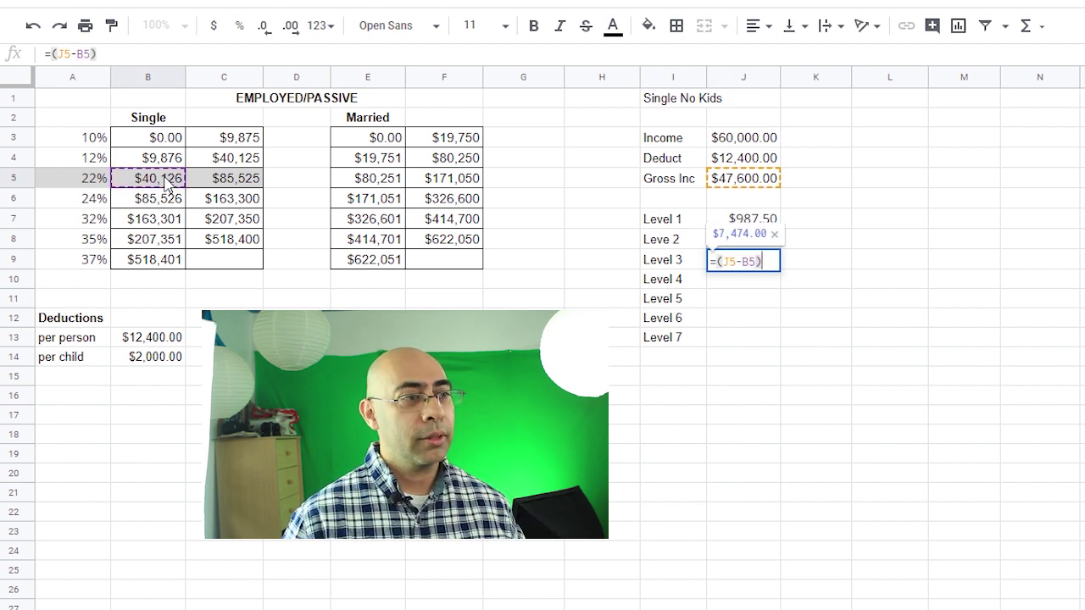
text(*)
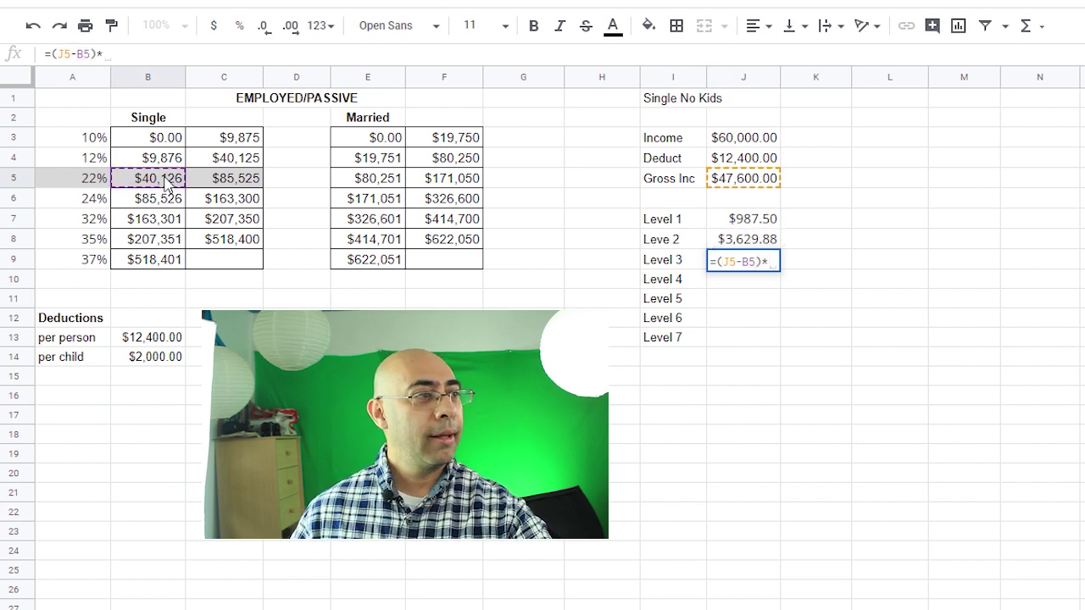
click(92, 188)
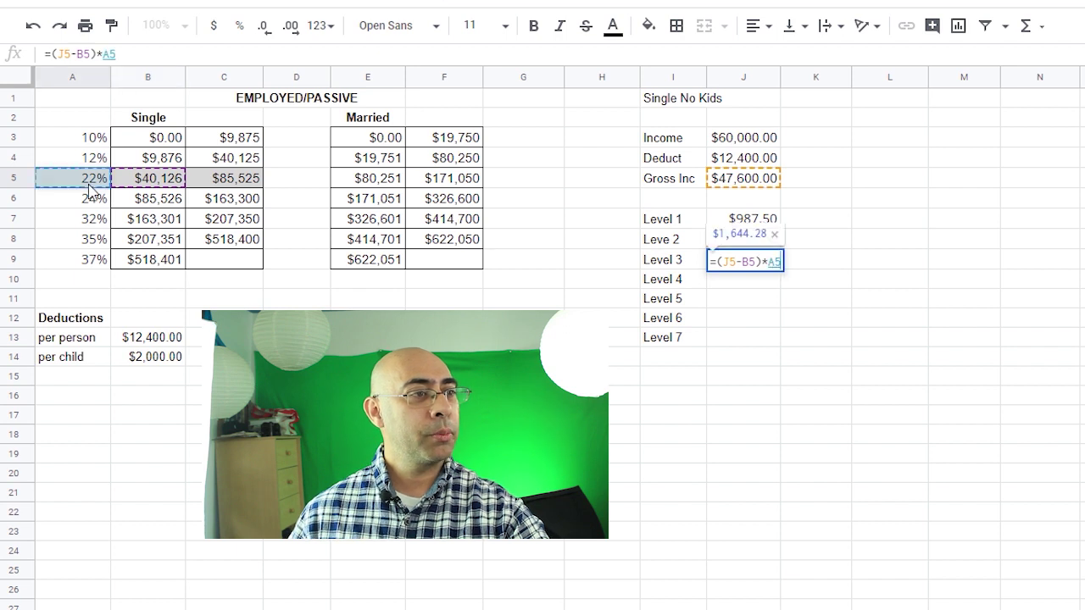
key(Return)
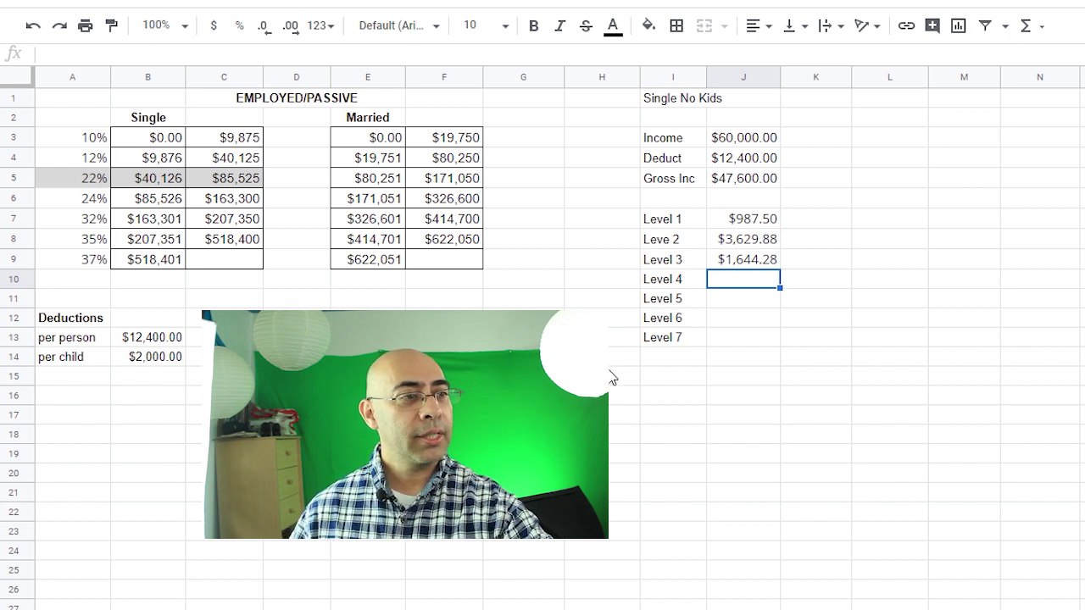
click(648, 379)
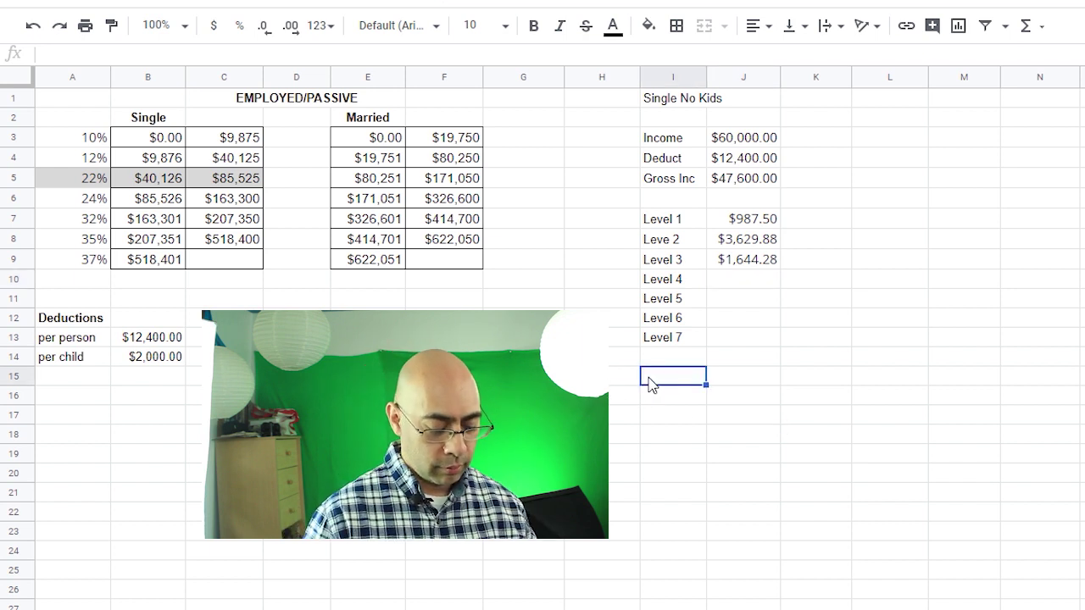
Add a Total Tax row with =sum(J7:J13) giving $6,261.66, then begin the 'Married no' heading
text(Total )
text(Tac)
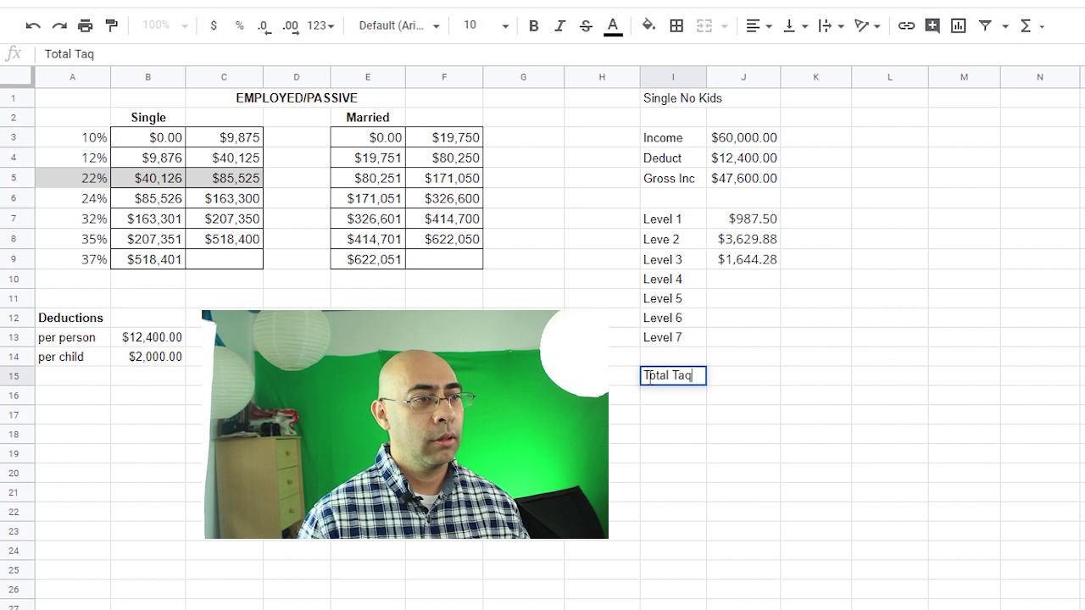
key(BackSpace)
text(x)
key(Tab)
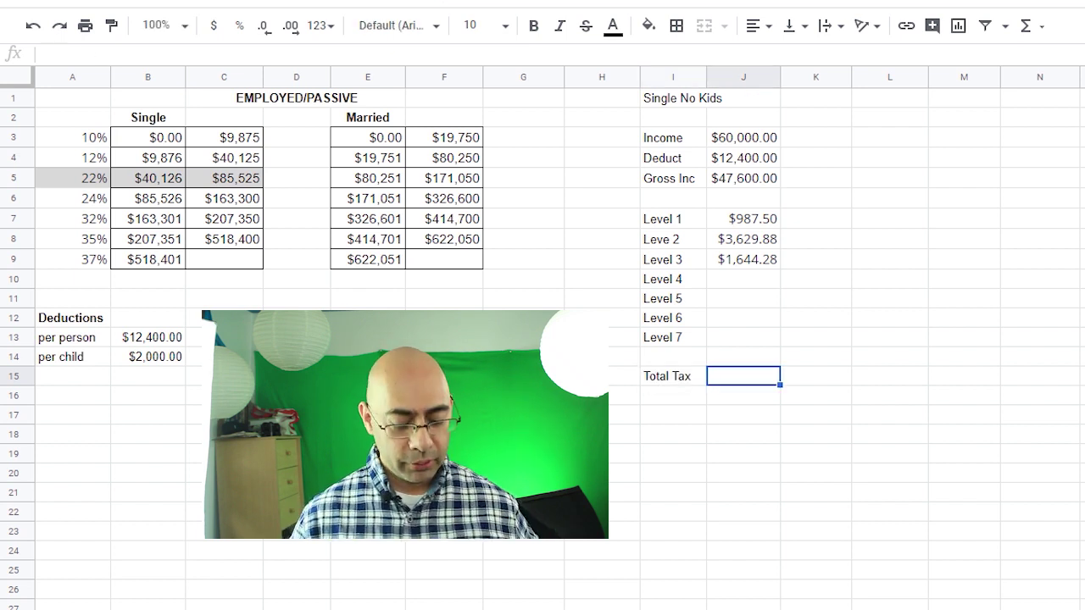
text(=sum)
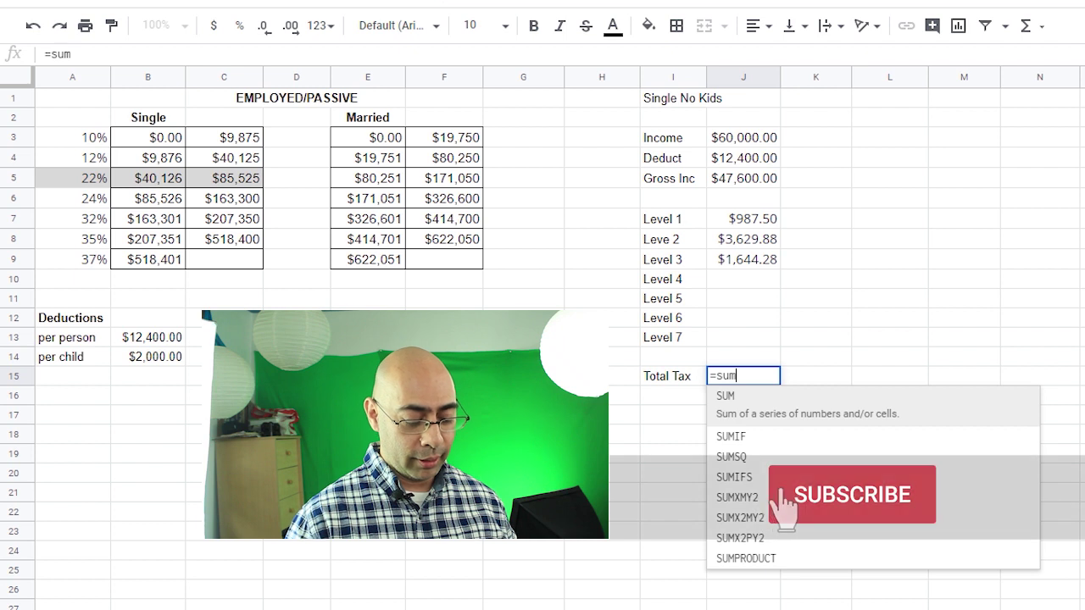
text(()
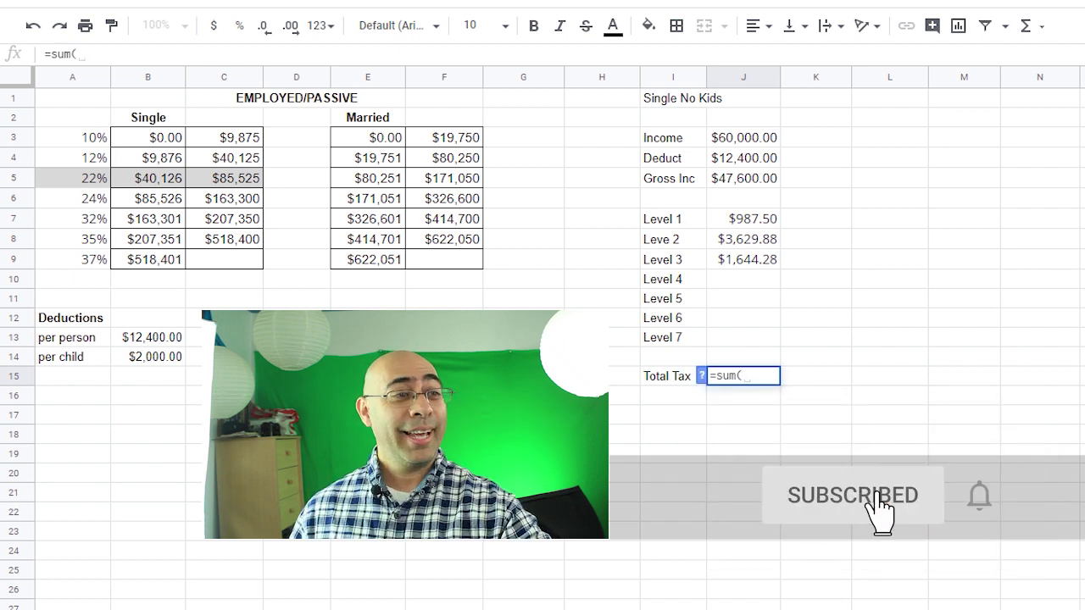
drag(728, 216, 754, 339)
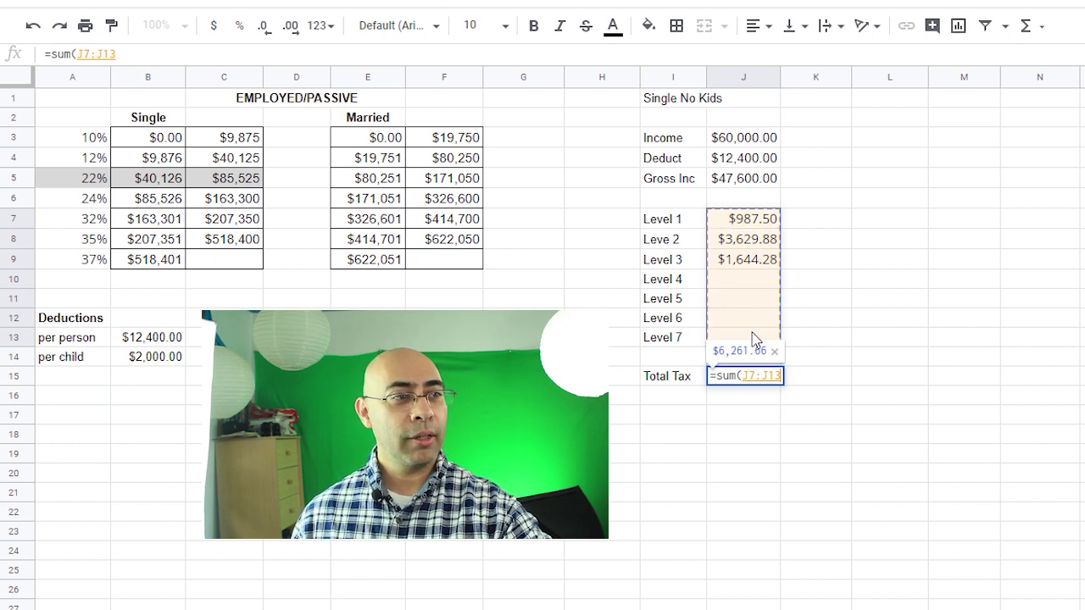
text())
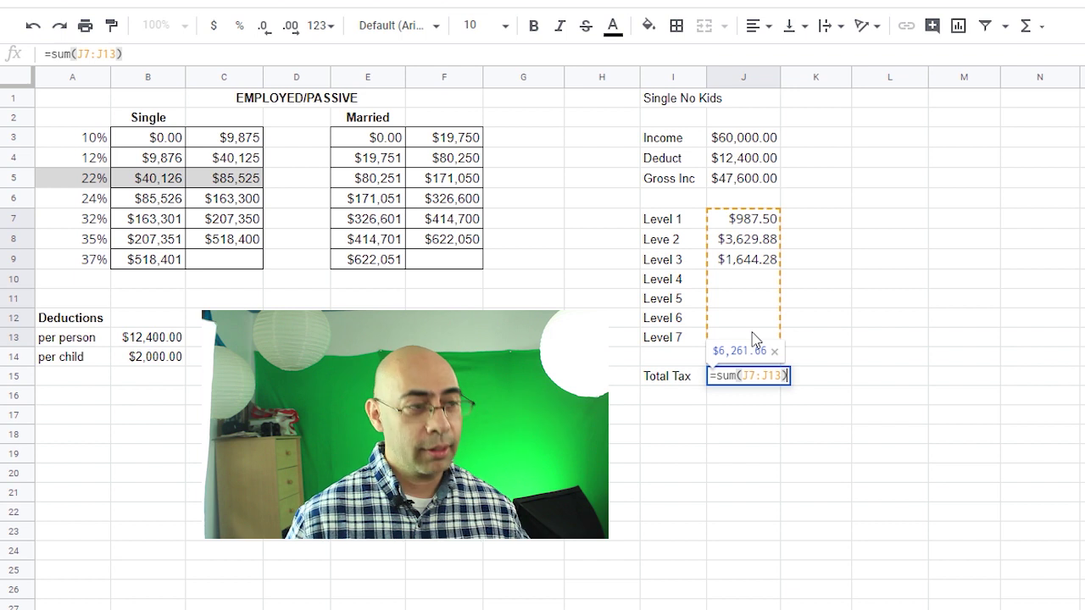
key(Return)
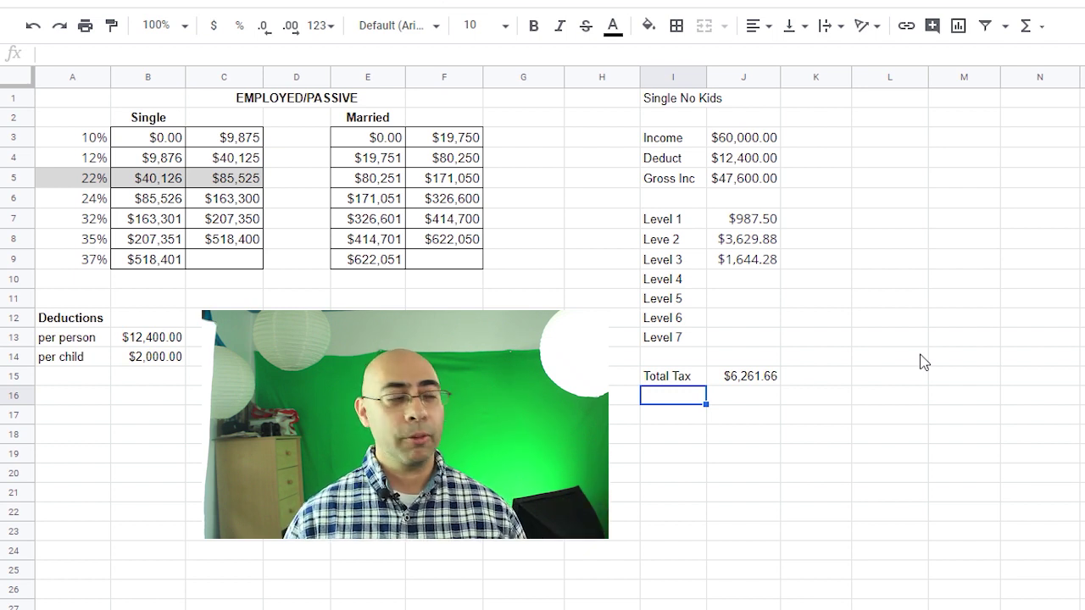
click(886, 99)
text(Marr)
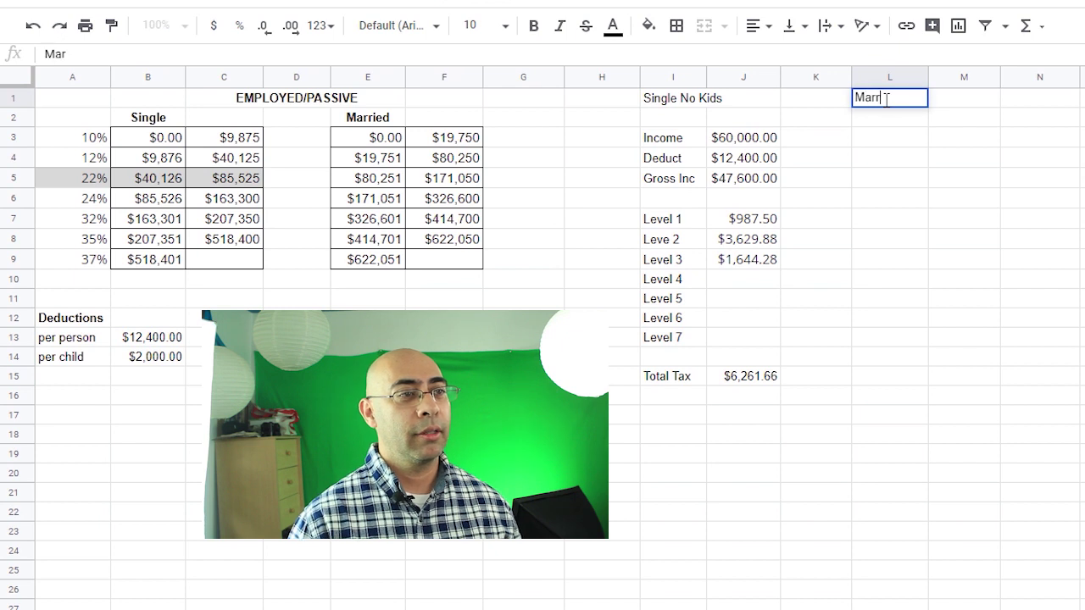
text(ied no)
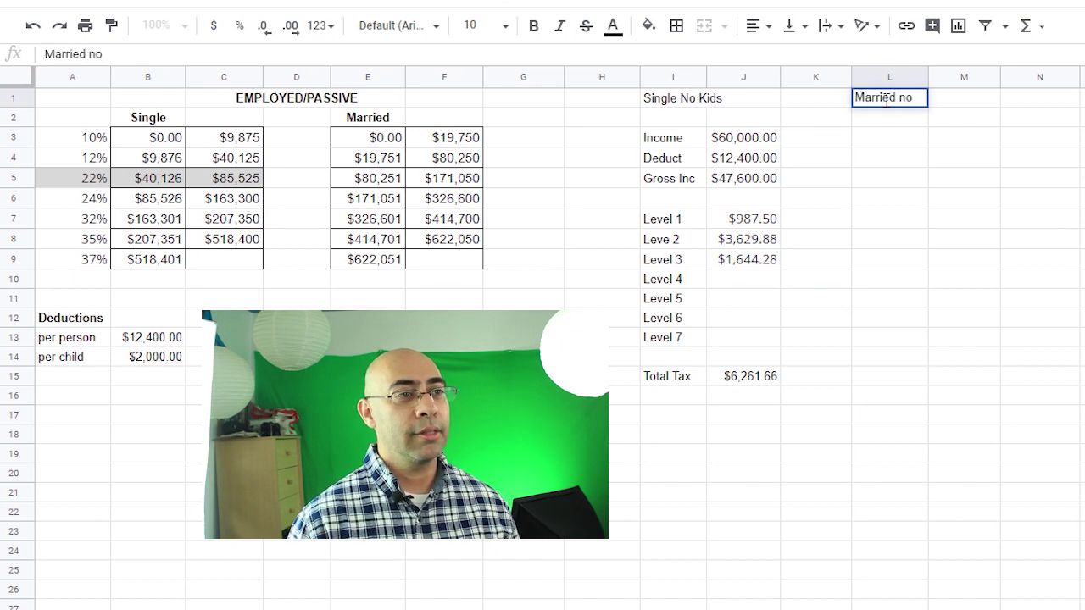
Head column L 'Married No Kids' and enter an income of 60000 in L3
key(BackSpace)
key(BackSpace)
text(NoK)
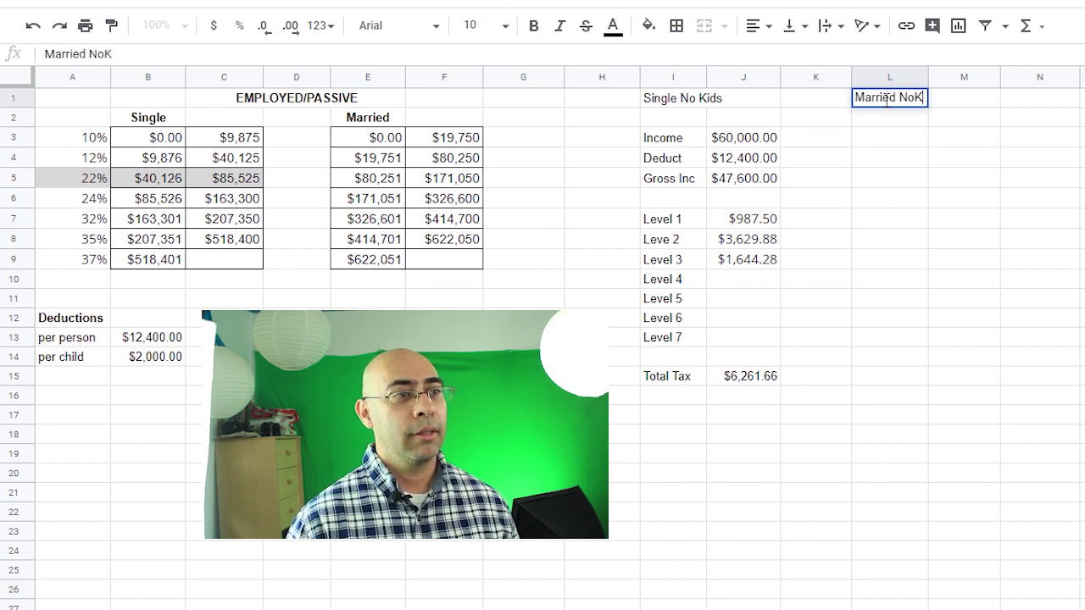
key(BackSpace)
text(Kids)
key(Return)
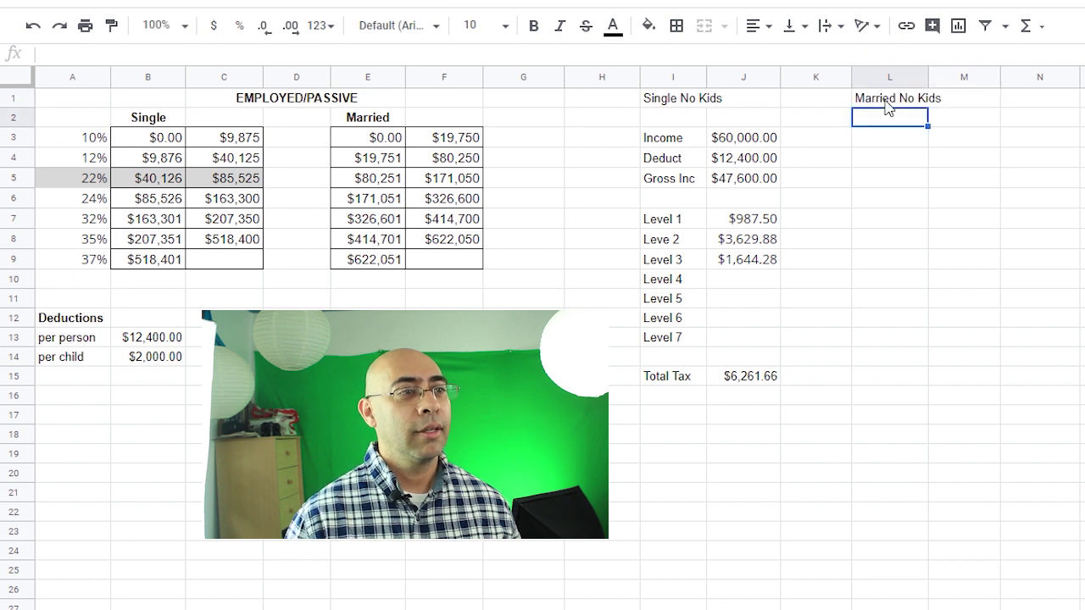
key(Return)
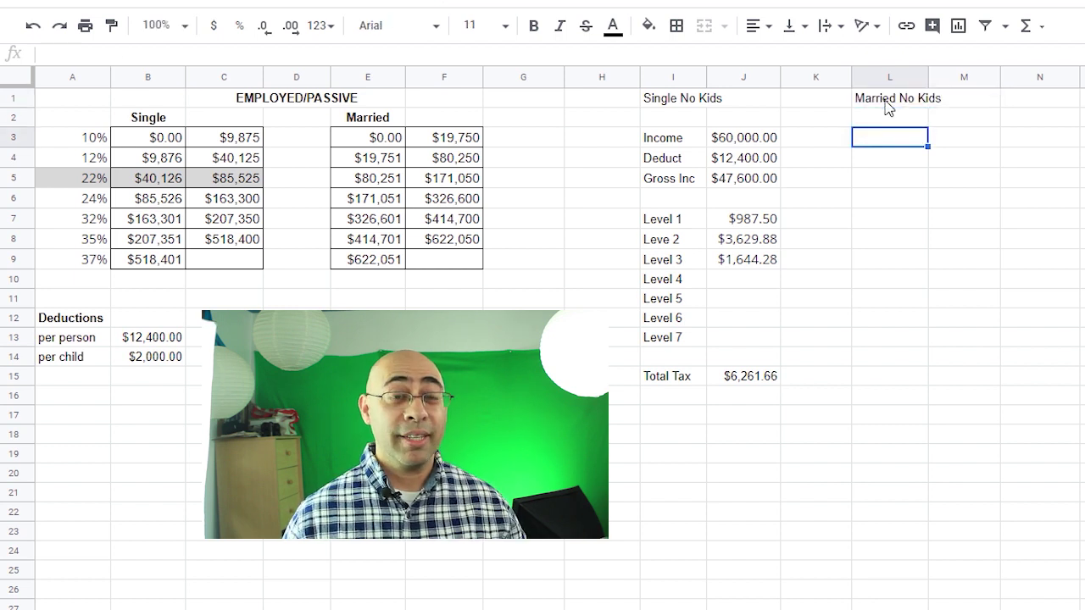
text(60000)
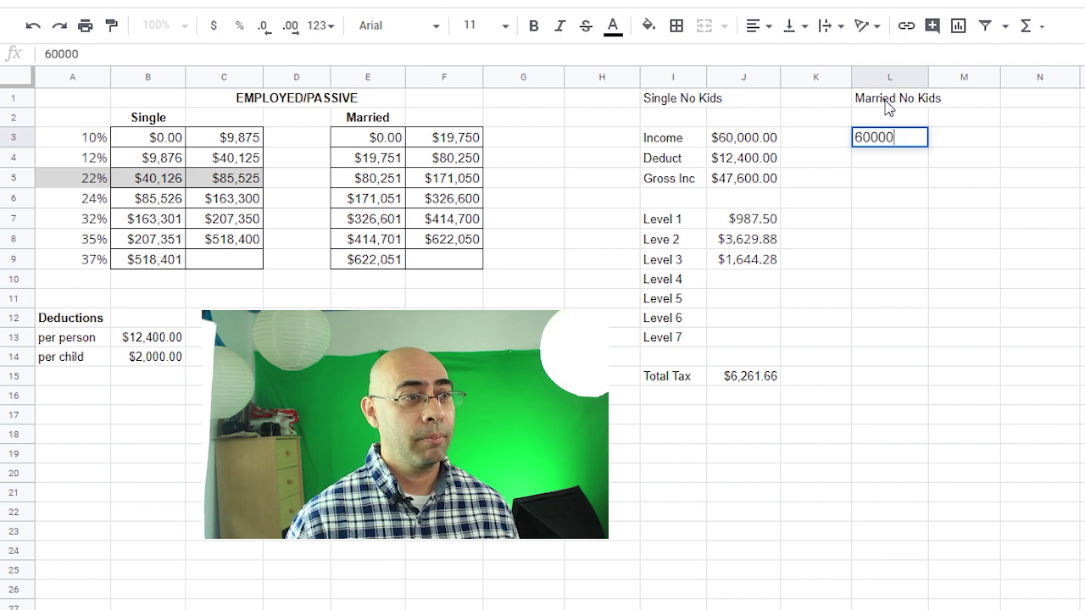
key(Return)
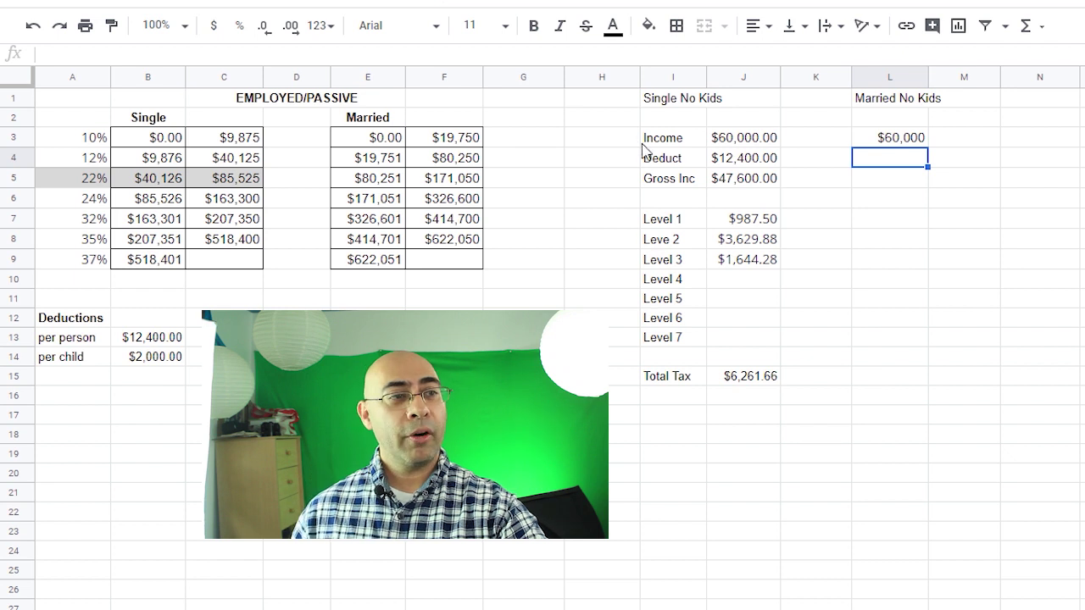
Set the married deduction in L4 to =B13*2, giving $24,800
text(=)
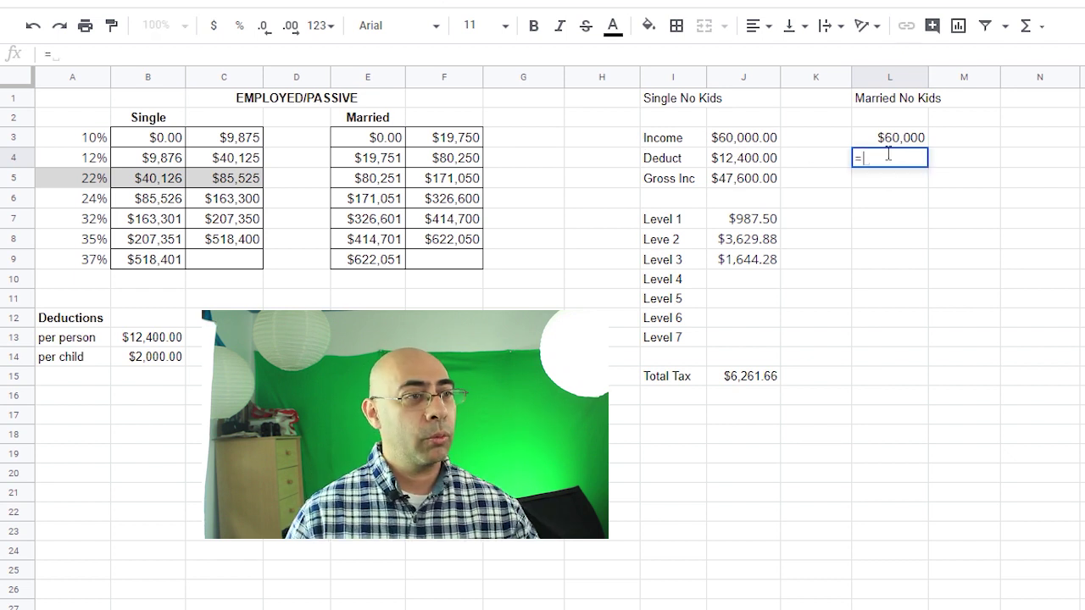
click(150, 340)
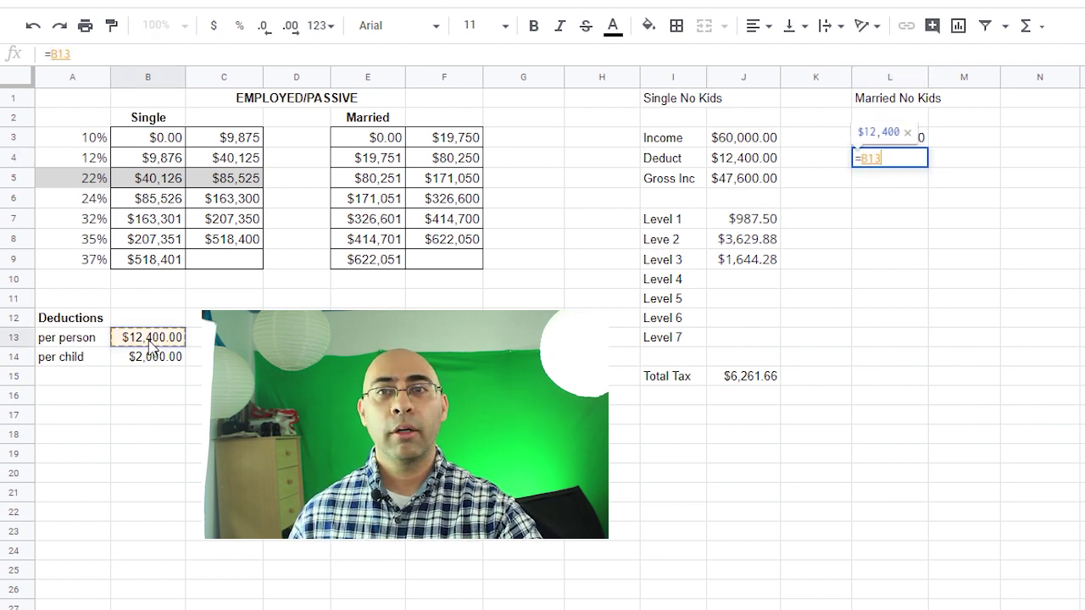
text(*2)
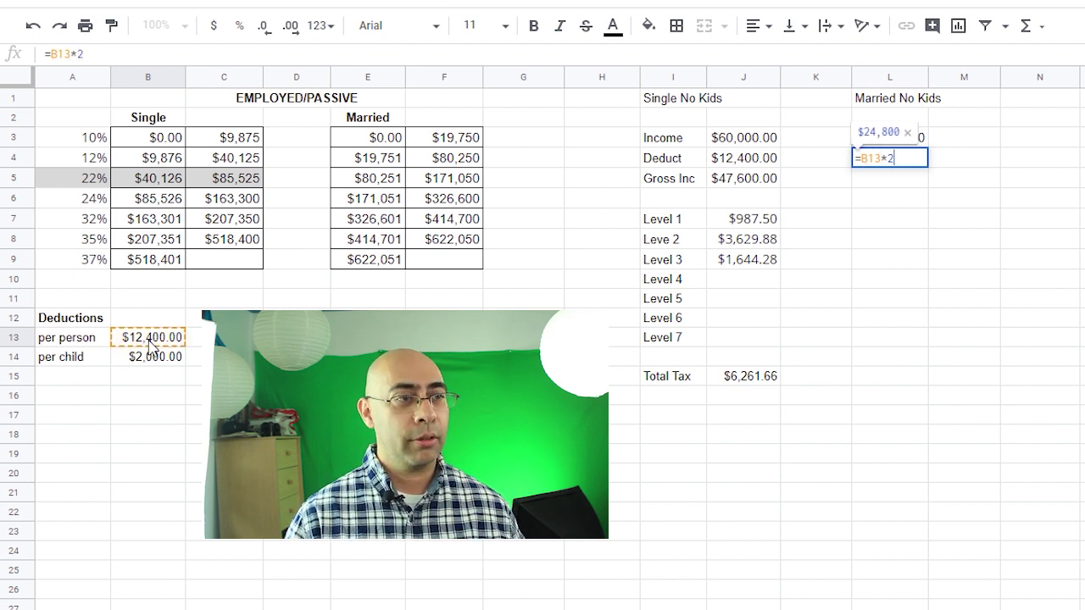
key(Return)
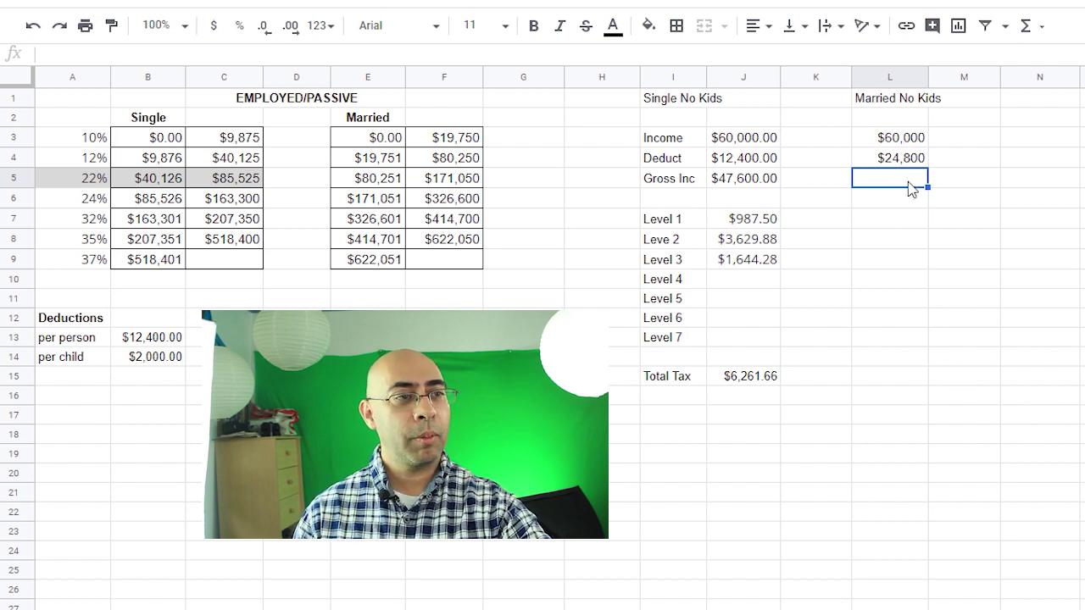
Compute married gross income in L5 as =L3-L4, giving $35,200
text(=)
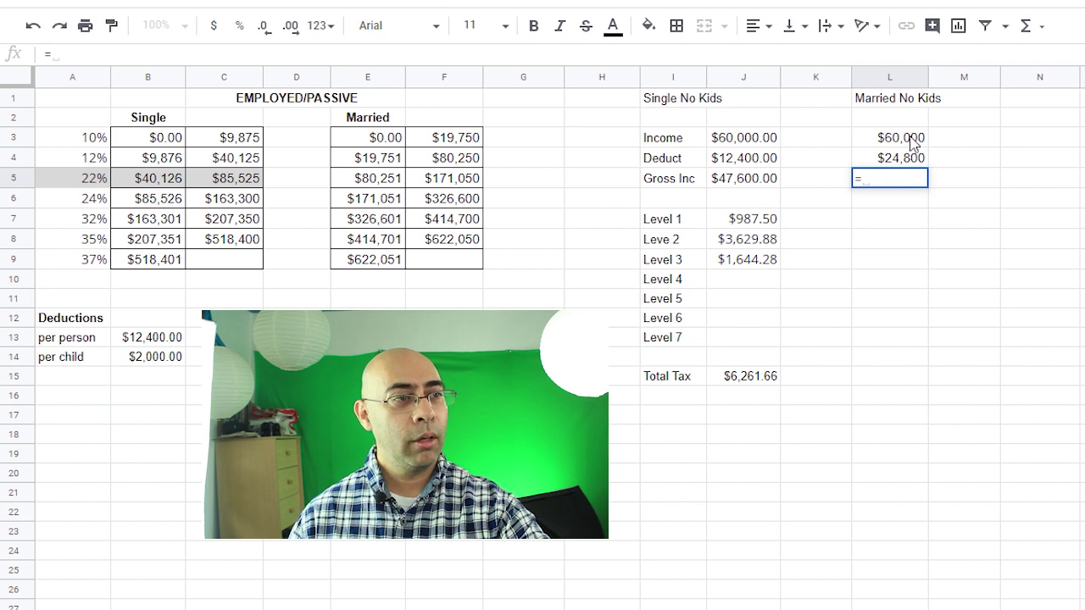
click(913, 144)
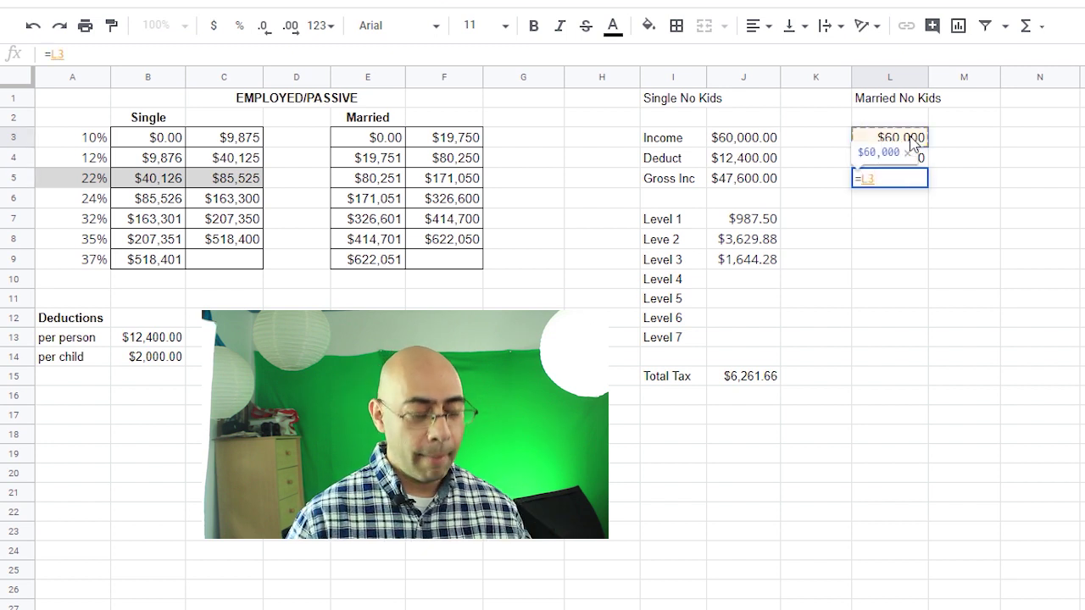
text(-)
click(919, 163)
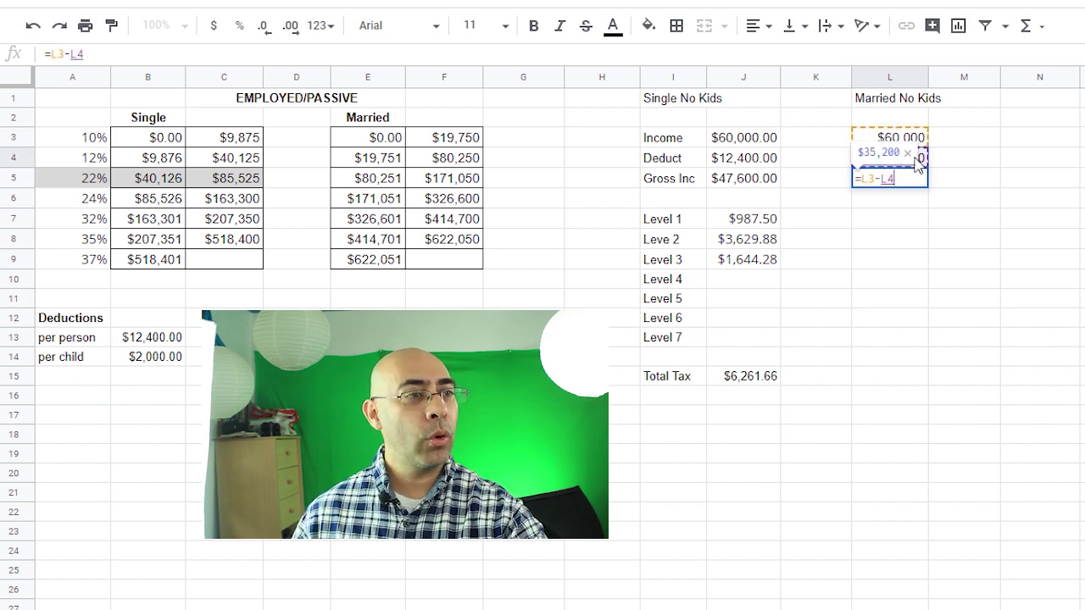
key(Return)
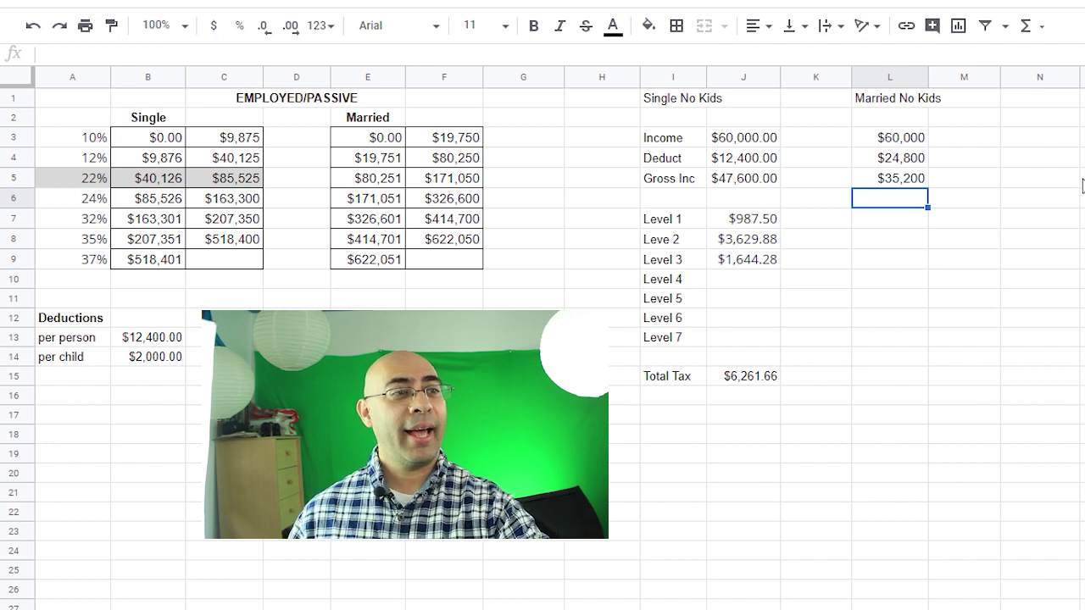
click(900, 183)
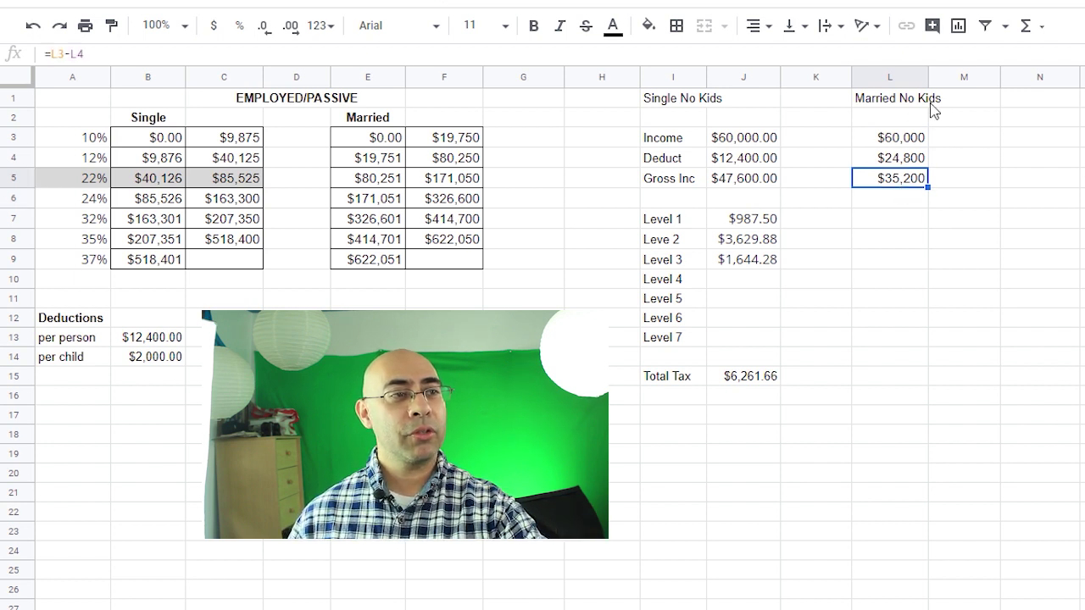
drag(901, 141, 910, 181)
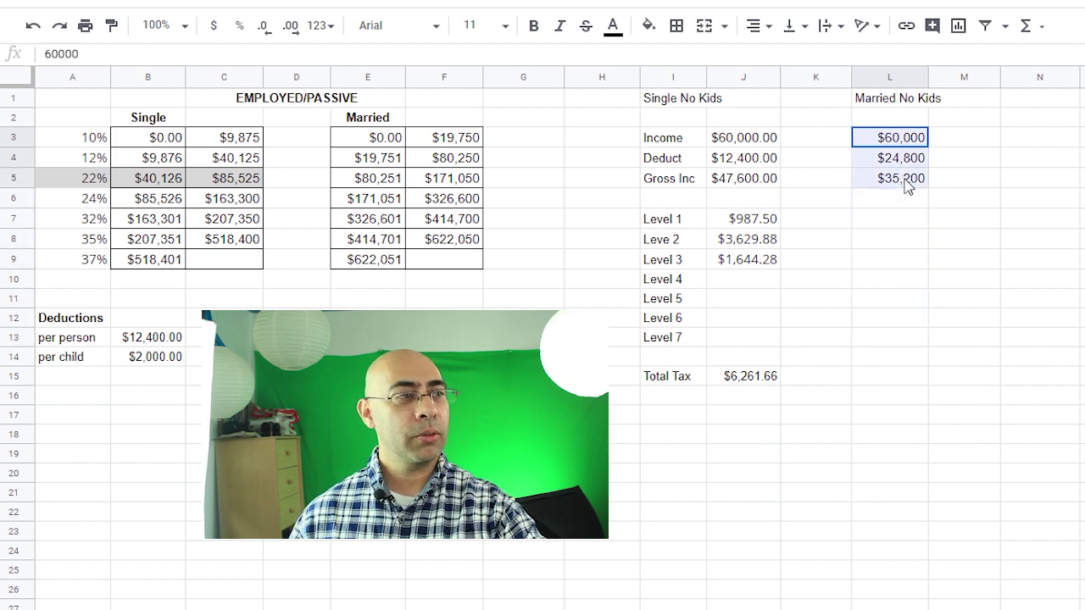
click(291, 27)
click(291, 26)
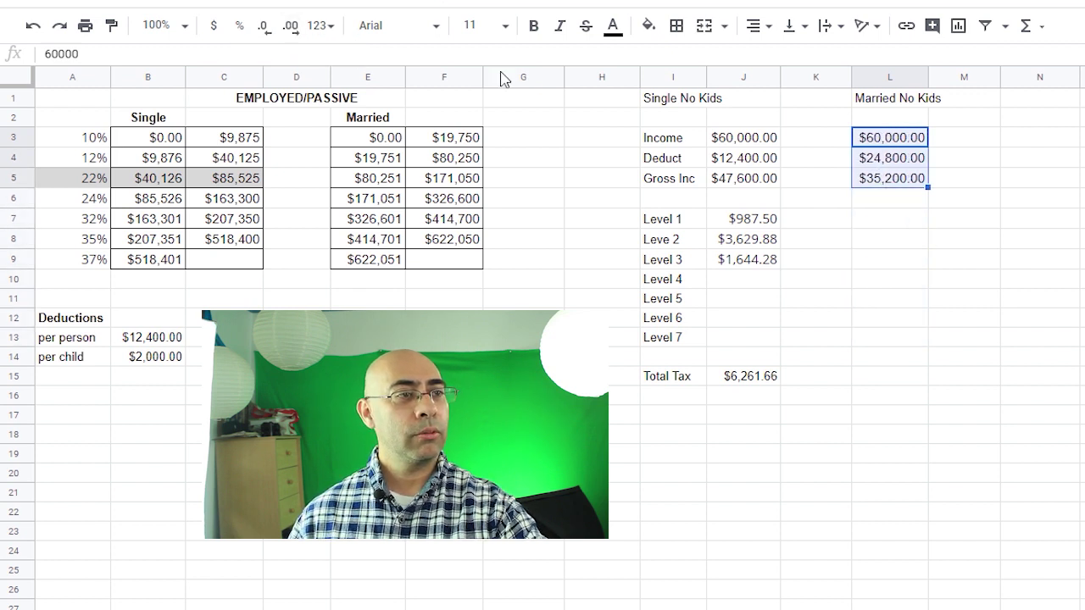
double_click(928, 77)
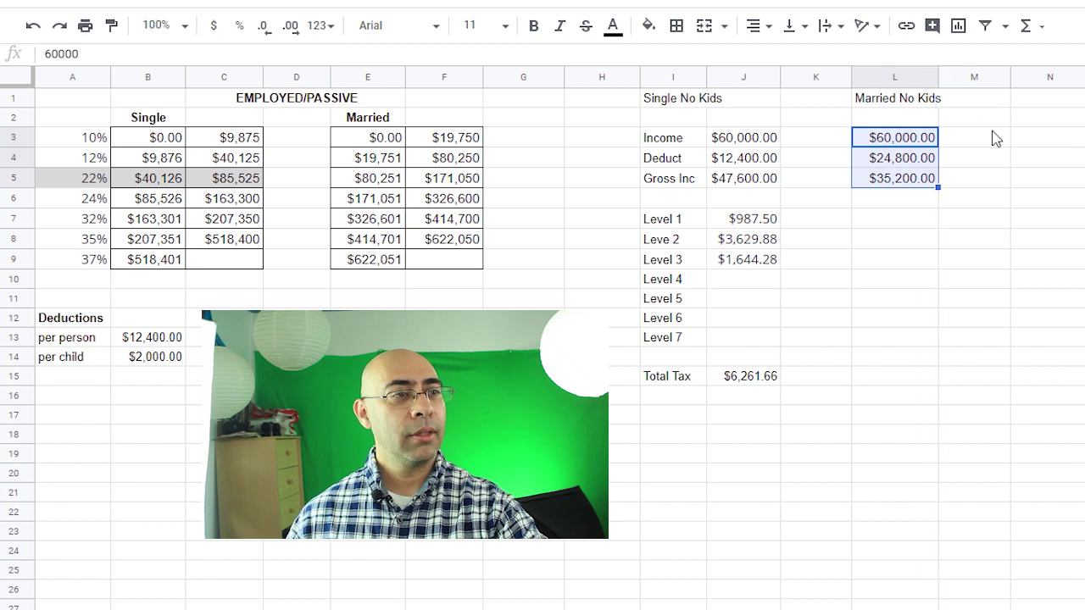
click(893, 227)
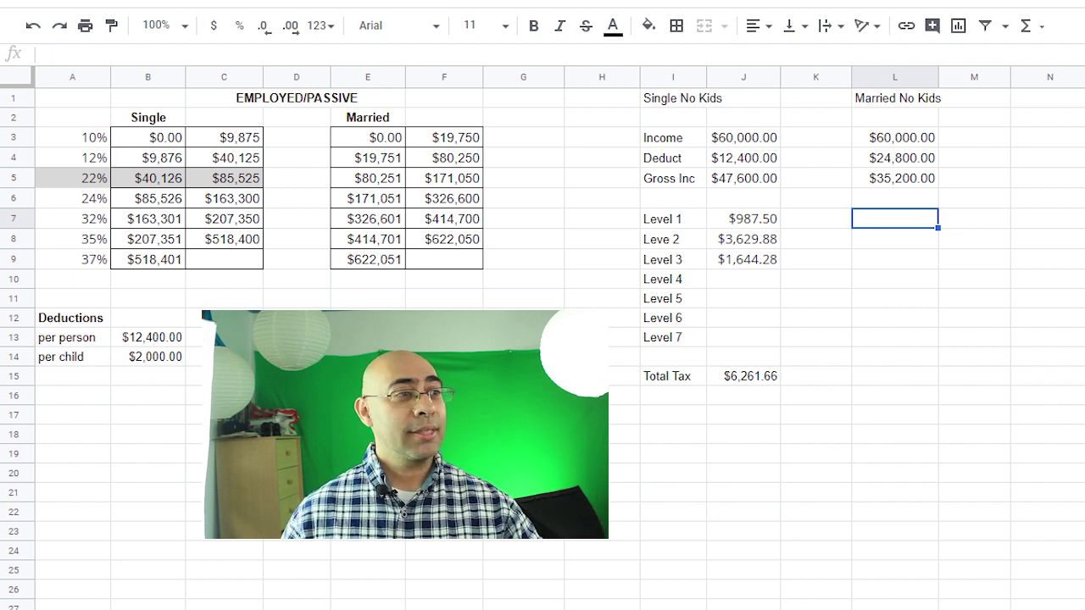
click(89, 180)
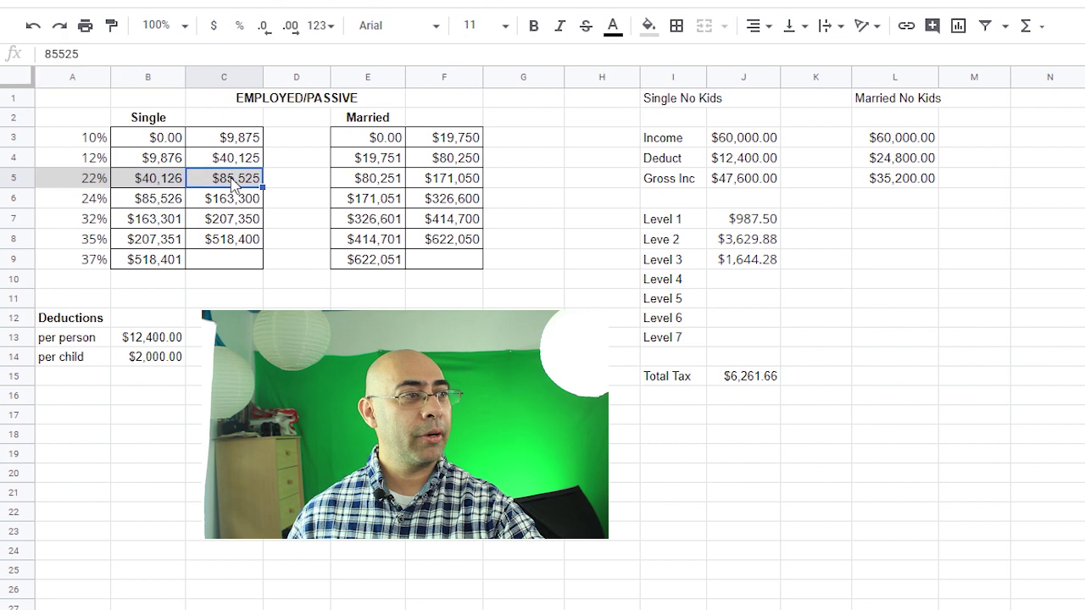
click(900, 222)
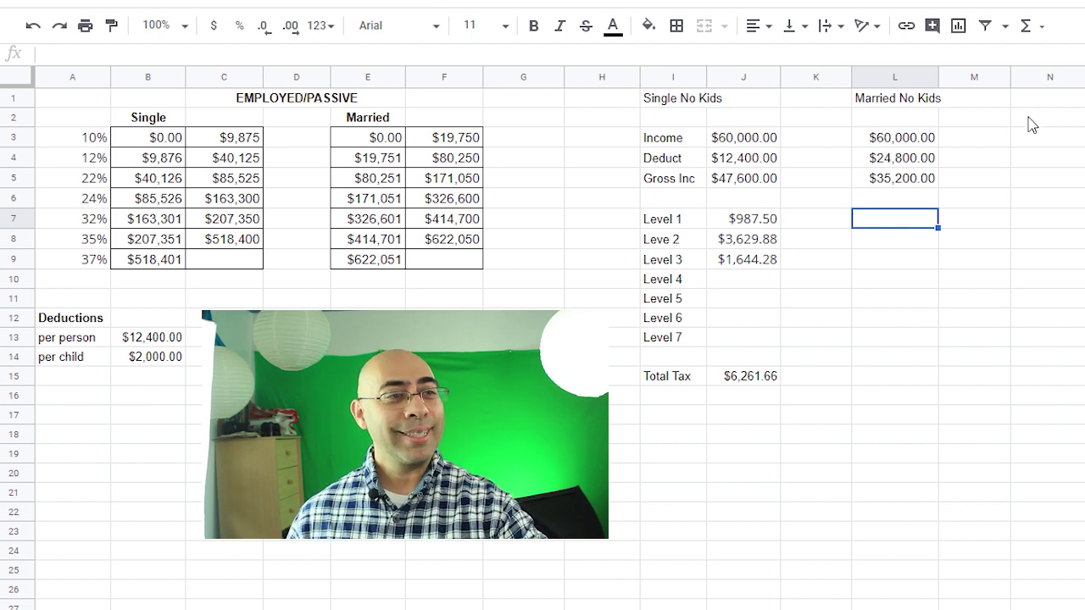
Enter the married Level 1 tax in L7 as =(F3-E3)*A3, giving $1,975
text(=)
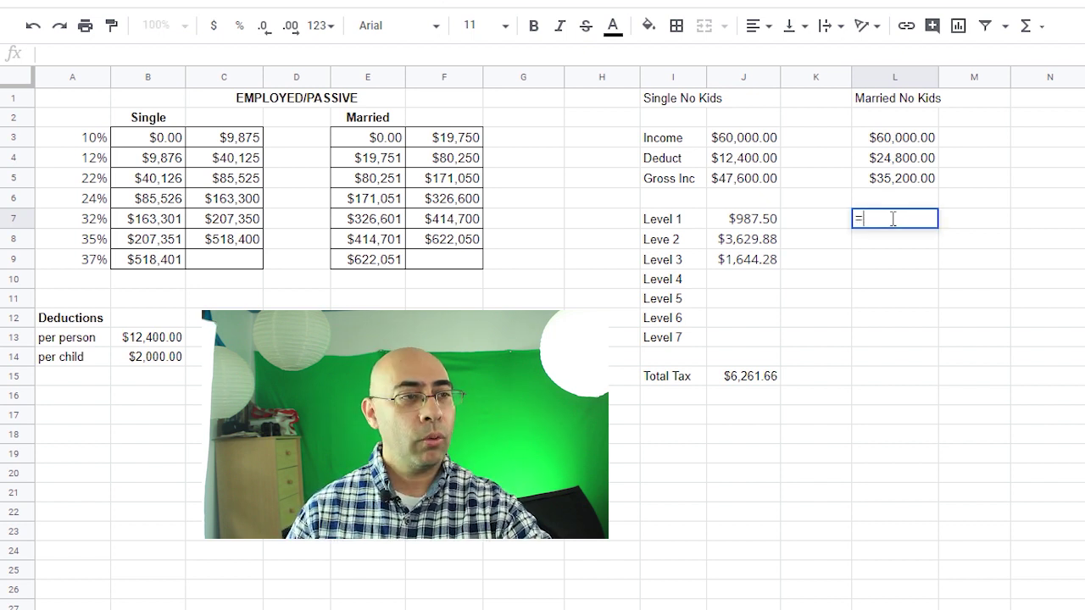
text(()
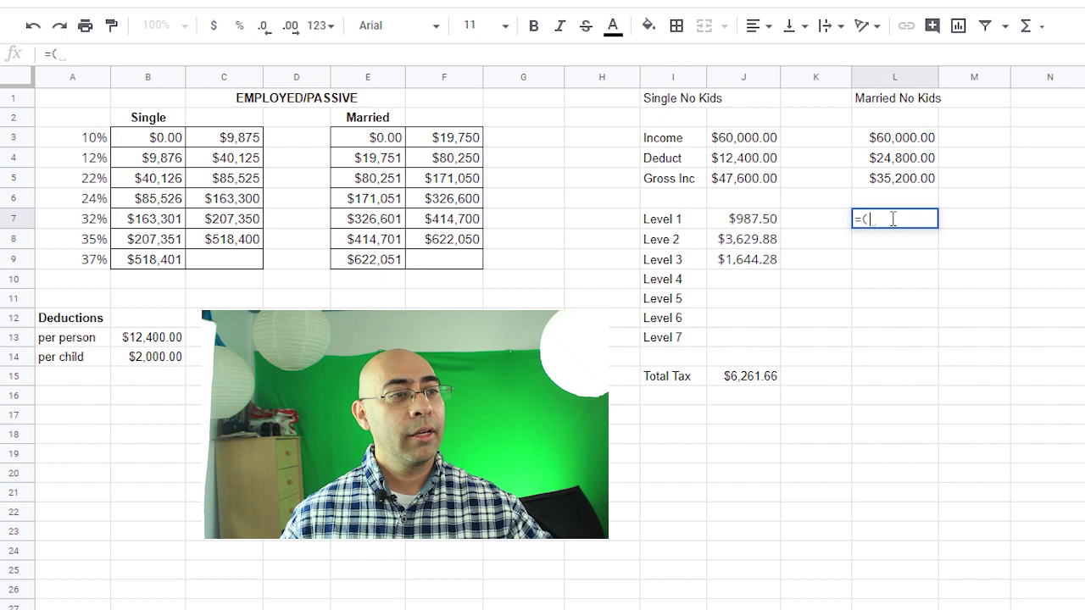
click(473, 142)
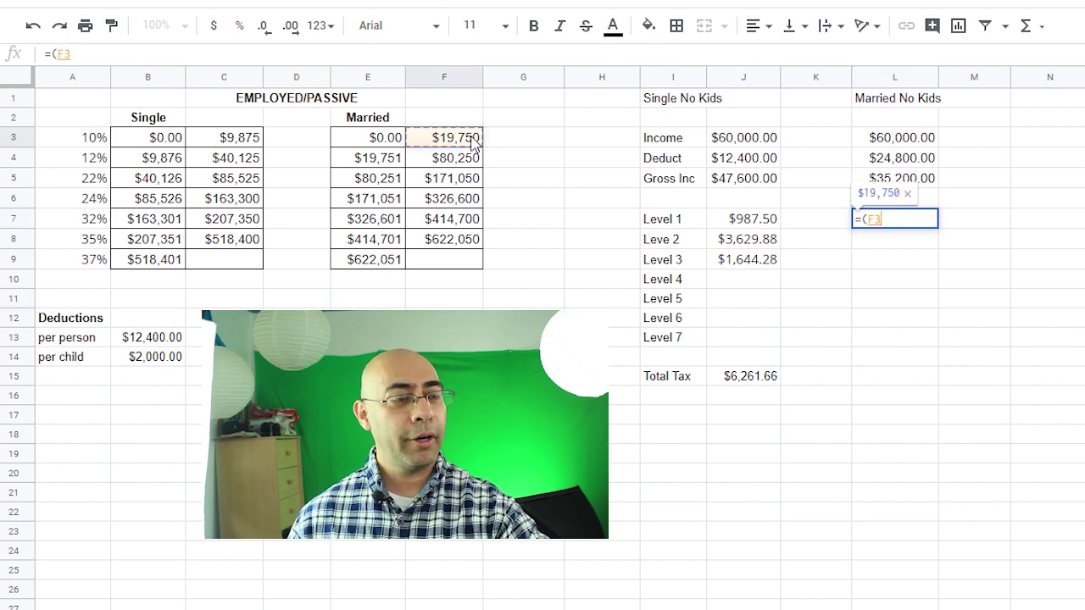
text(-)
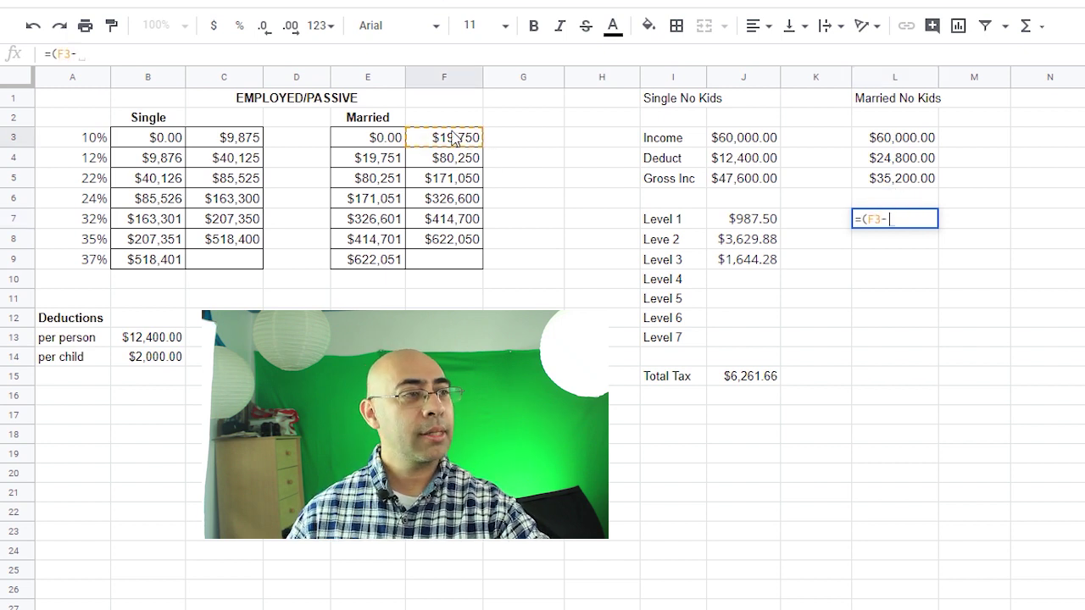
click(379, 143)
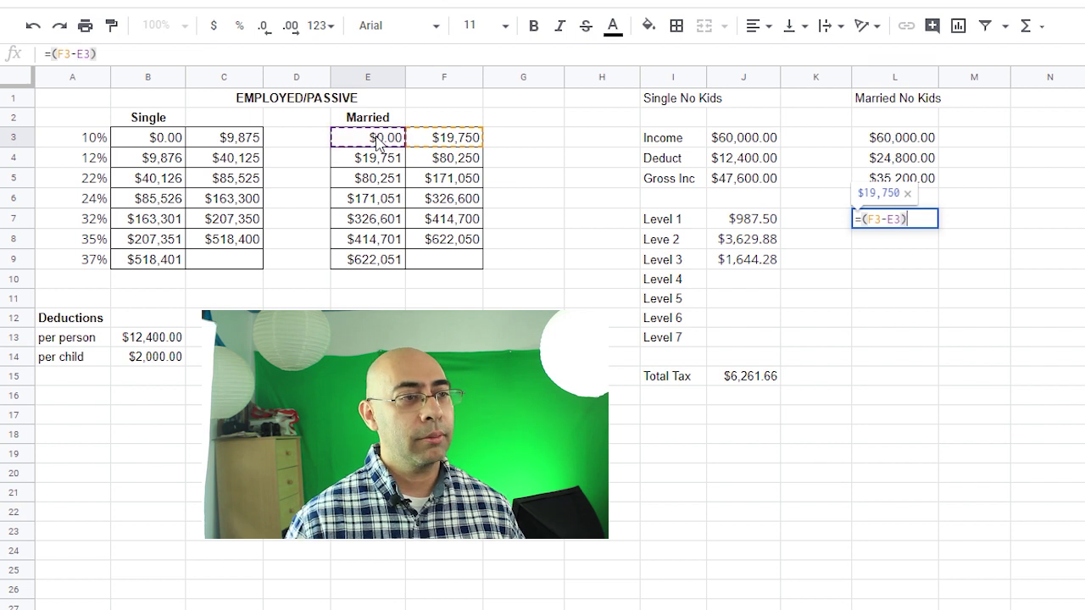
text()*)
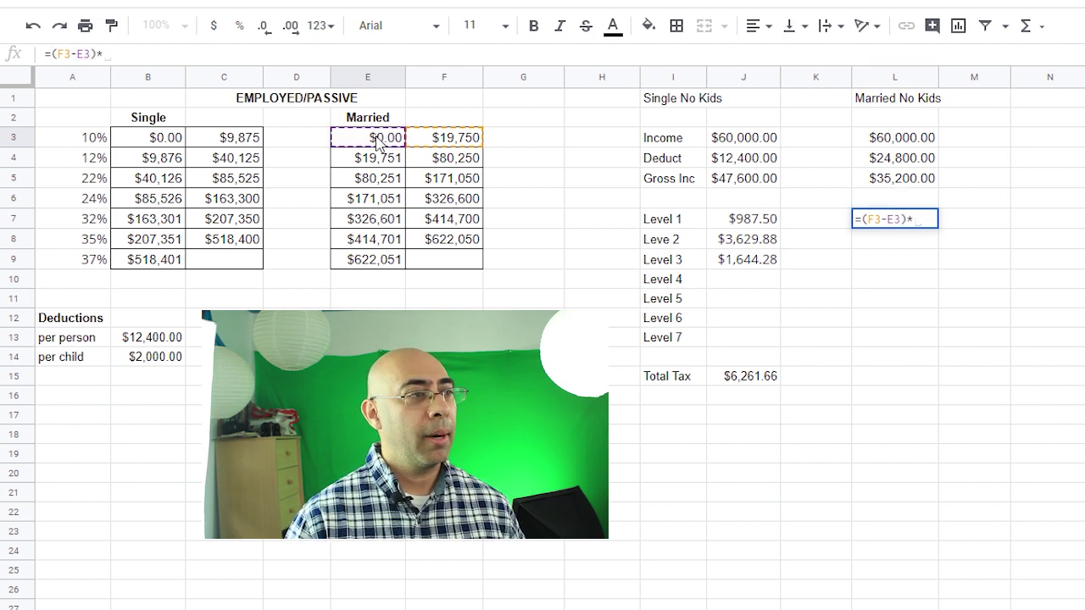
click(103, 140)
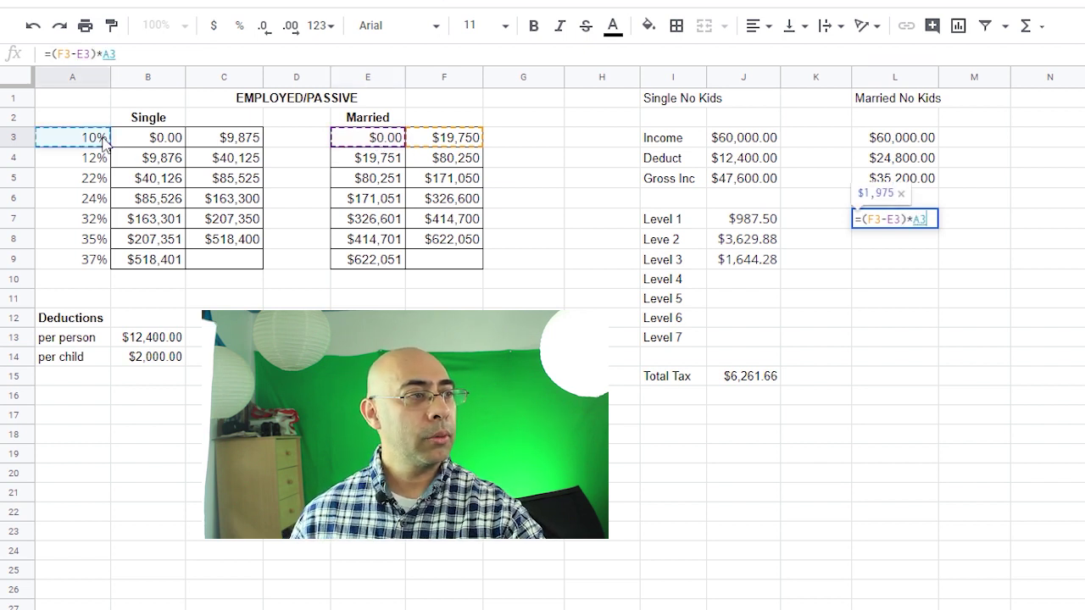
key(Return)
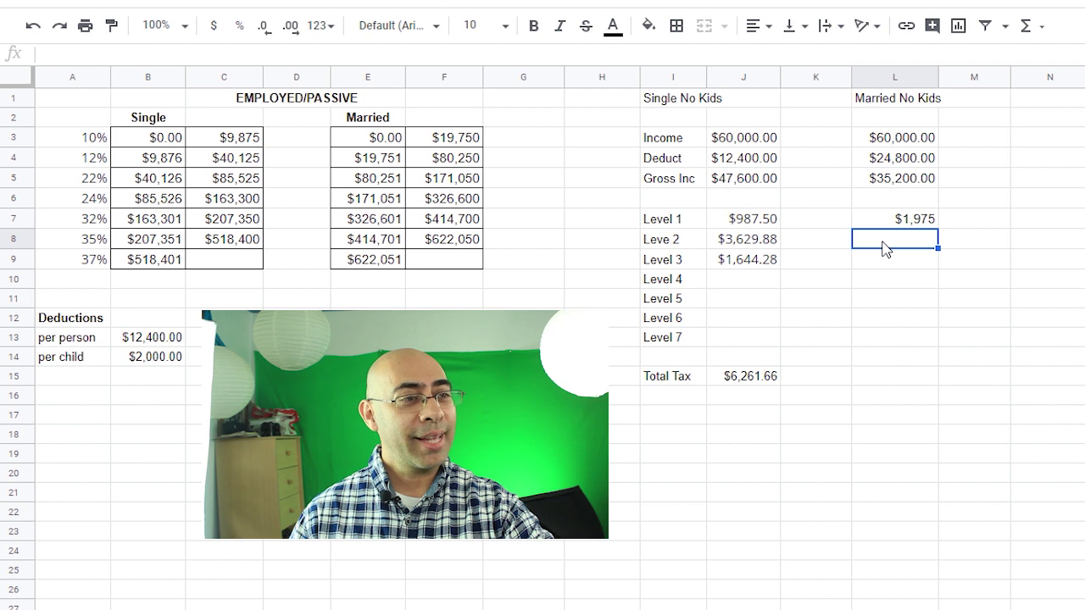
Enter the married Level 2 tax in L8 as =(L5-E4)*A4, giving $1,853.88
text(=)
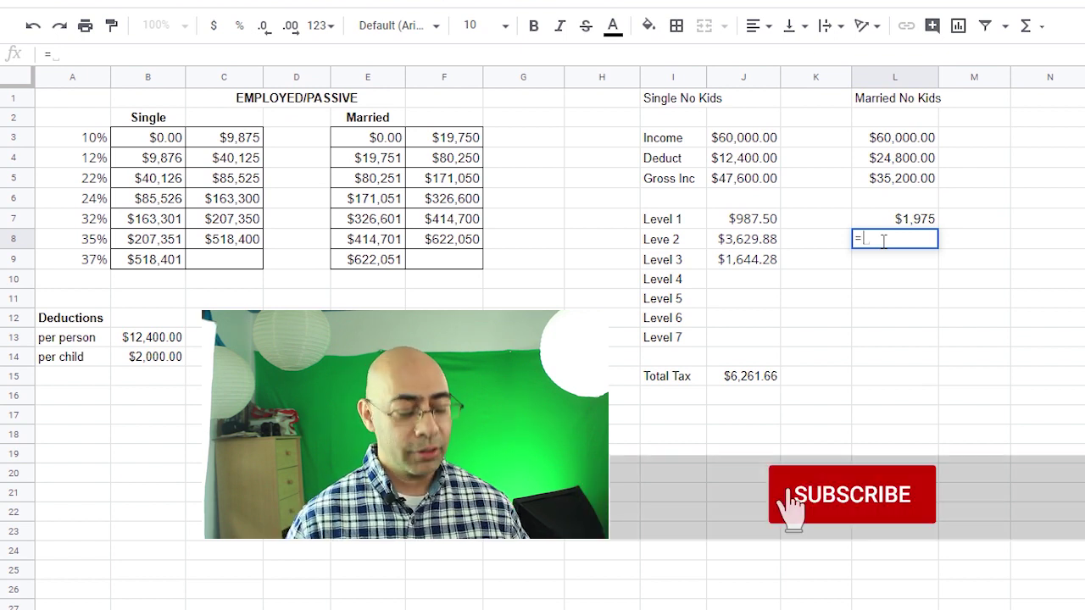
click(903, 181)
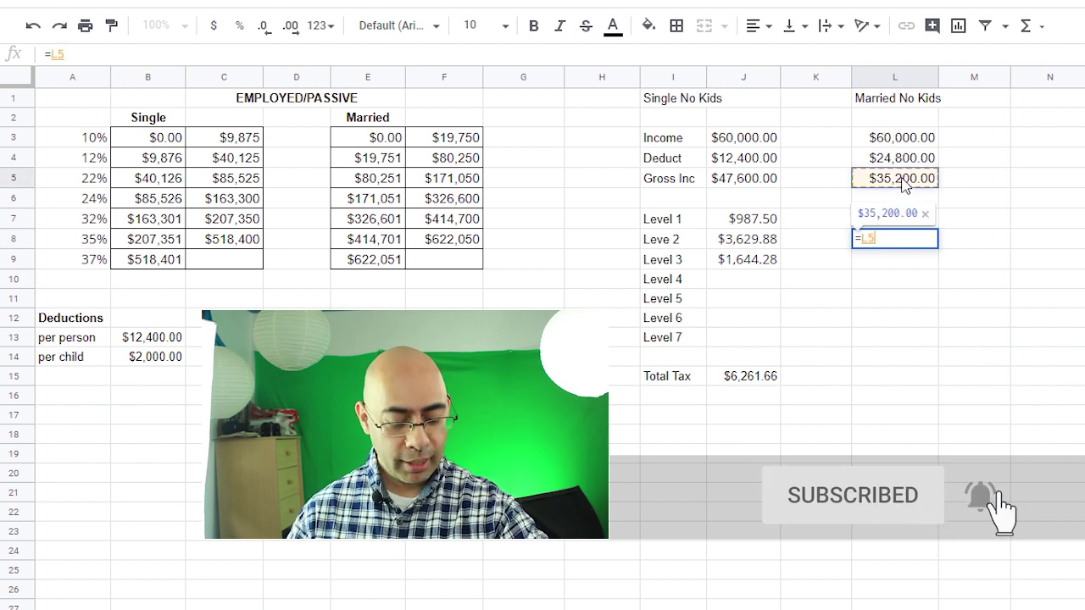
text(-)
key(BackSpace)
key(BackSpace)
key(BackSpace)
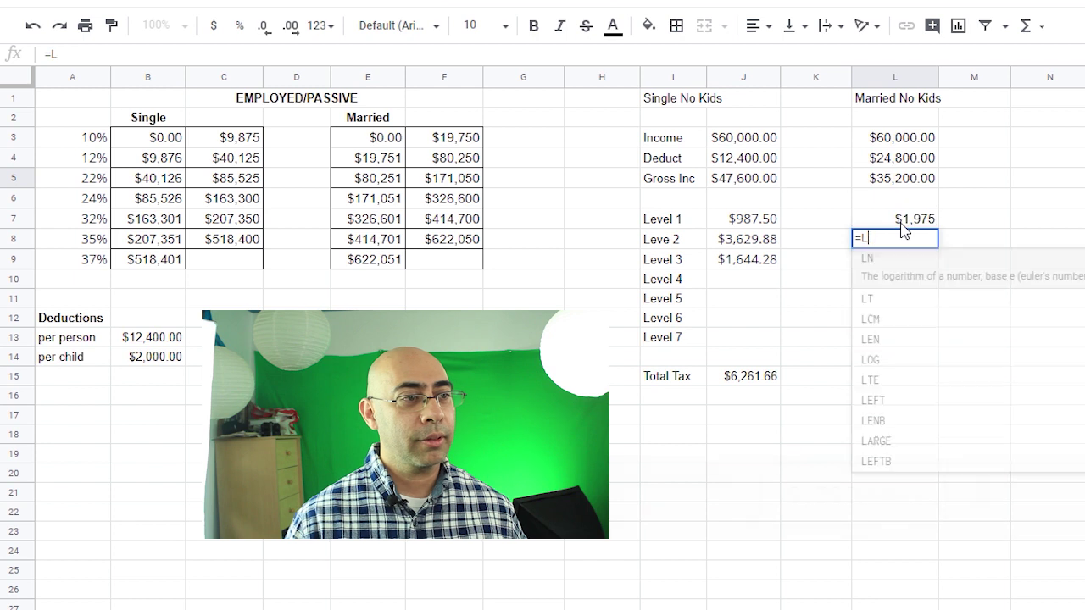
text(()
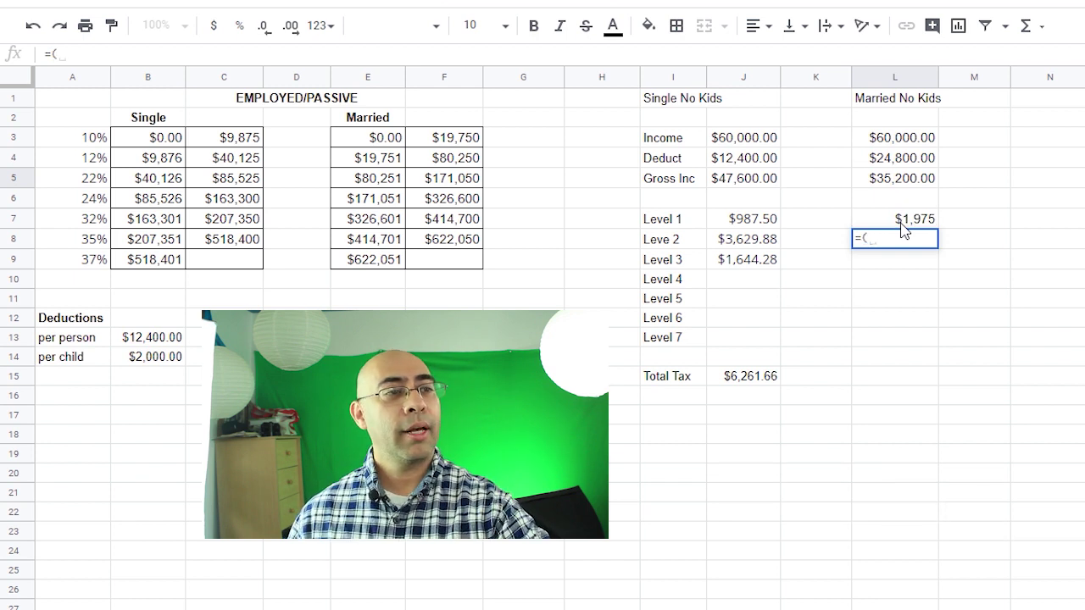
click(898, 181)
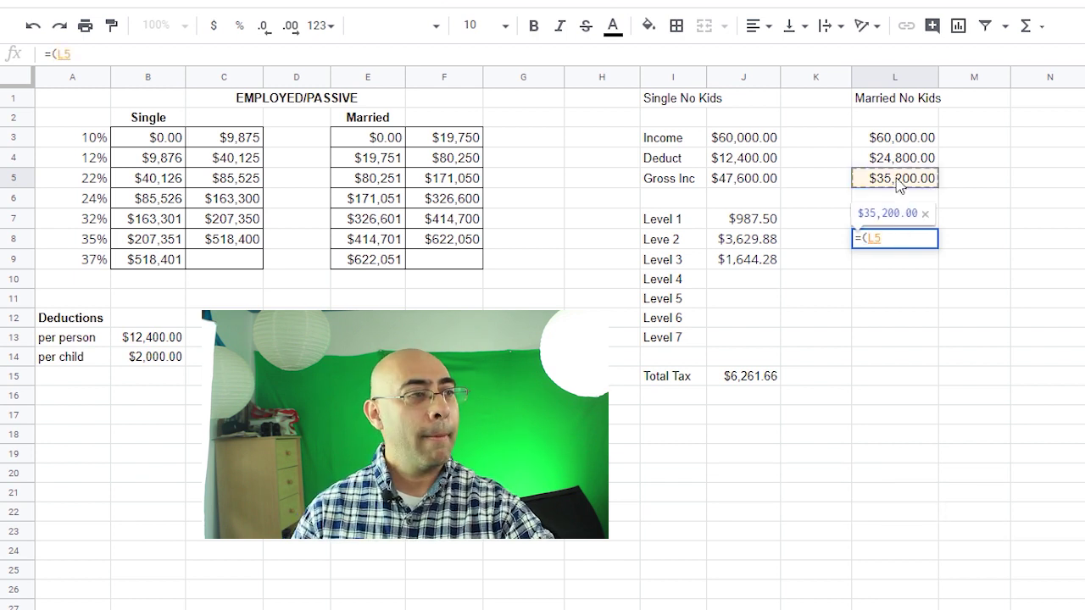
text(-)
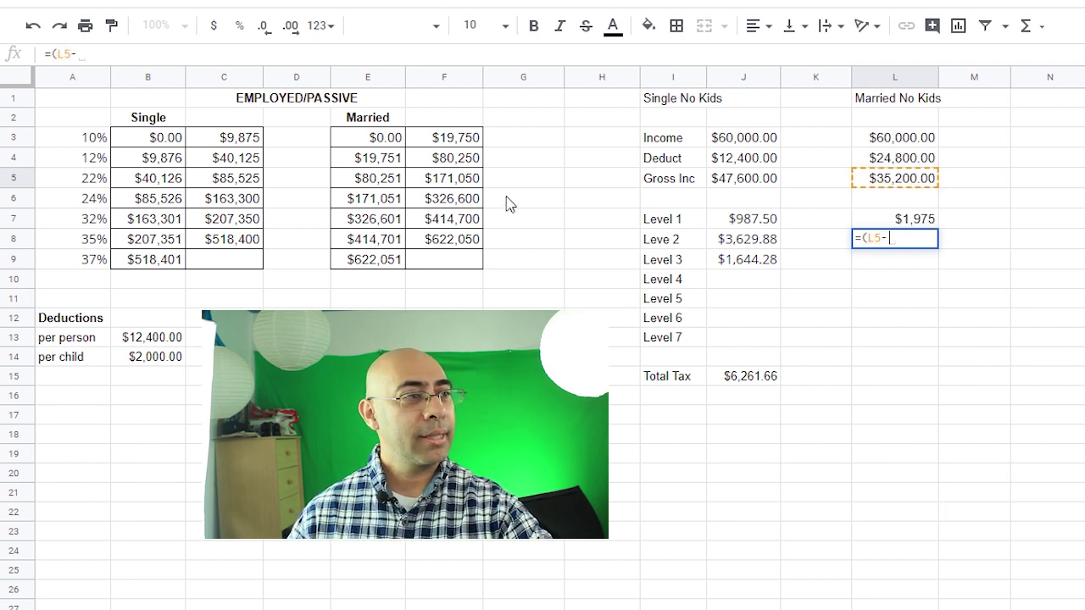
click(369, 167)
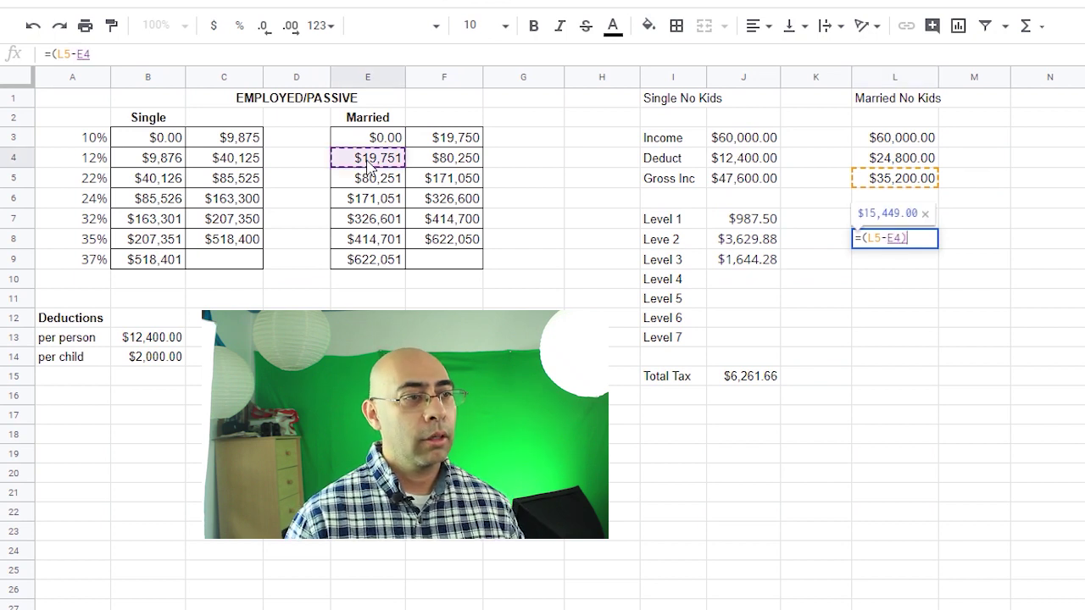
text()*)
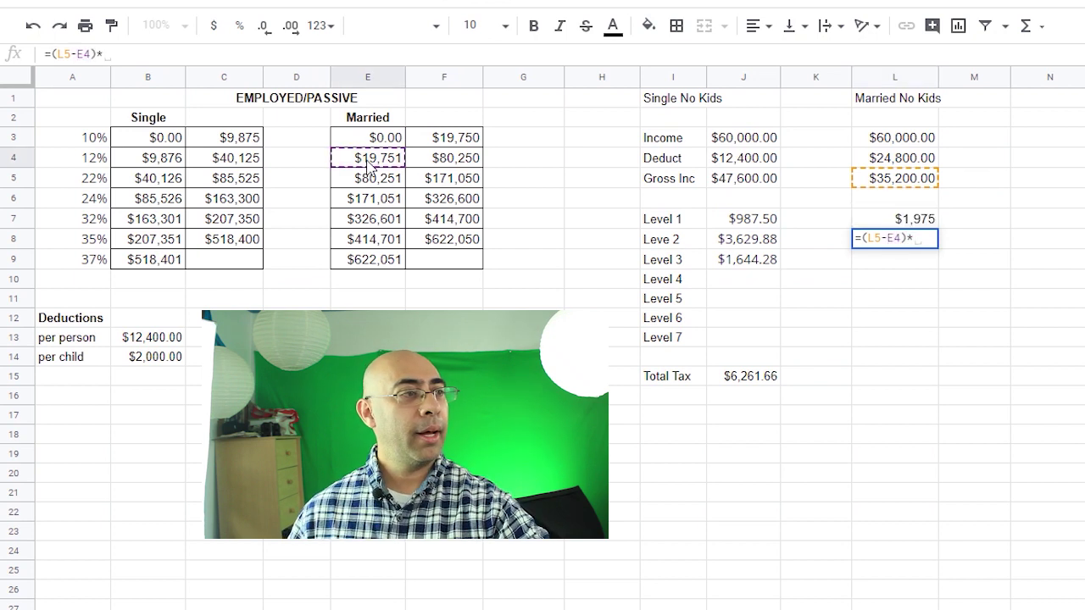
click(90, 161)
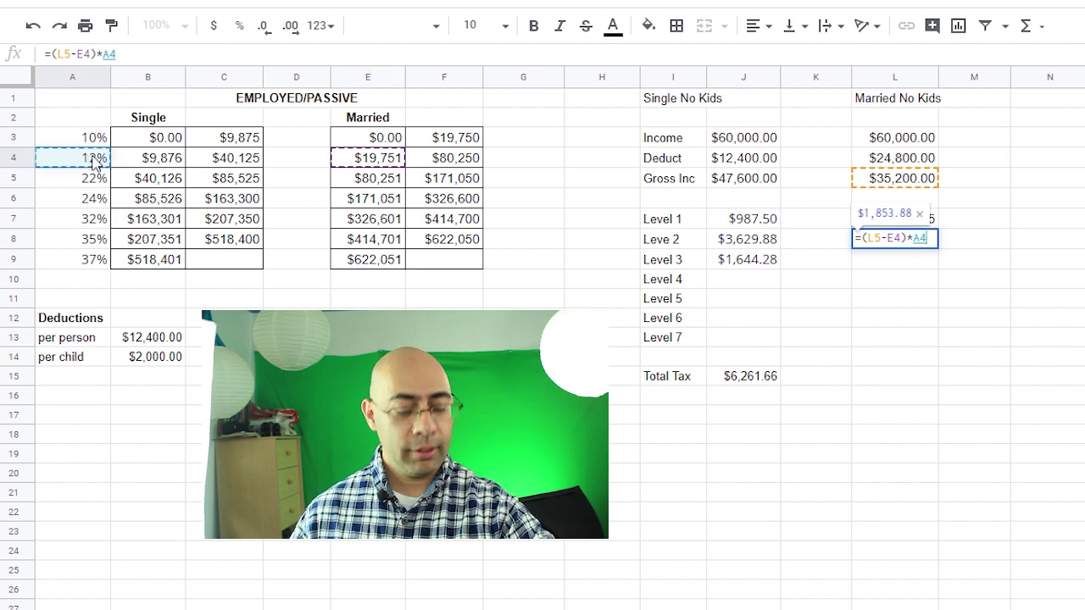
key(Return)
Enter =SUM(L7:L13) in L15 for a married total tax of $3,829
click(932, 376)
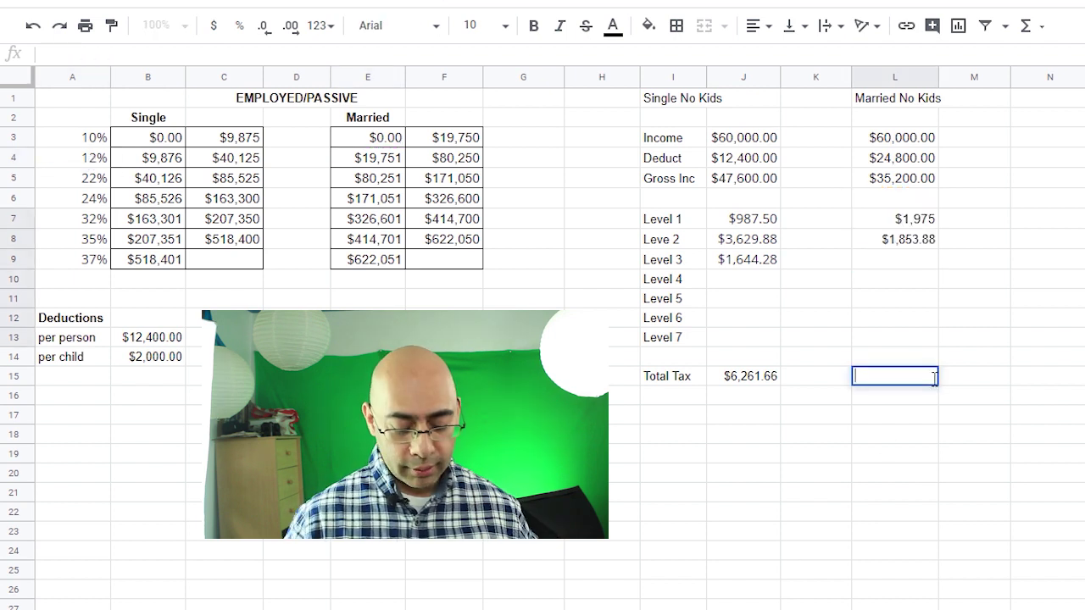
text(=sun)
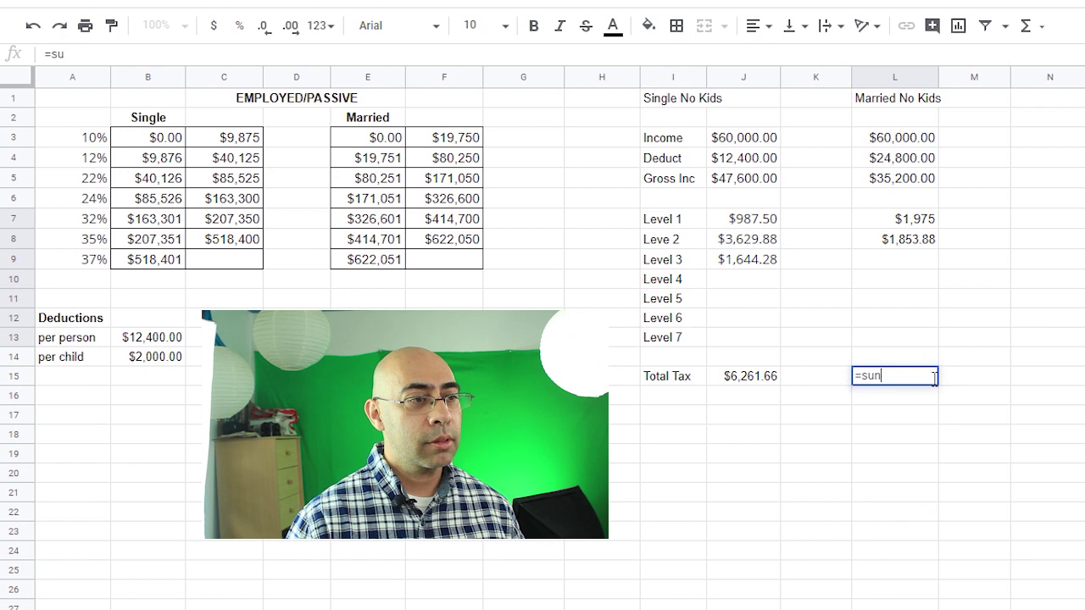
key(BackSpace)
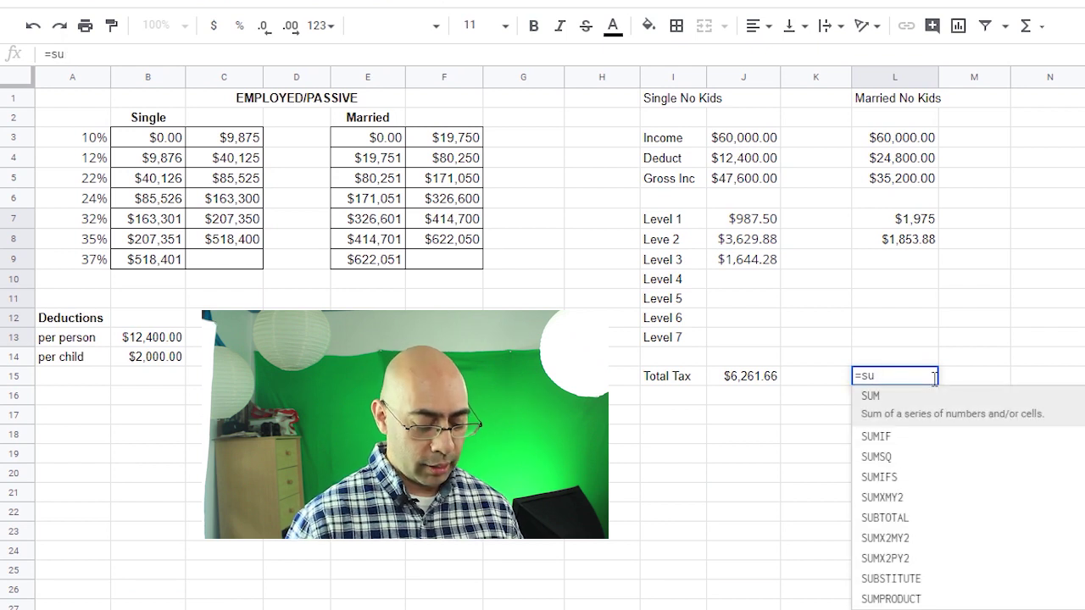
text(m()
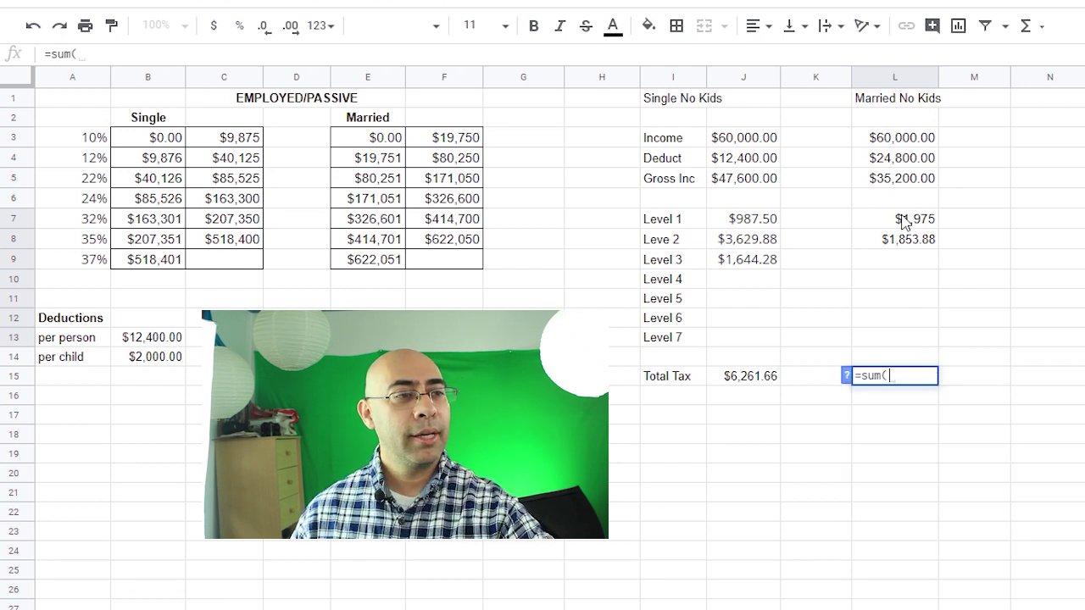
drag(901, 218, 898, 346)
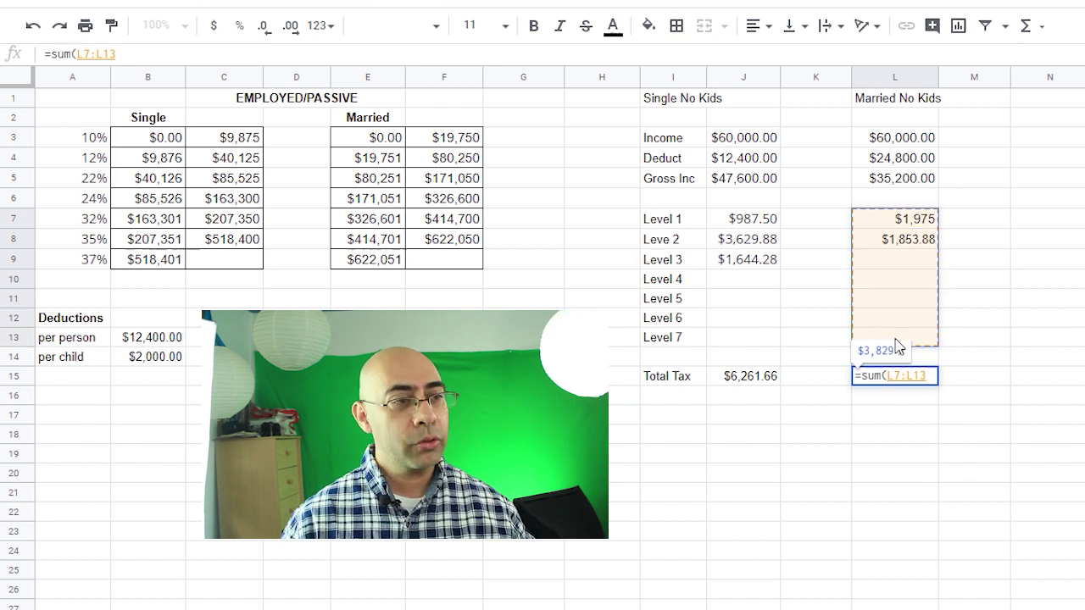
text())
key(Return)
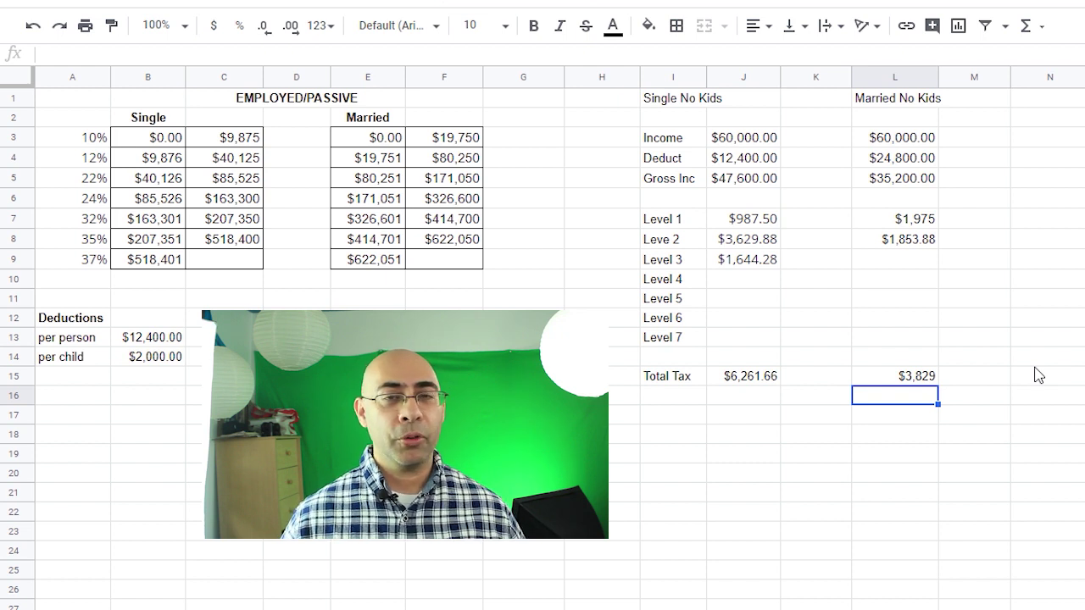
Review the married deduction formula and the Married No Kids column values
key(Up)
key(Up)
key(Up)
key(Up)
key(Up)
key(Up)
key(Up)
key(Up)
key(Up)
key(Up)
key(Up)
key(Up)
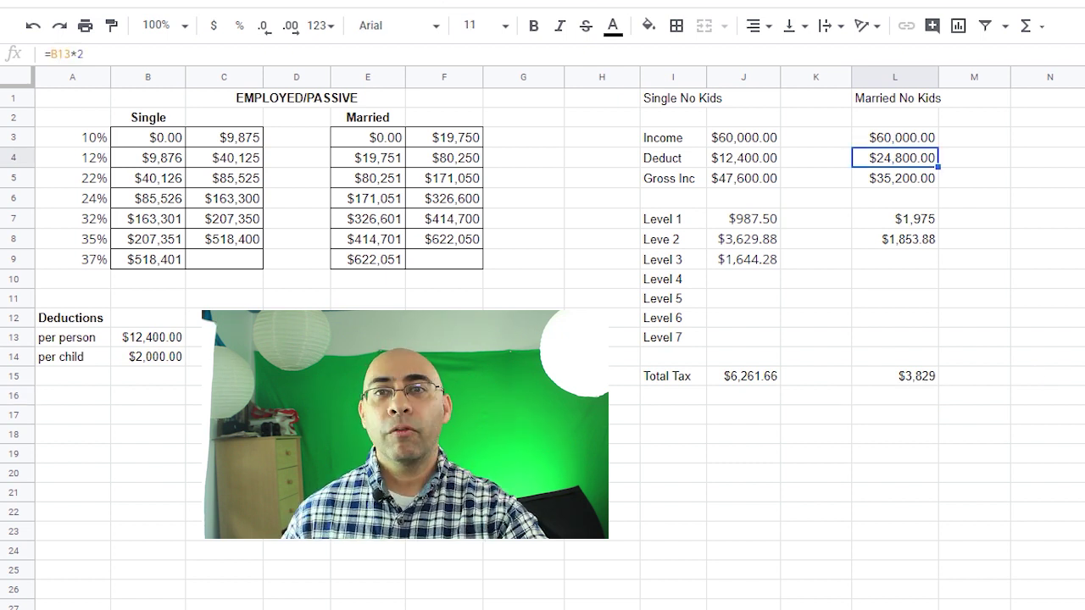
click(900, 99)
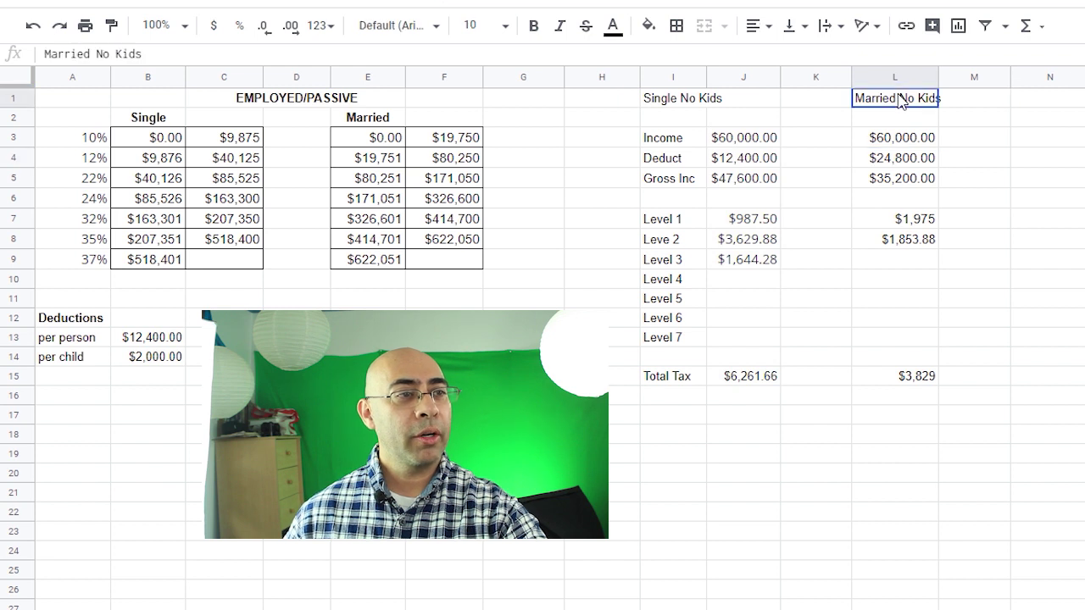
drag(900, 100, 910, 274)
Head column N 'Married 1 Kid' and enter an income of 60000 below it
click(1021, 99)
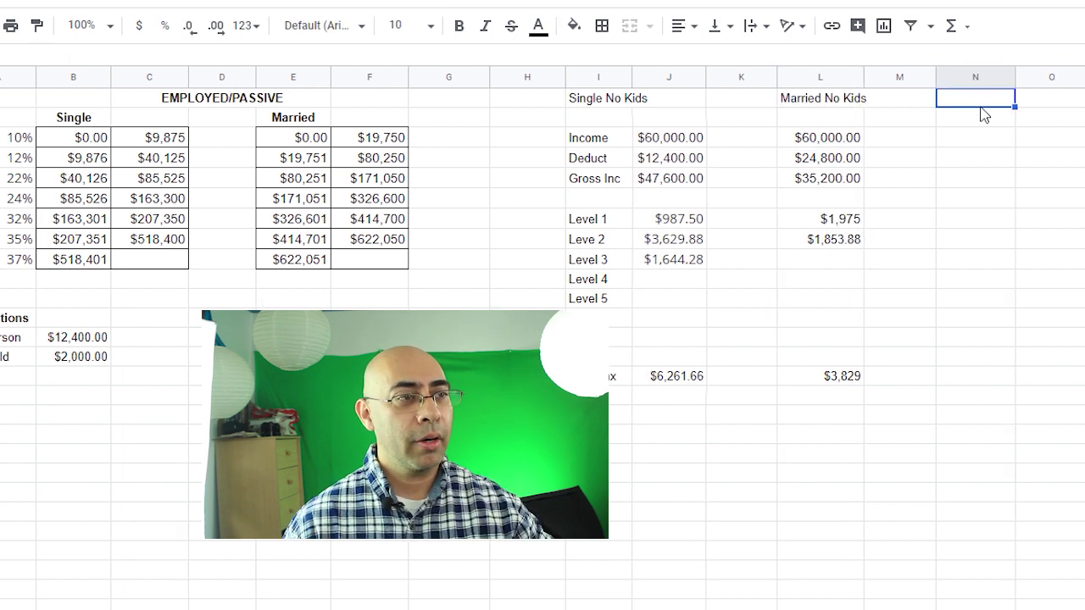
text(Marr)
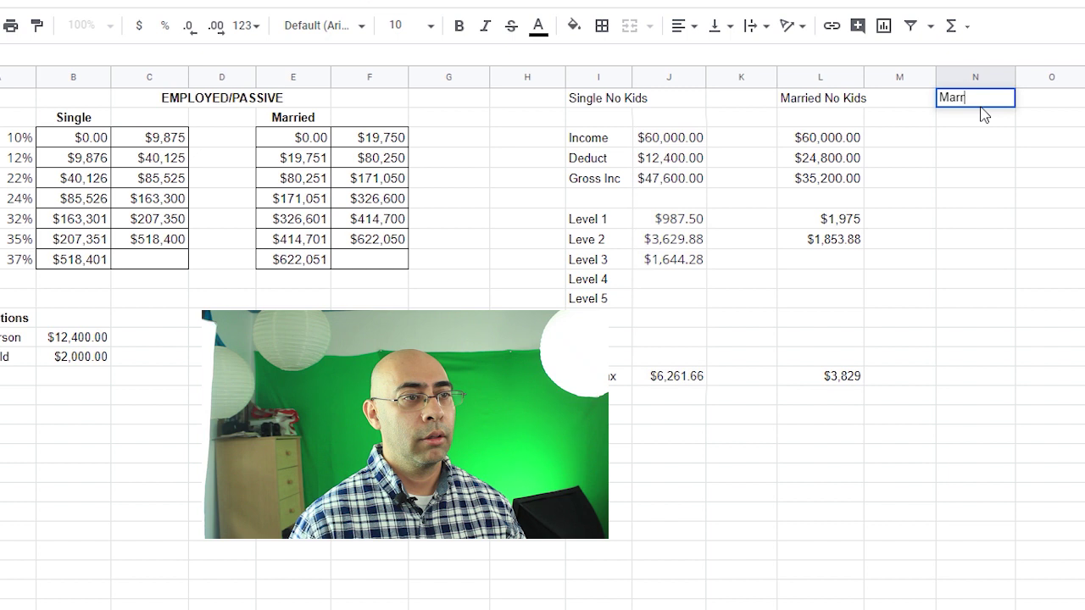
text(ied 1 Kid)
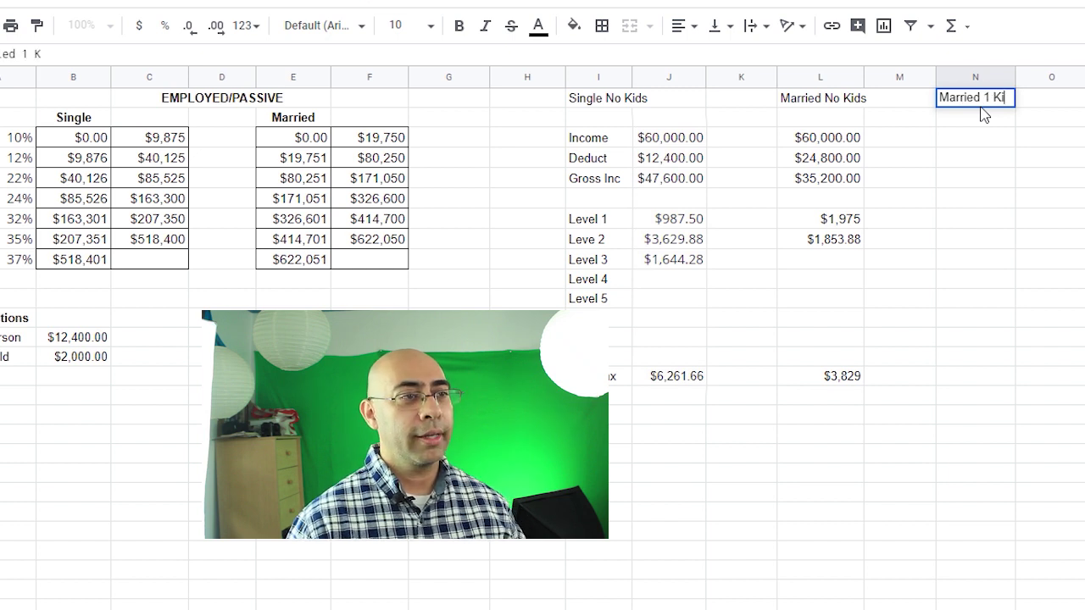
key(Return)
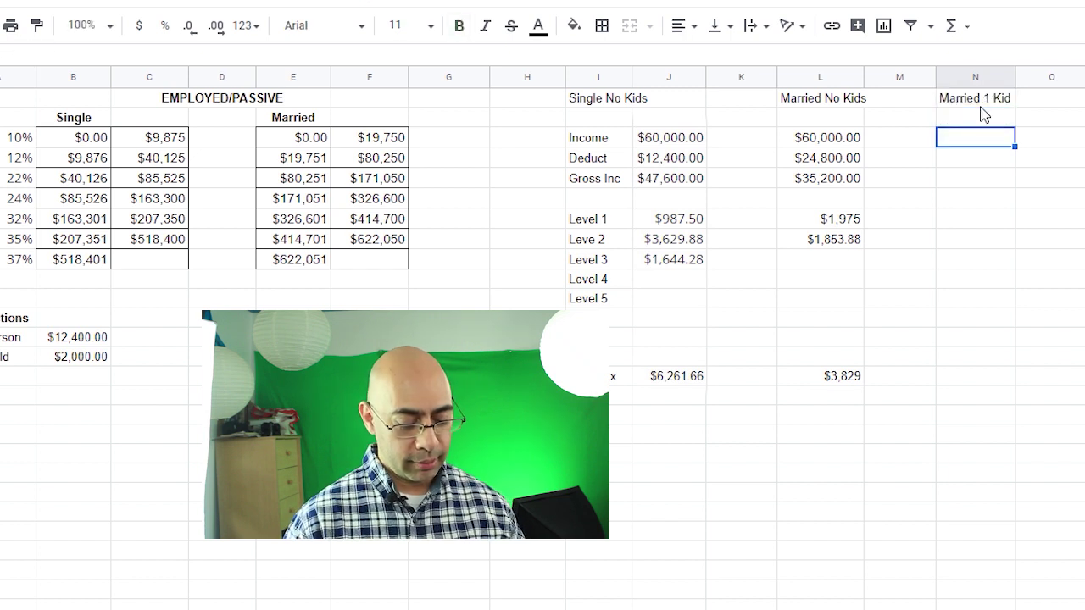
text(60000)
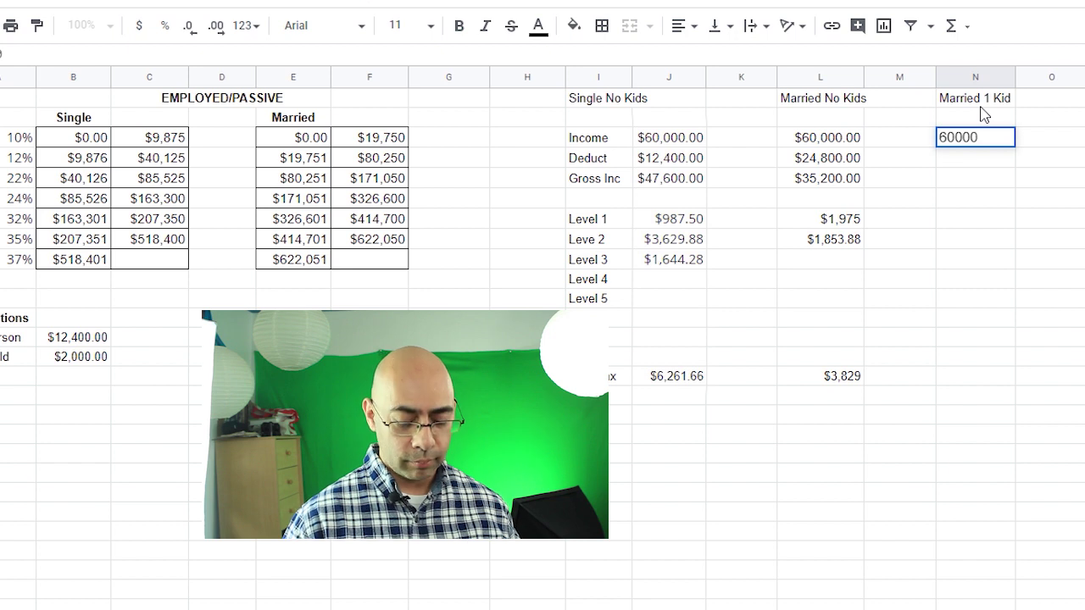
key(Return)
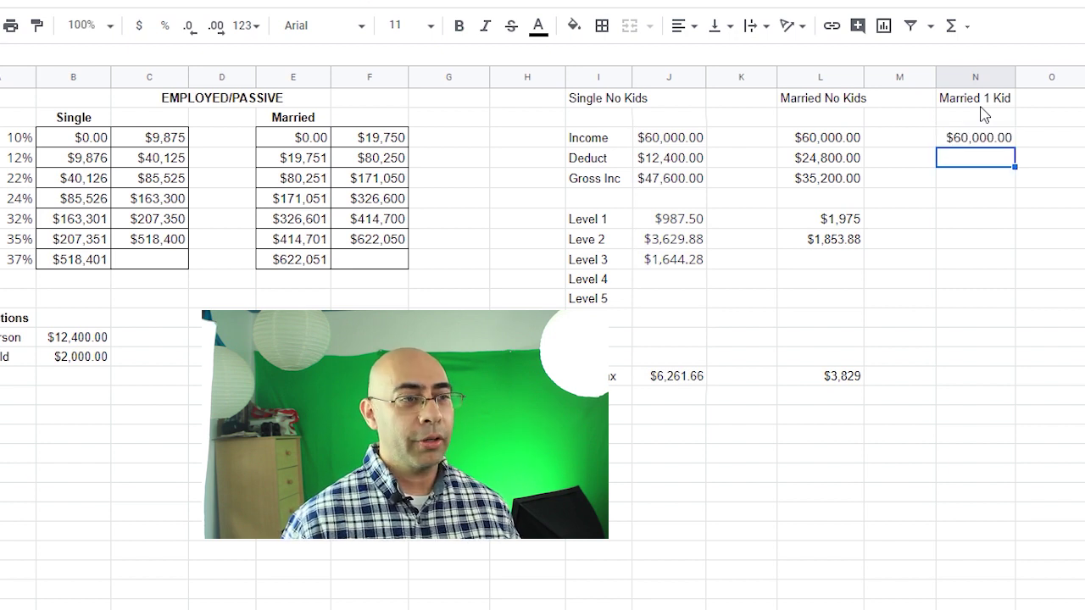
text(=)
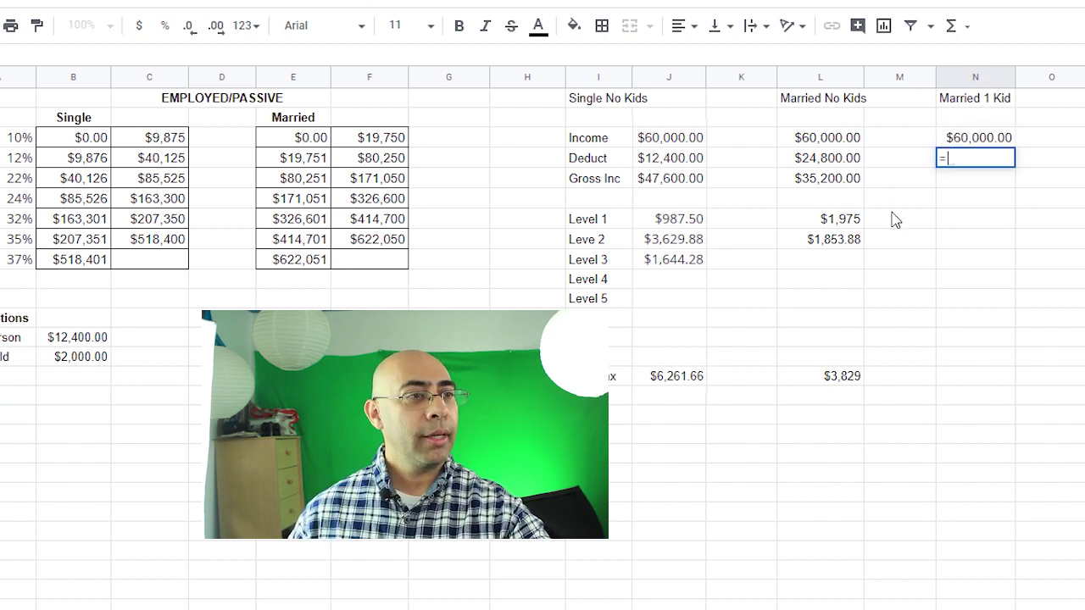
Set the Married 1 Kid deduction to =B13*2+B14, giving $26,800
click(71, 342)
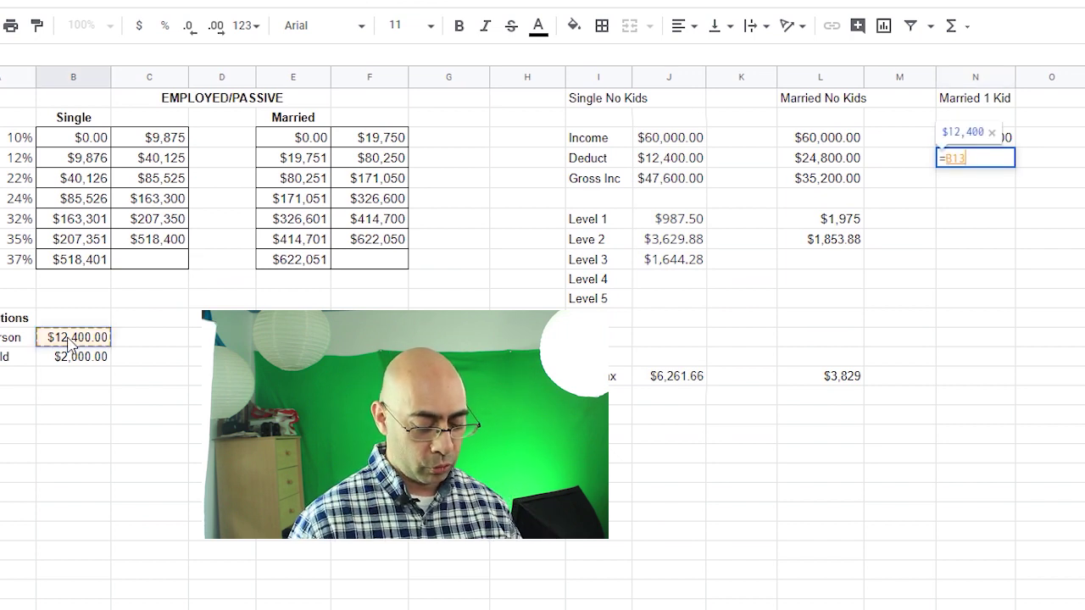
text(*2+)
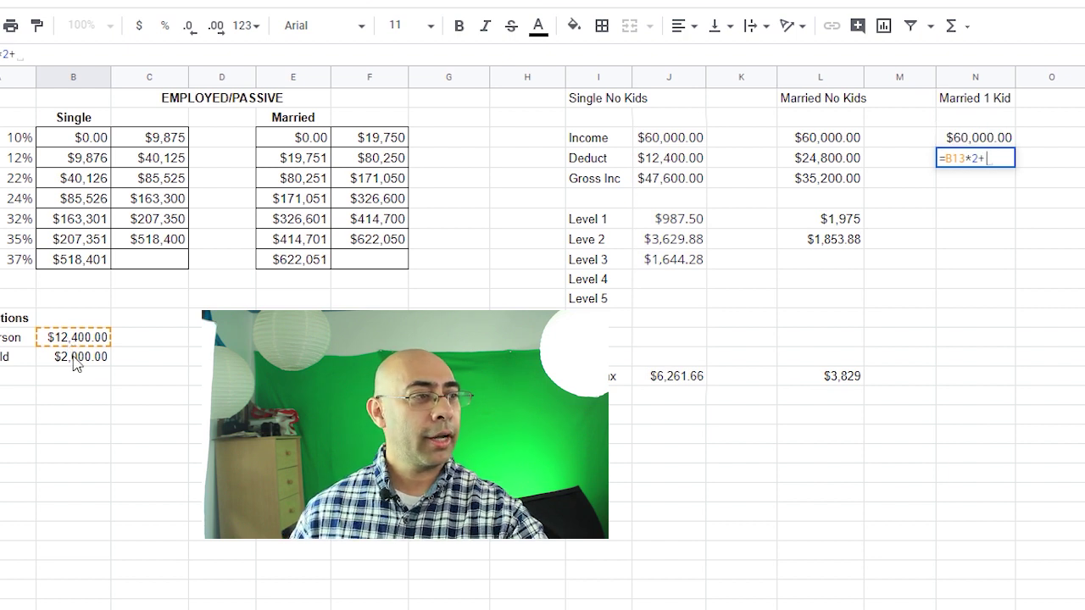
click(92, 359)
key(Return)
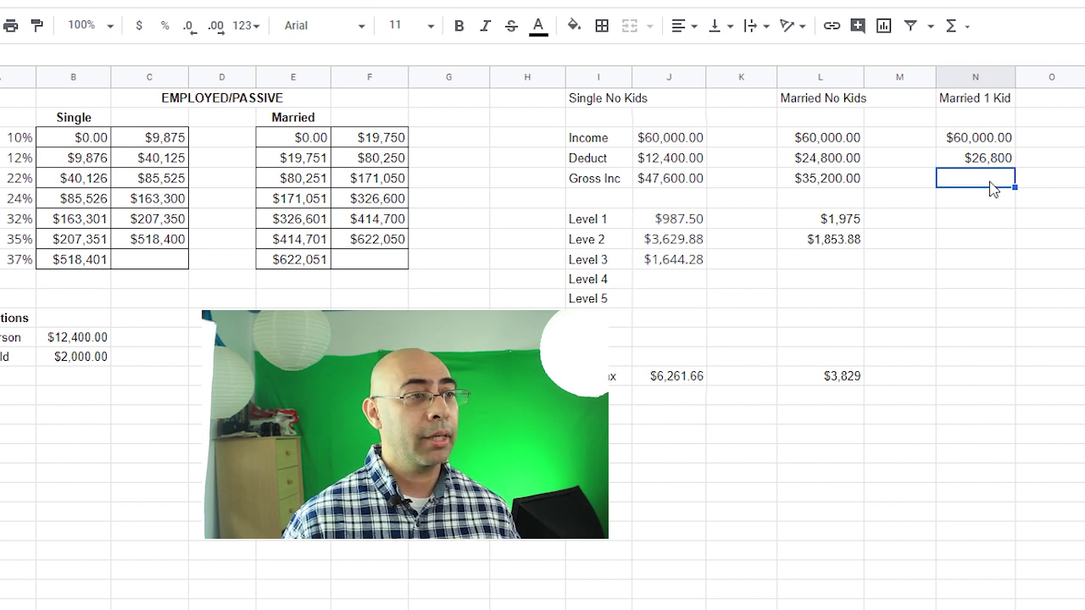
Compute Married 1 Kid gross income as =N3-N4, giving $33,200
text(=)
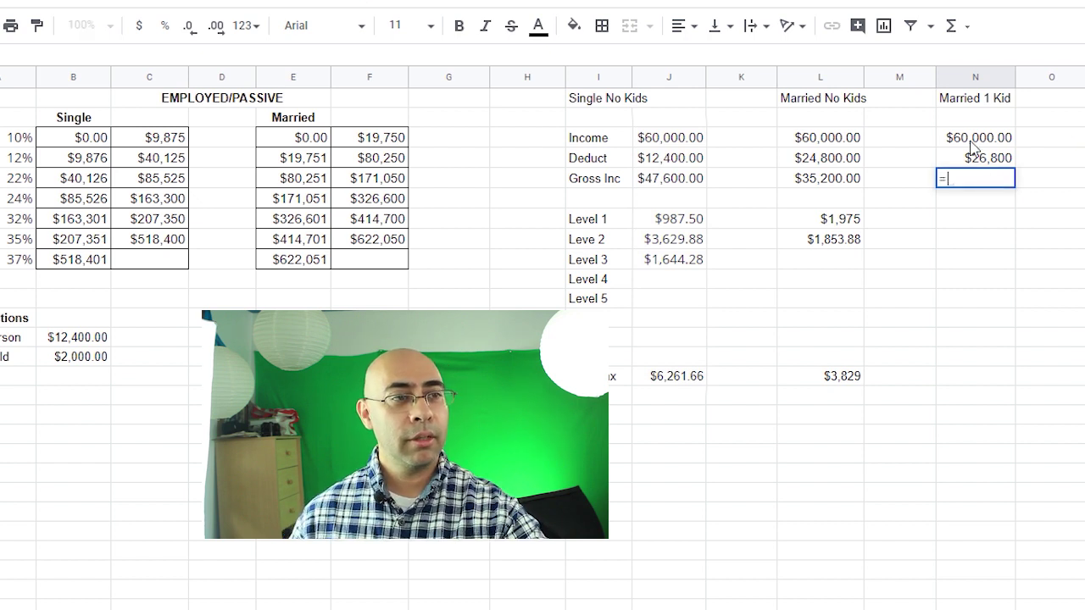
click(974, 141)
text(-)
click(985, 159)
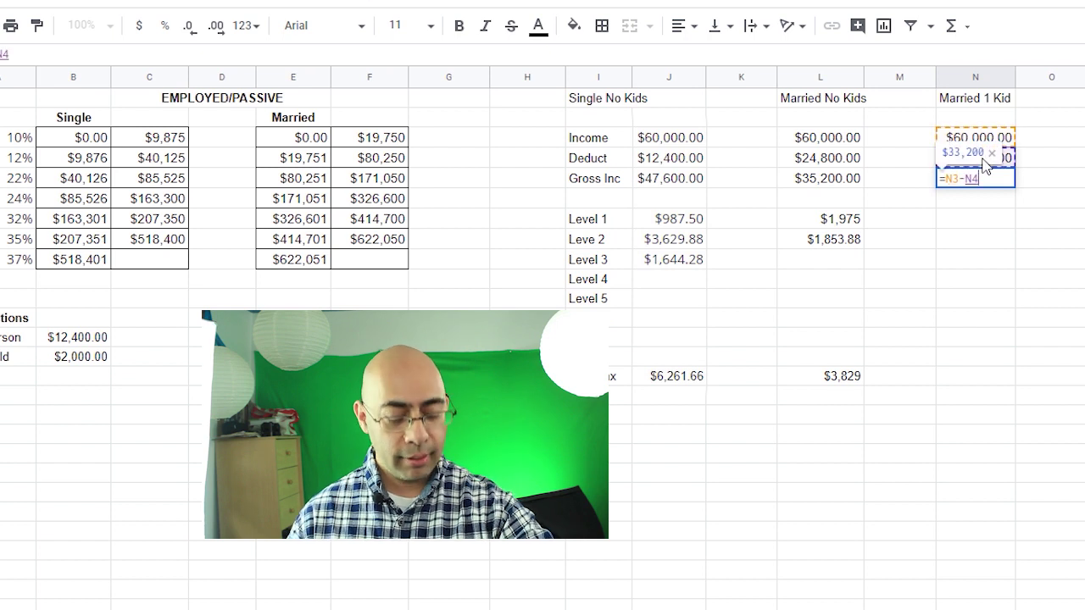
key(Return)
Format the Married 1 Kid values down to the total with two decimal places
drag(985, 166, 988, 383)
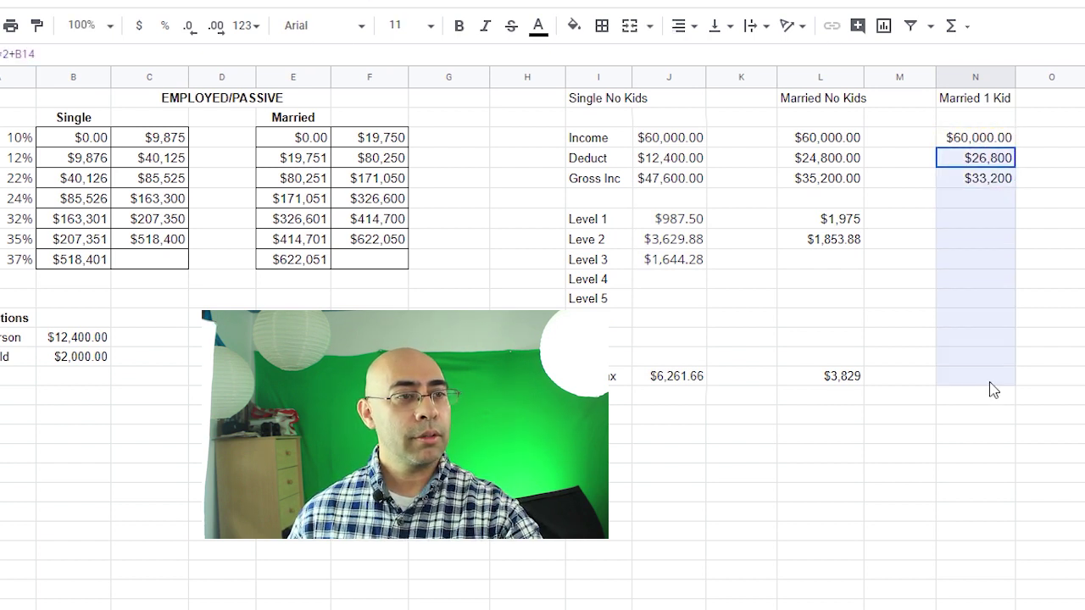
click(218, 26)
click(218, 26)
click(218, 26)
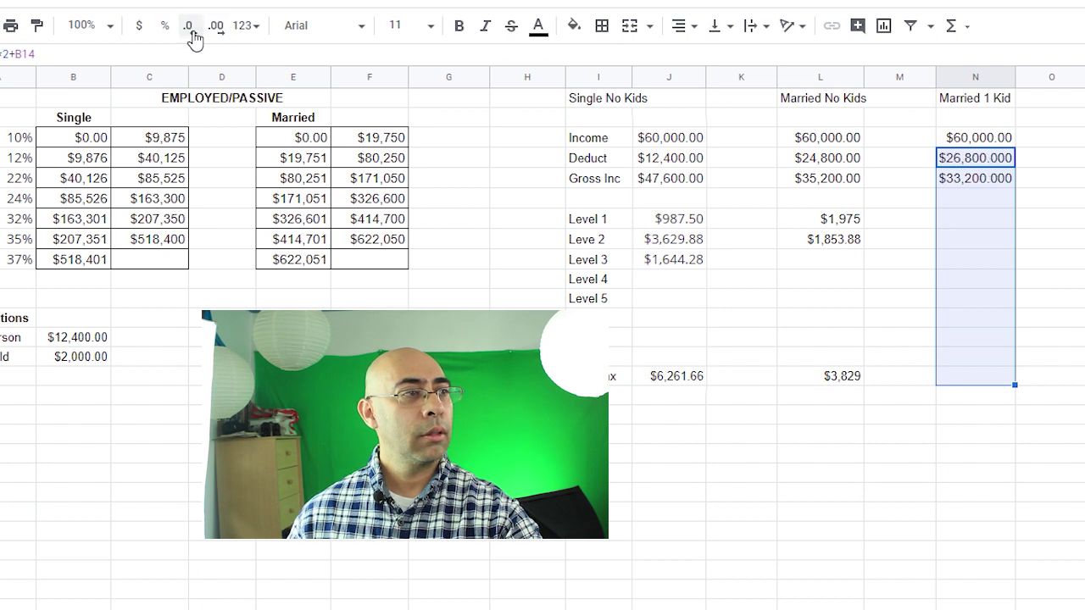
click(188, 29)
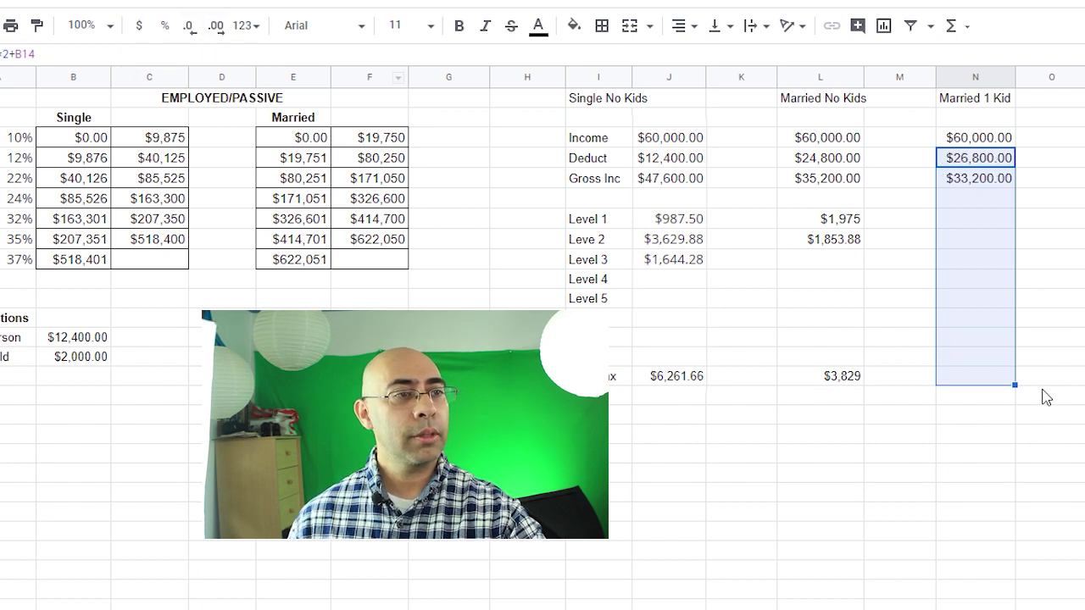
click(1002, 225)
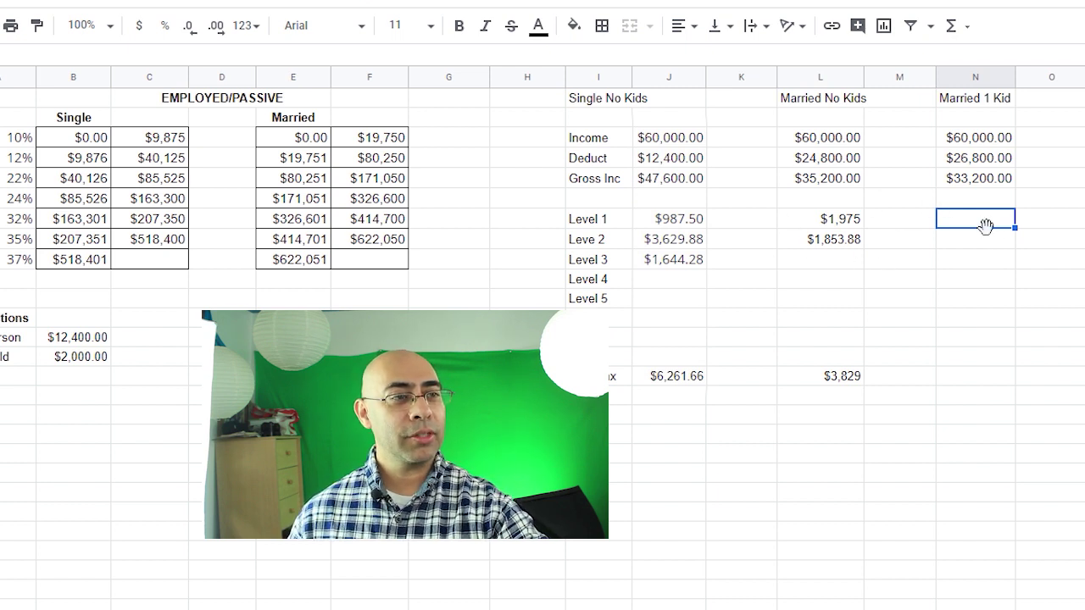
Enter Married 1 Kid Level 1 tax 1975 and Level 2 =(N5-E4)*A4, giving $1,613.88
text(1975)
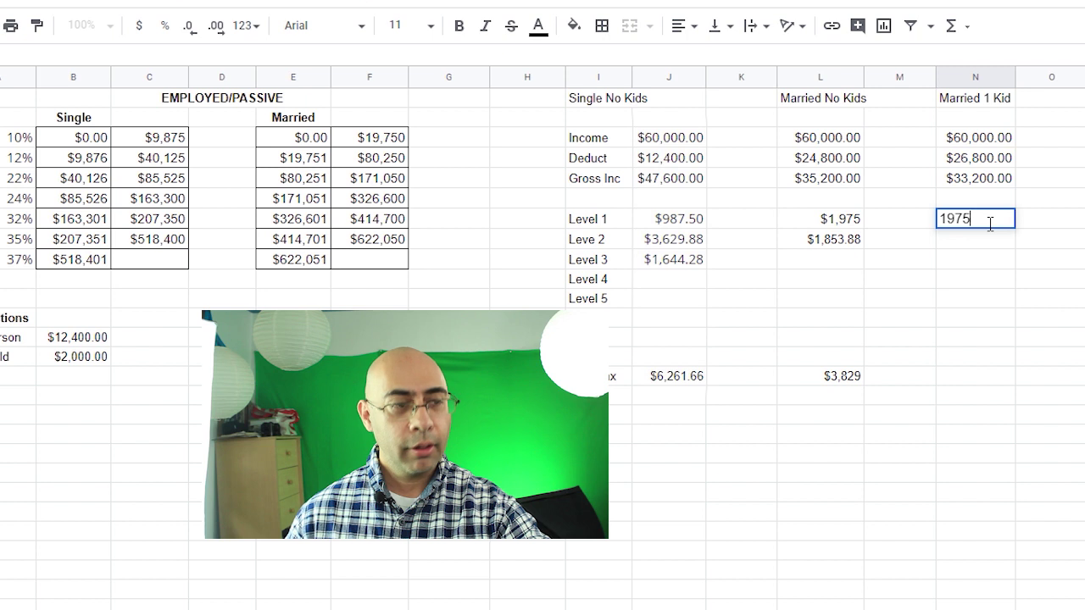
click(987, 244)
text(=)
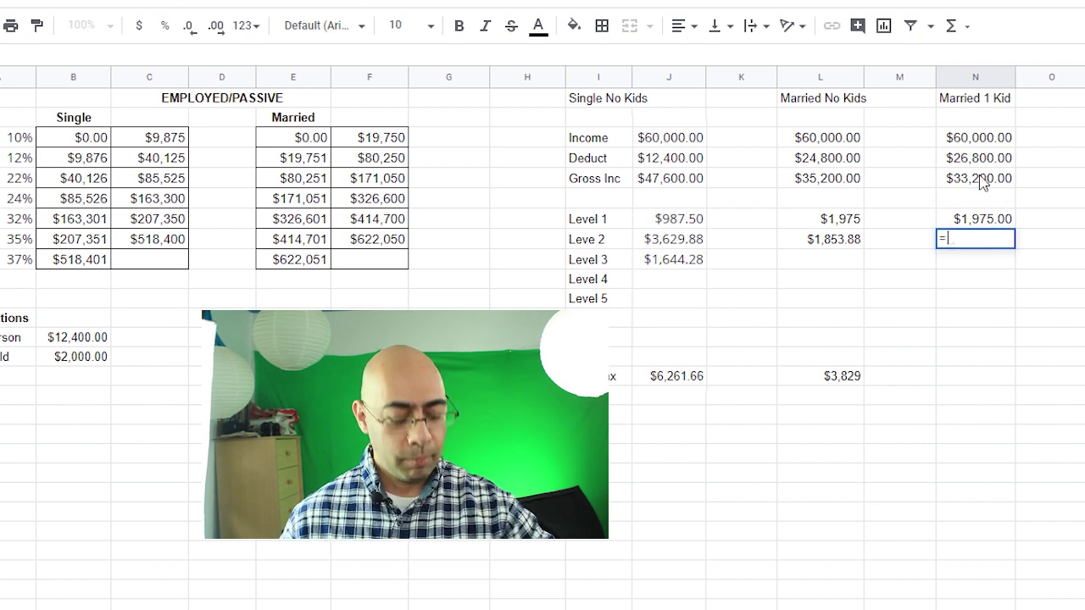
text(()
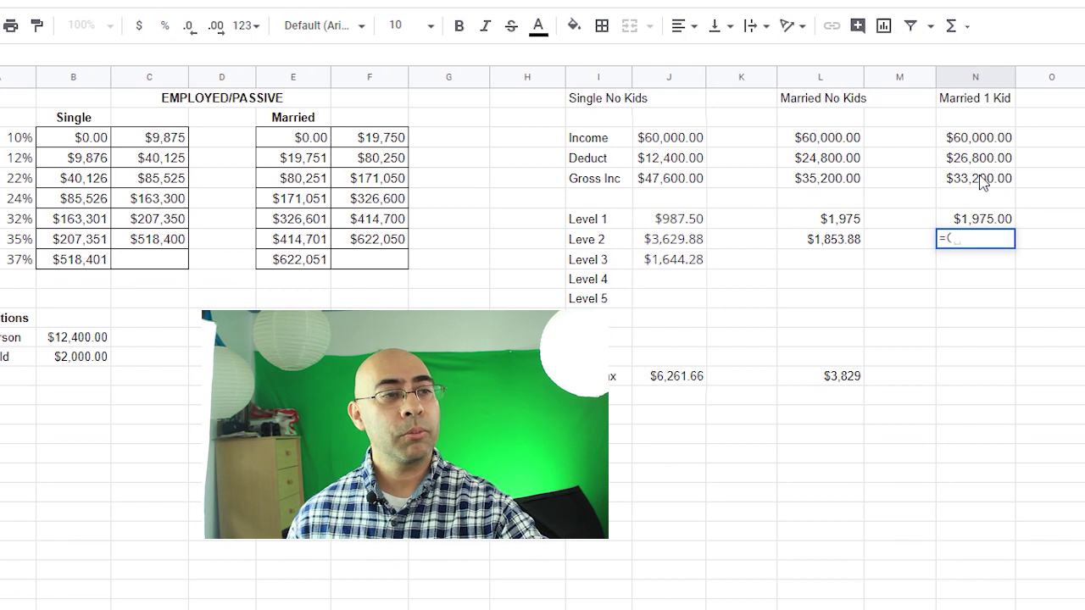
click(980, 180)
text(-)
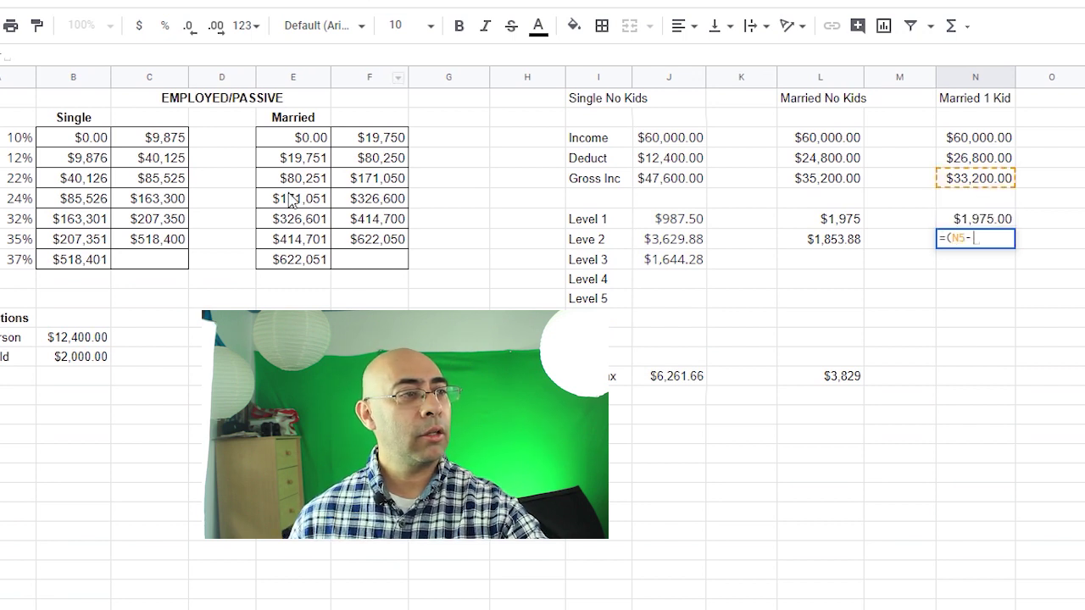
click(292, 160)
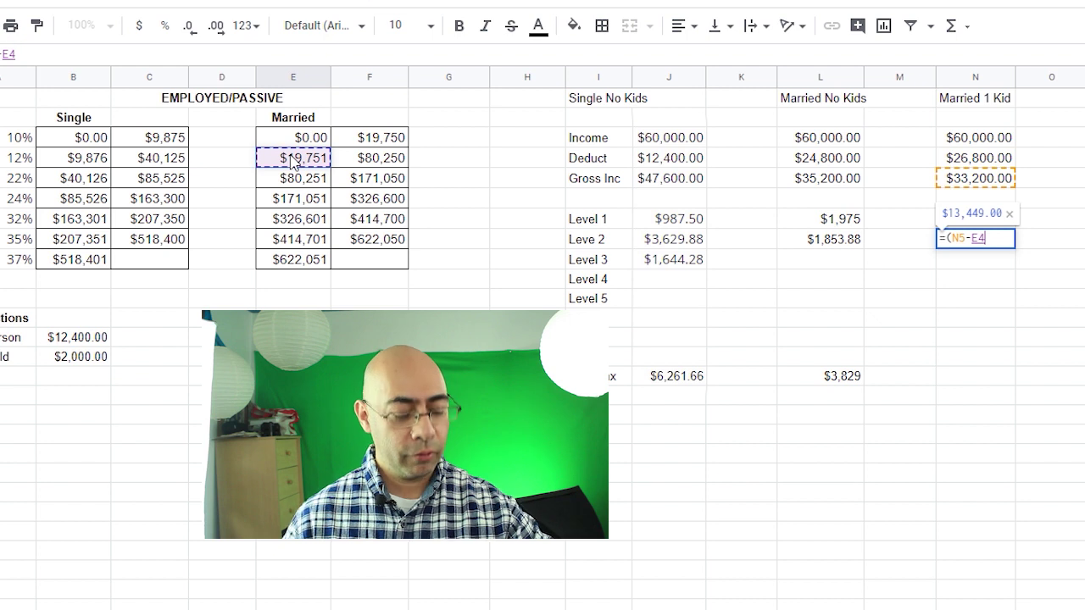
text())
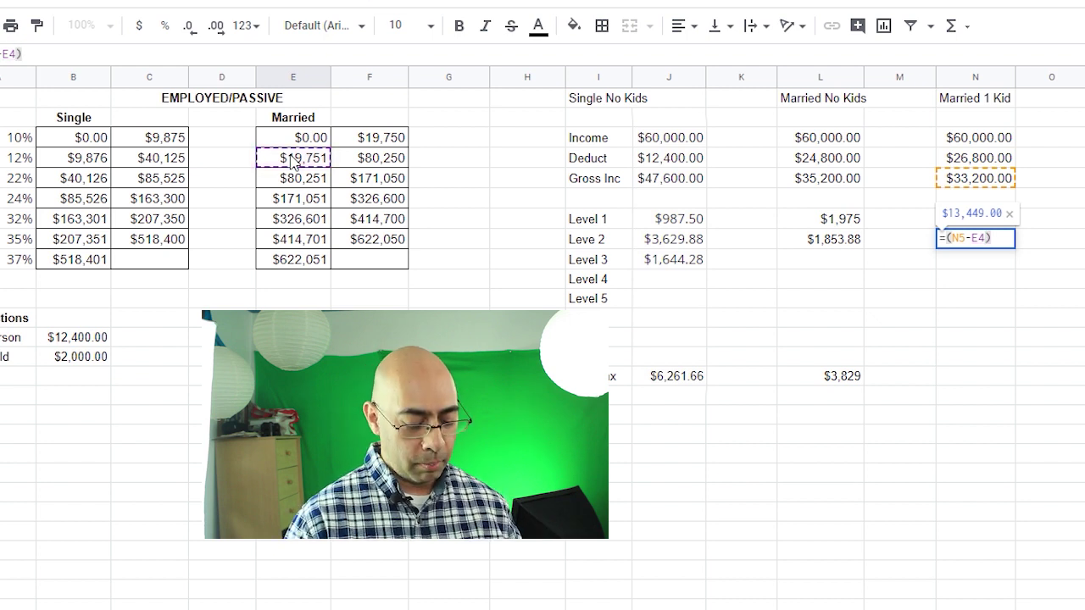
text(*)
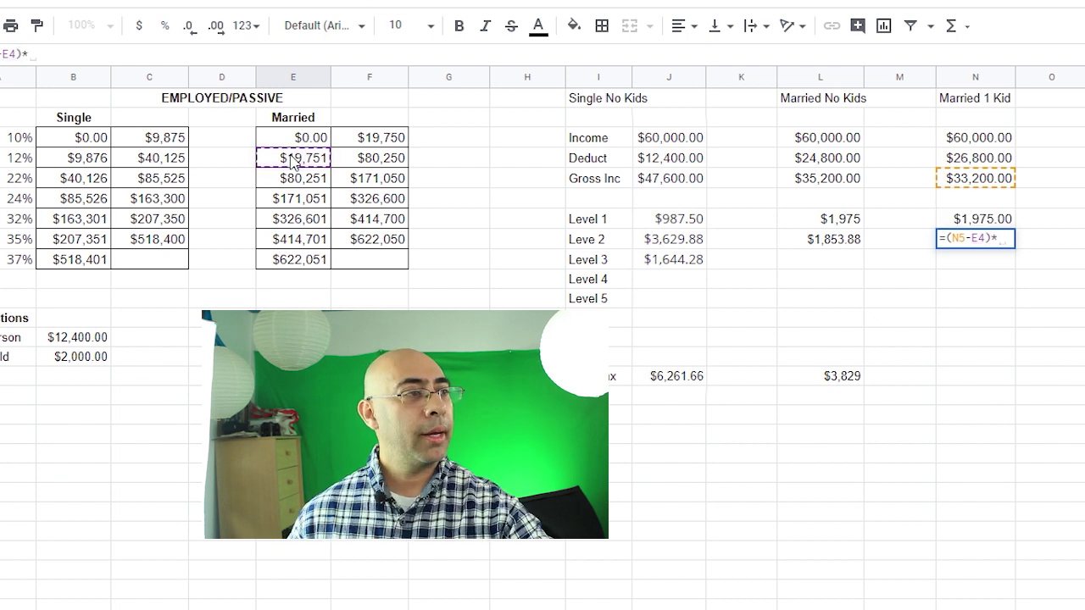
click(14, 159)
key(Return)
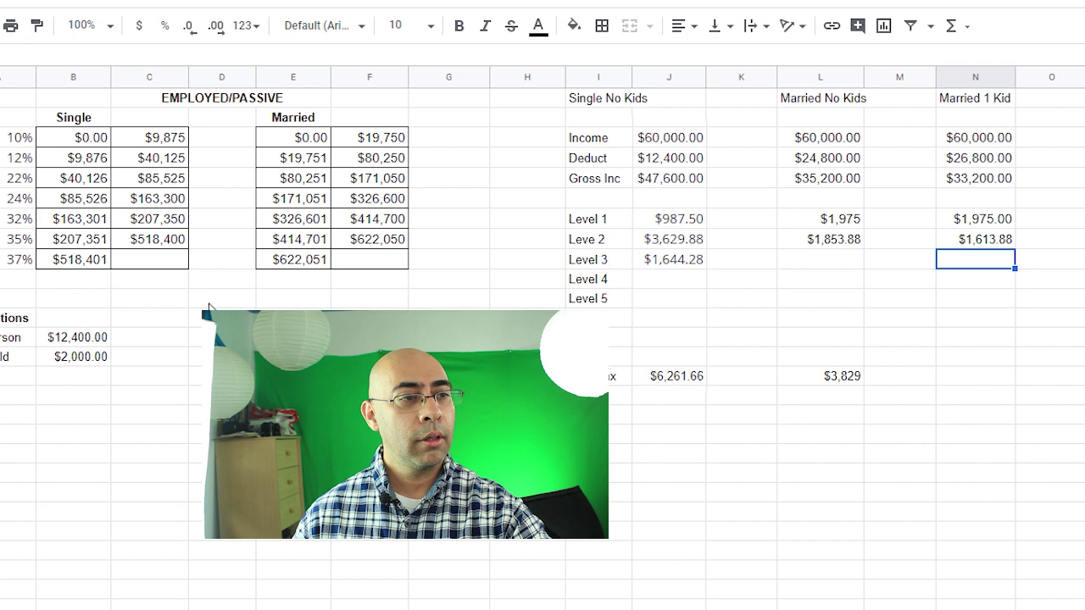
click(986, 381)
Total the Married 1 Kid level taxes with =SUM(N7:N14), giving $3,588.88
text(=sum()
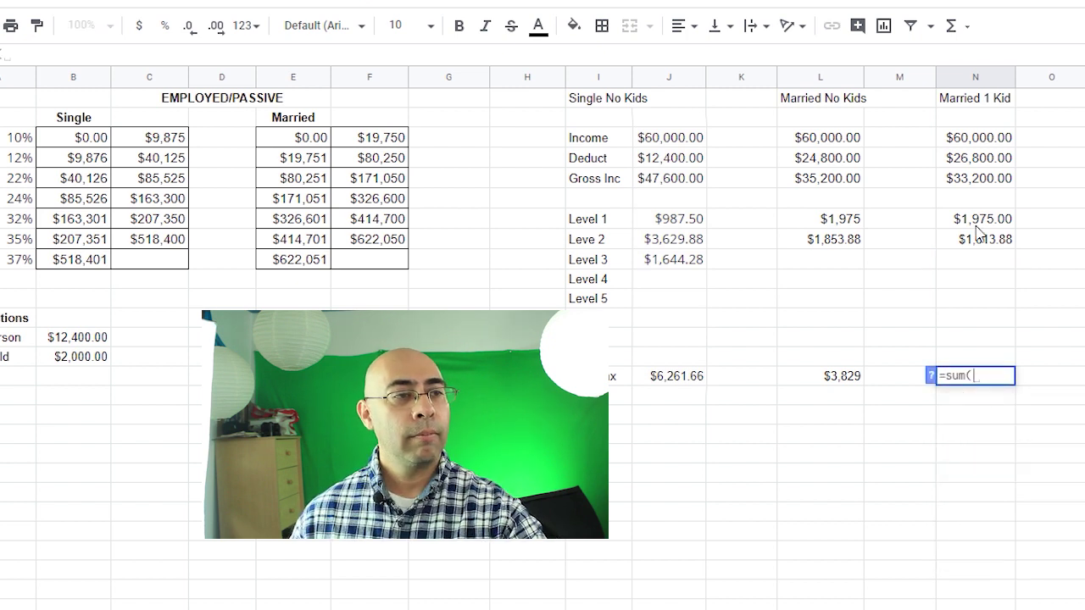
drag(979, 220, 990, 363)
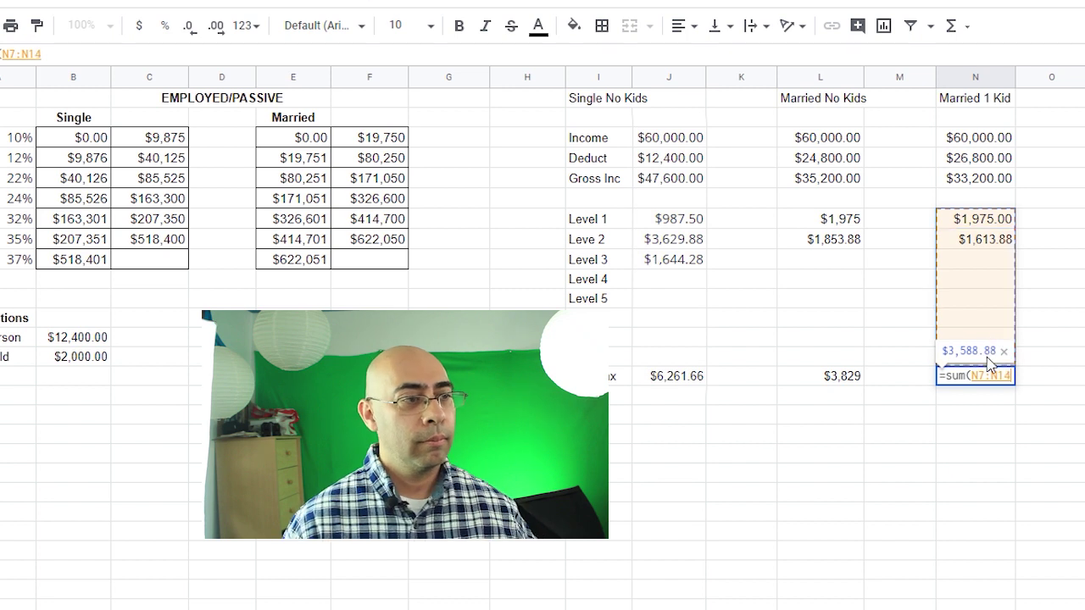
key(Return)
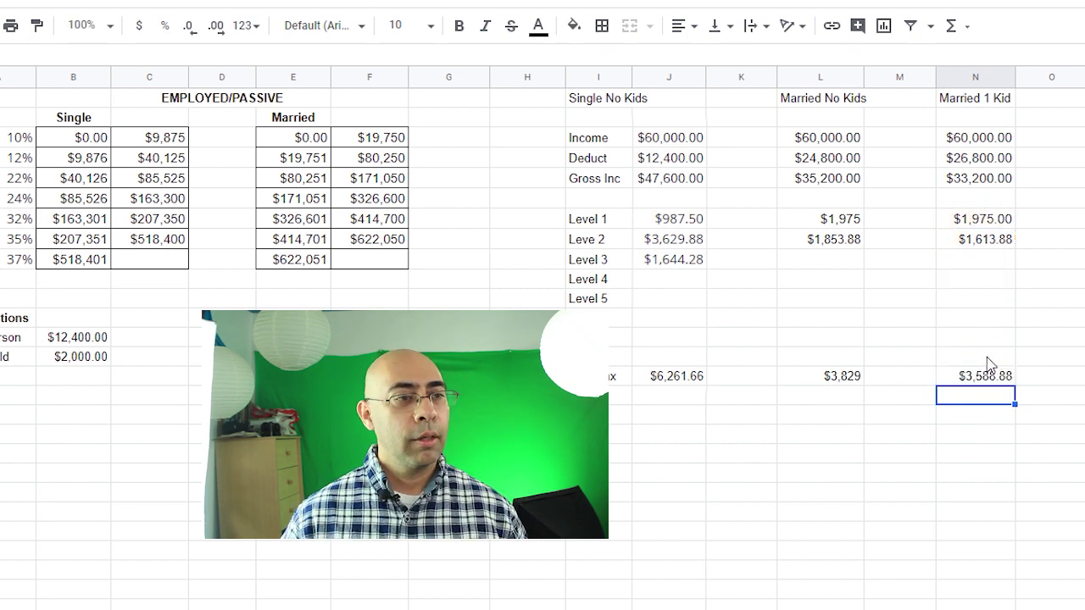
click(1012, 415)
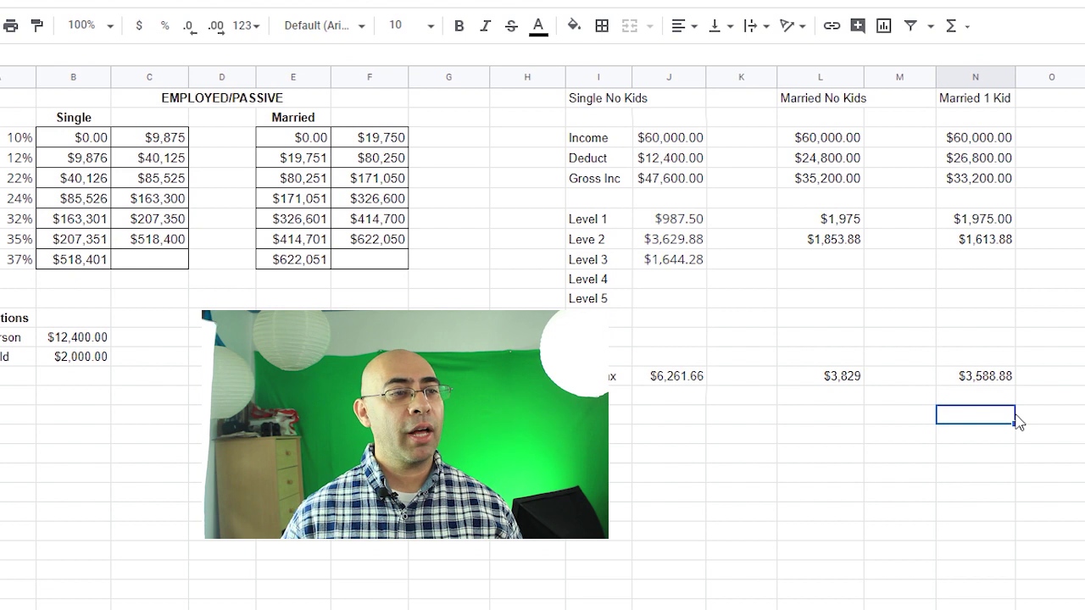